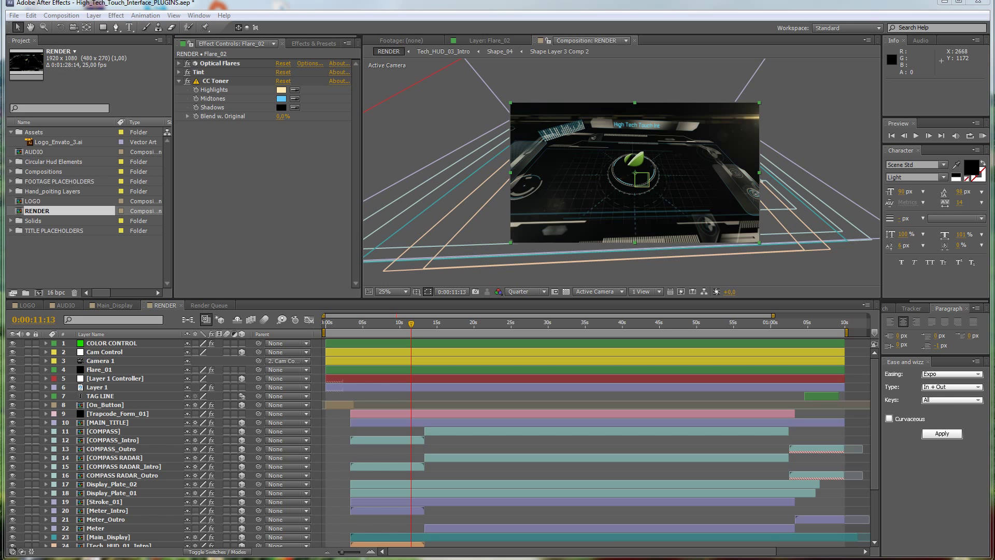
- Inspect the contents of the High_Tech_Touch_Interface_PLUGINS and High_Tech_Touch_Interface_NO_PLUGINS template folders
{"action": "left_click_drag", "start_coordinate": [994, 119], "coordinate": [511, 179]}
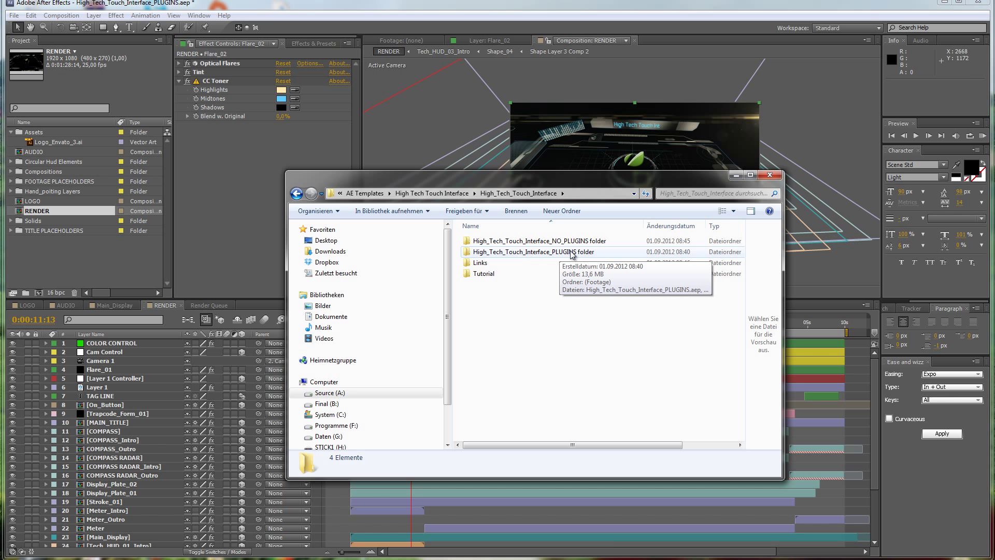
{"action": "double_click", "coordinate": [572, 252]}
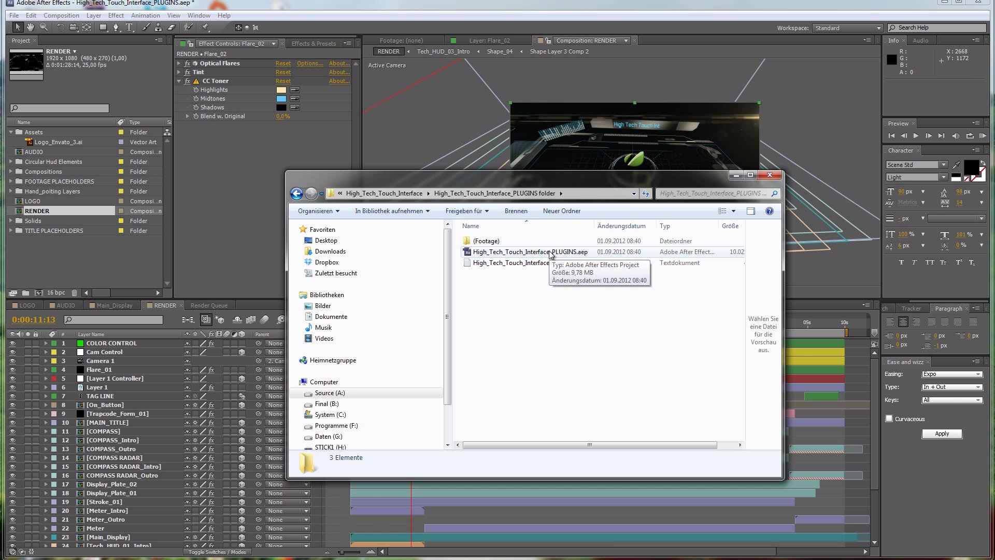
{"action": "left_click", "coordinate": [413, 194]}
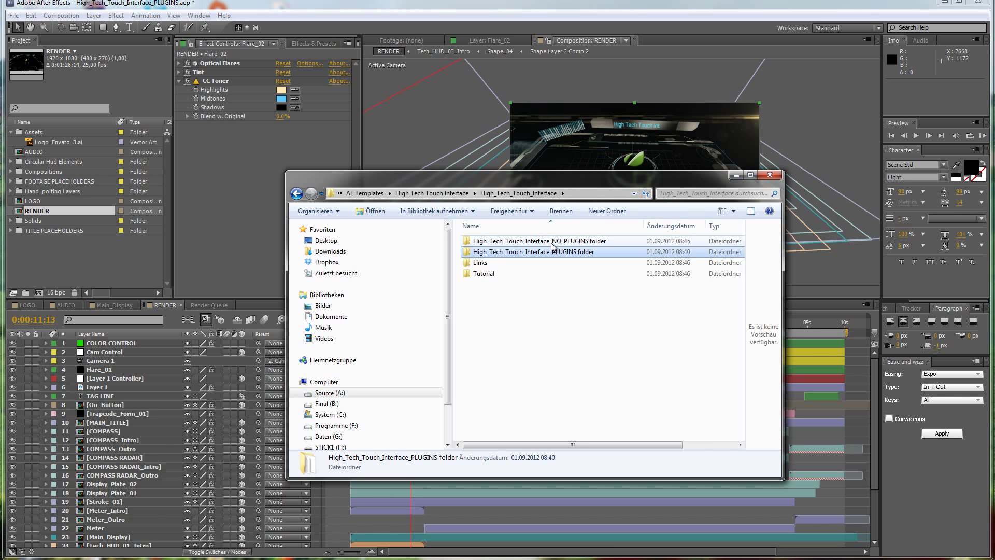
{"action": "double_click", "coordinate": [576, 242]}
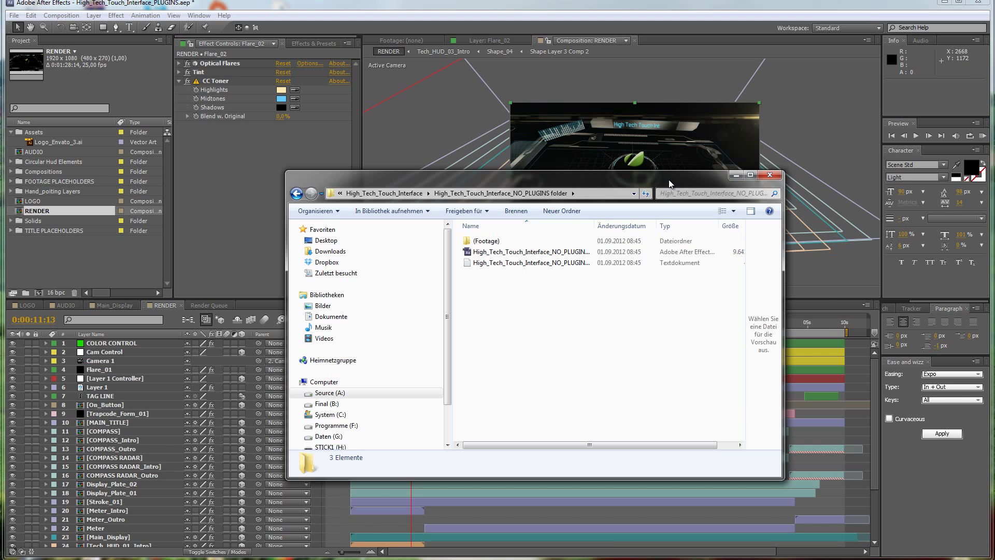
{"action": "left_click_drag", "start_coordinate": [668, 179], "coordinate": [994, 176]}
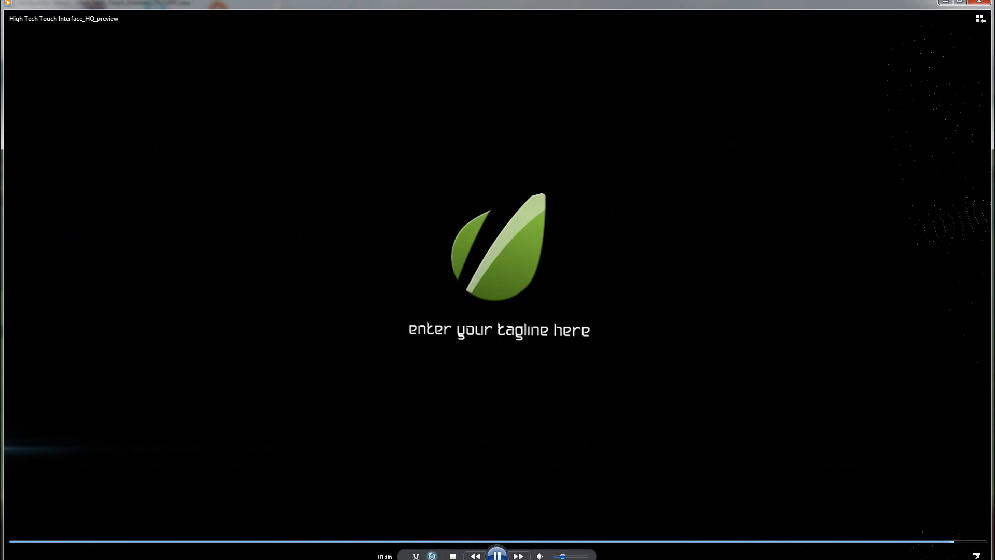
- Pause the High Tech Touch Interface preview video and close the player to return to the project
{"action": "left_click", "coordinate": [497, 555]}
{"action": "left_click", "coordinate": [976, 4]}
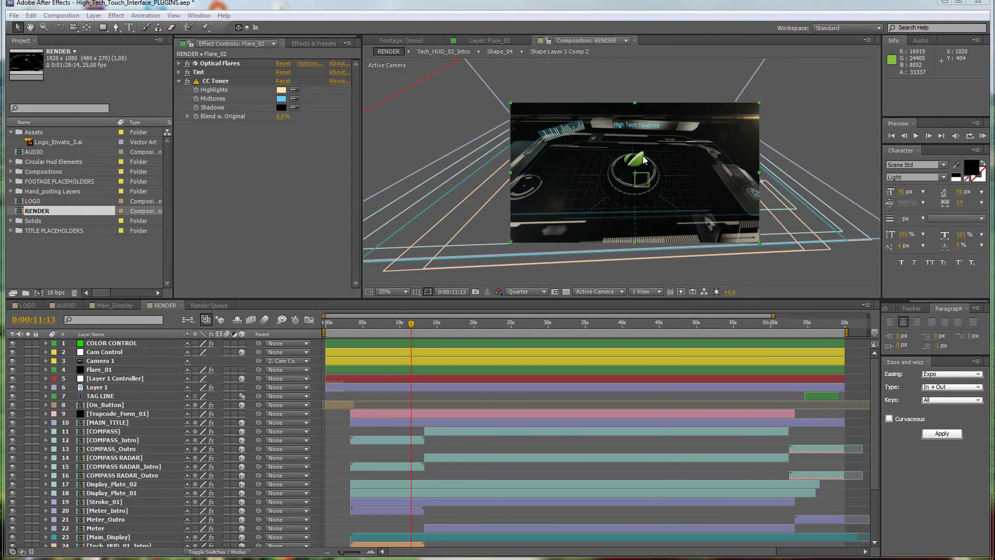
{"action": "scroll", "coordinate": [618, 185], "scroll_direction": "up", "scroll_amount": 2}
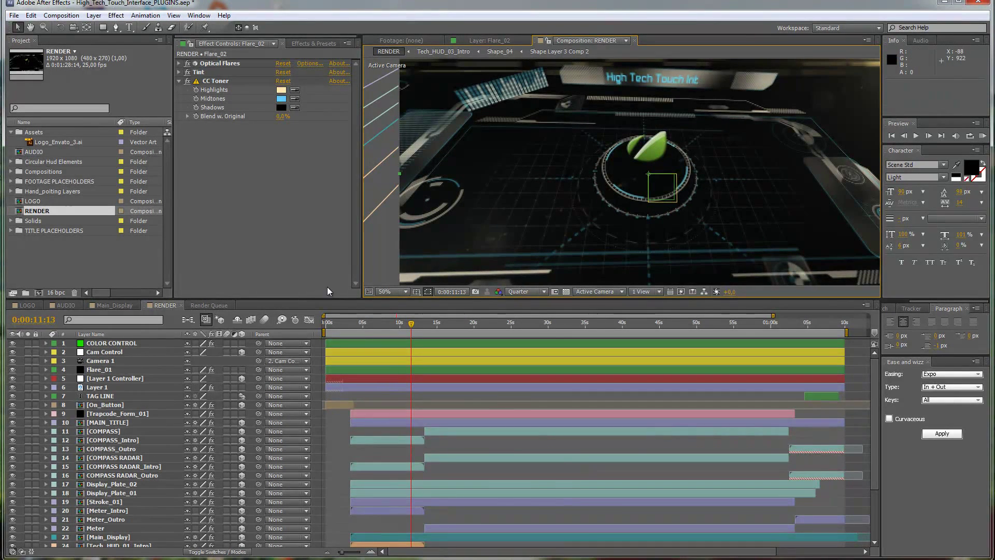
- Open the LOGO composition and import graphicINmotion_blackyellow_02.png from the Logos folder into the project
{"action": "left_click", "coordinate": [27, 306]}
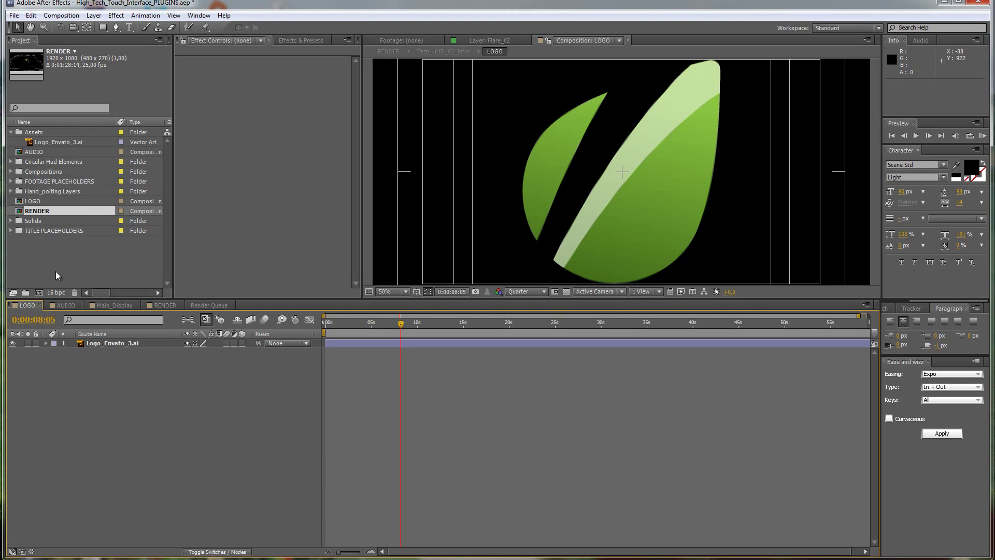
{"action": "left_click", "coordinate": [14, 15]}
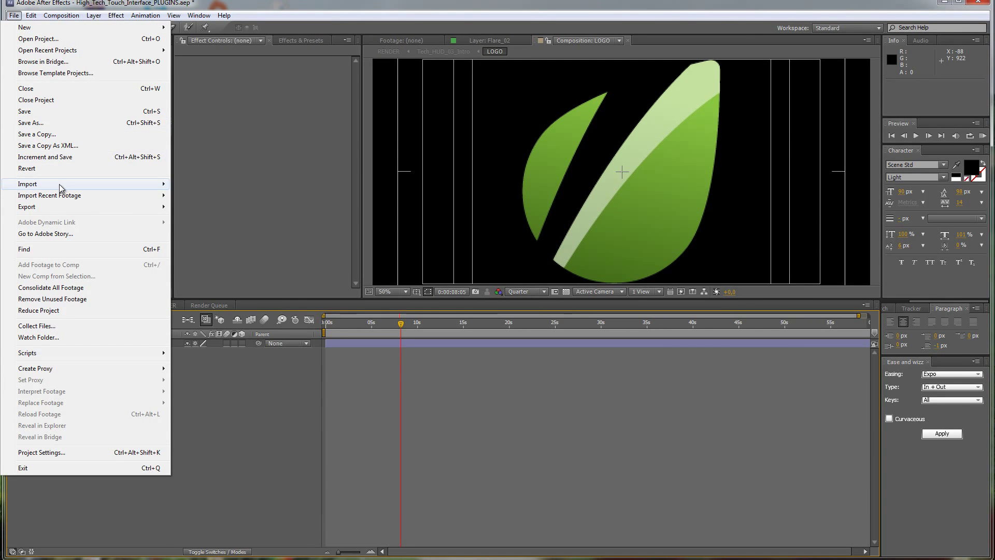
{"action": "mouse_move", "coordinate": [62, 185]}
{"action": "left_click", "coordinate": [205, 181]}
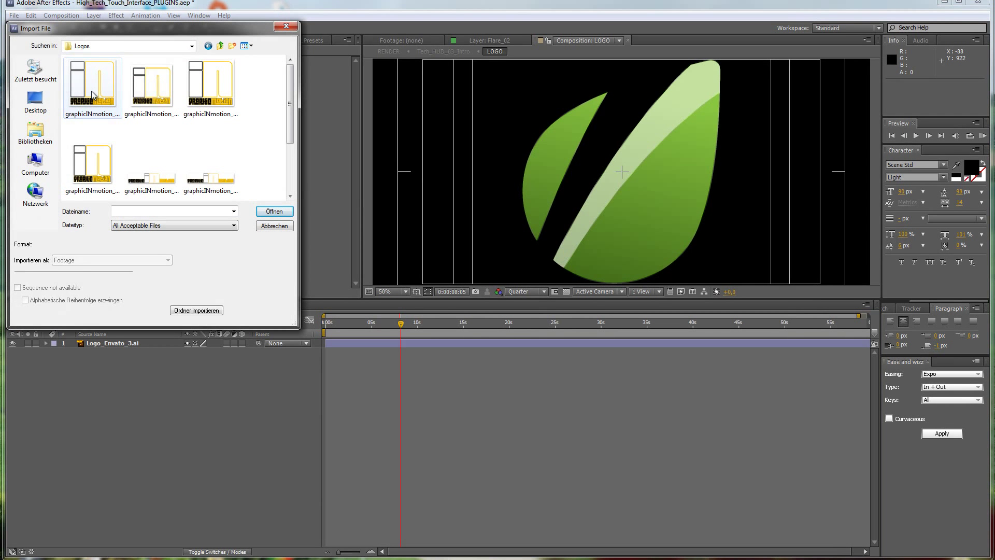
{"action": "left_click", "coordinate": [93, 95]}
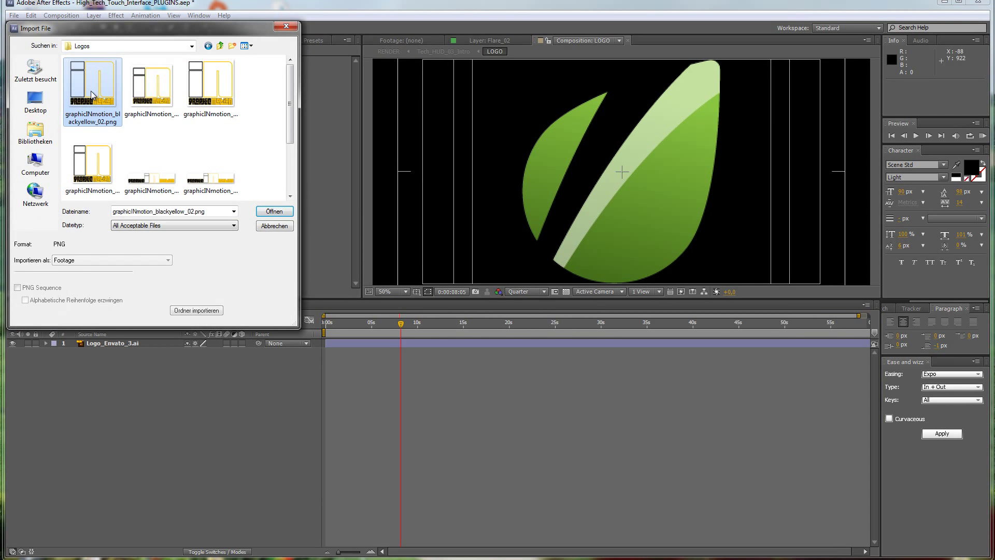
{"action": "left_click", "coordinate": [275, 211]}
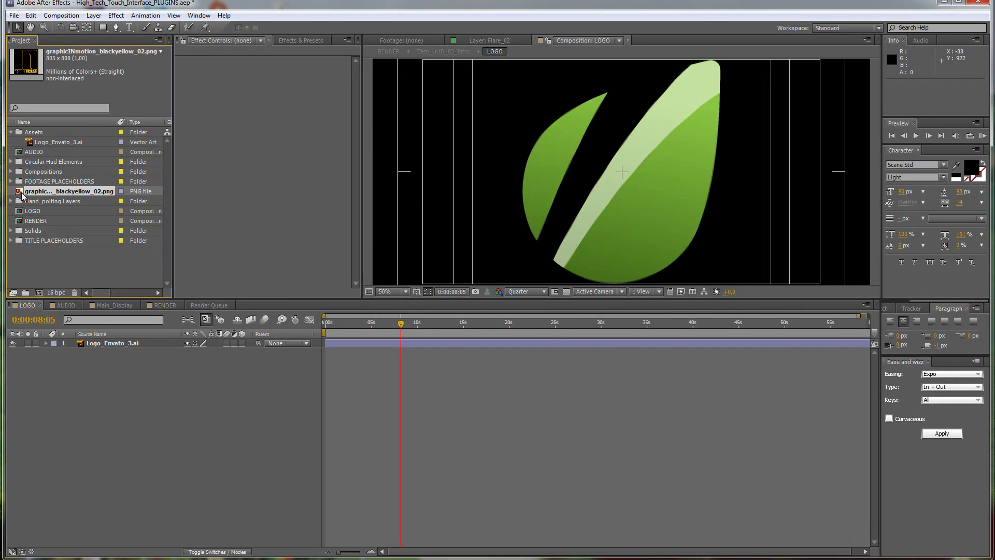
- Place the imported PNG above the Envato logo in the LOGO composition, scale it to 111% and hide the Envato logo layer
{"action": "left_click_drag", "start_coordinate": [21, 194], "coordinate": [89, 342]}
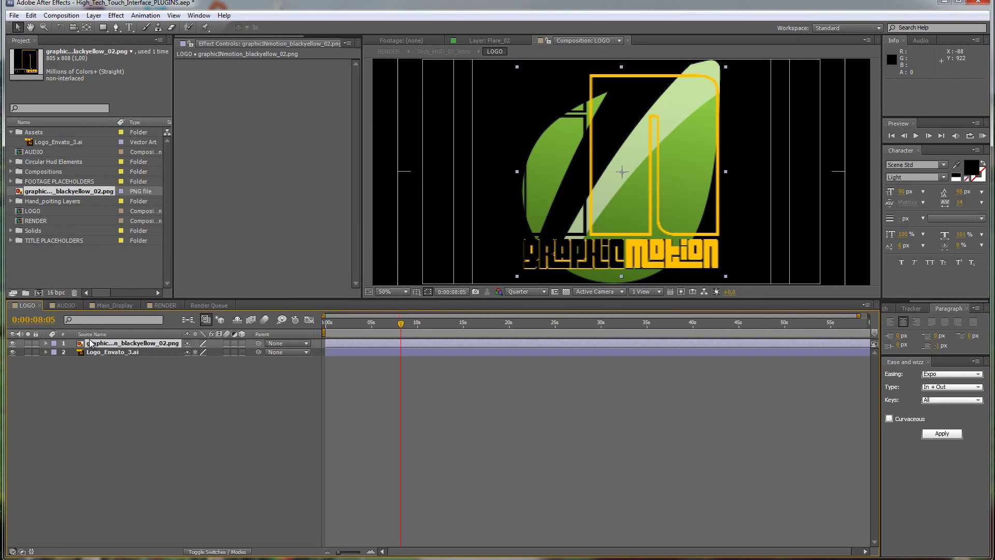
{"action": "key", "text": "comma"}
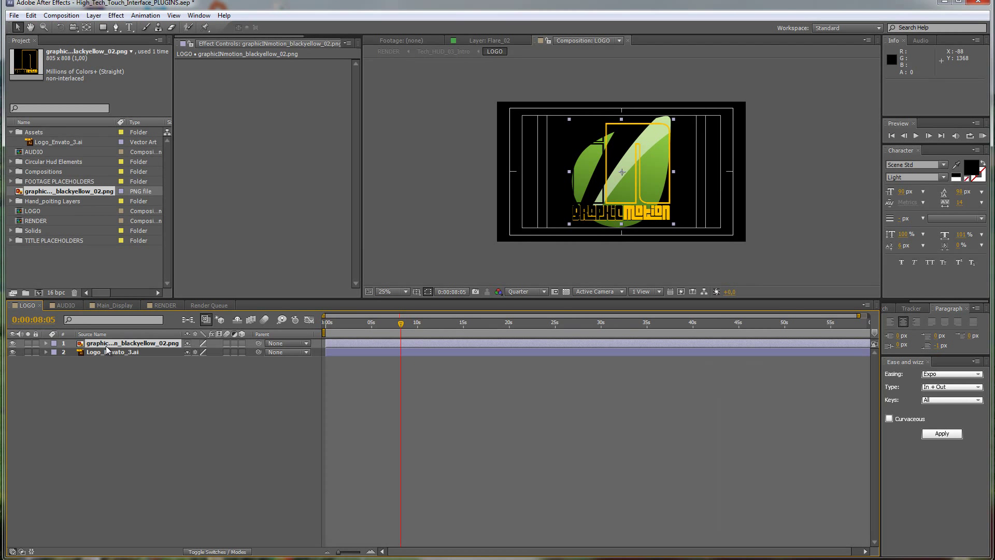
{"action": "key", "text": "s"}
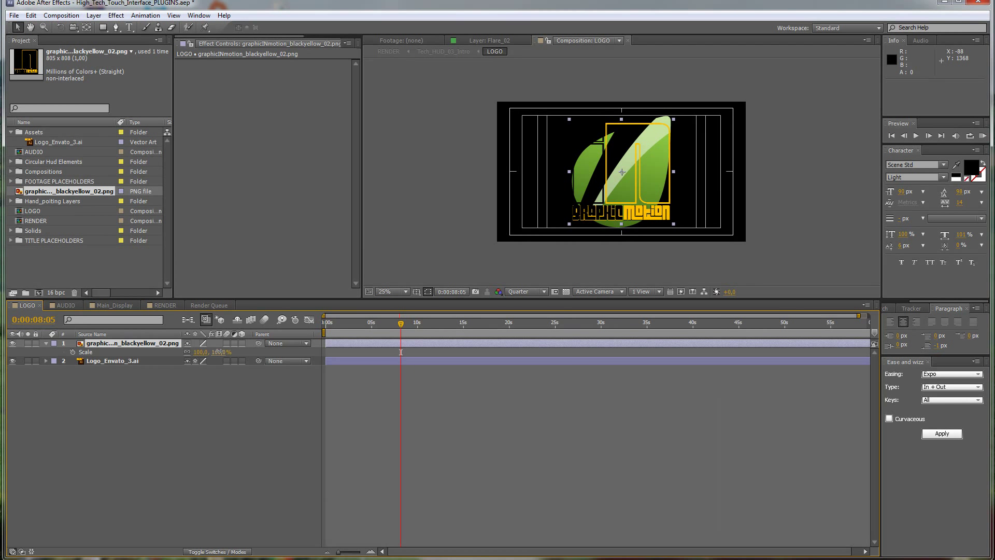
{"action": "left_click_drag", "start_coordinate": [219, 352], "coordinate": [225, 351]}
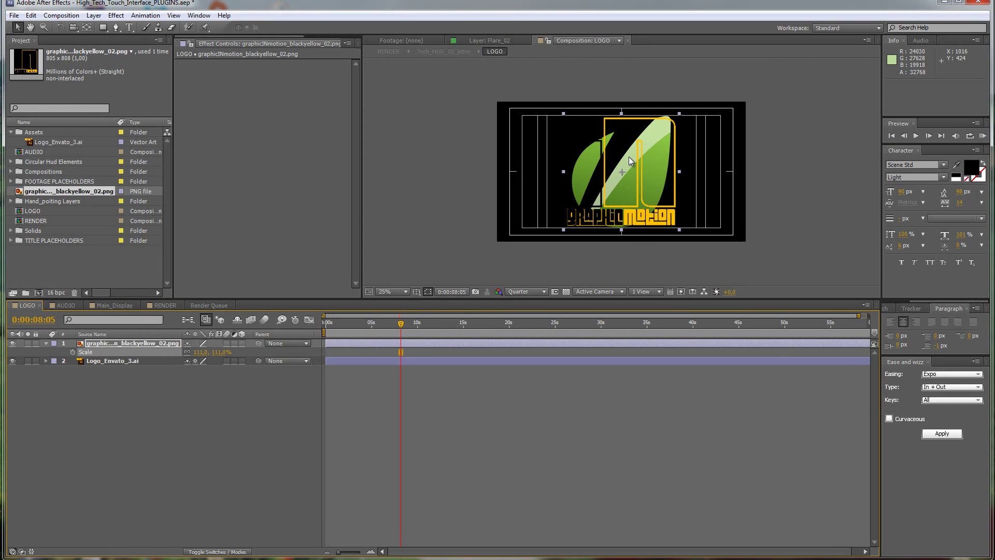
{"action": "left_click", "coordinate": [13, 360]}
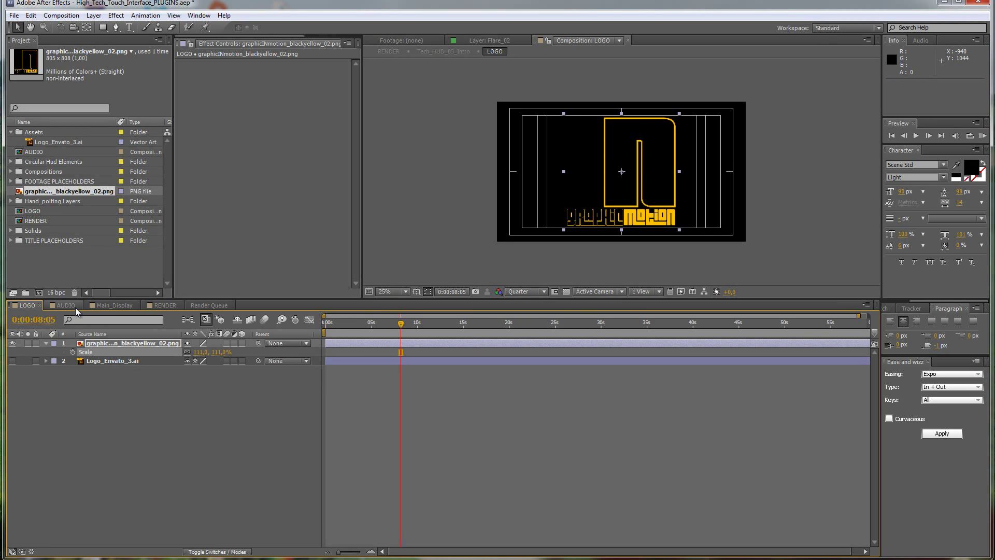
- Check the new logo in the RENDER composition and set its preview resolution to Half
{"action": "left_click", "coordinate": [178, 306]}
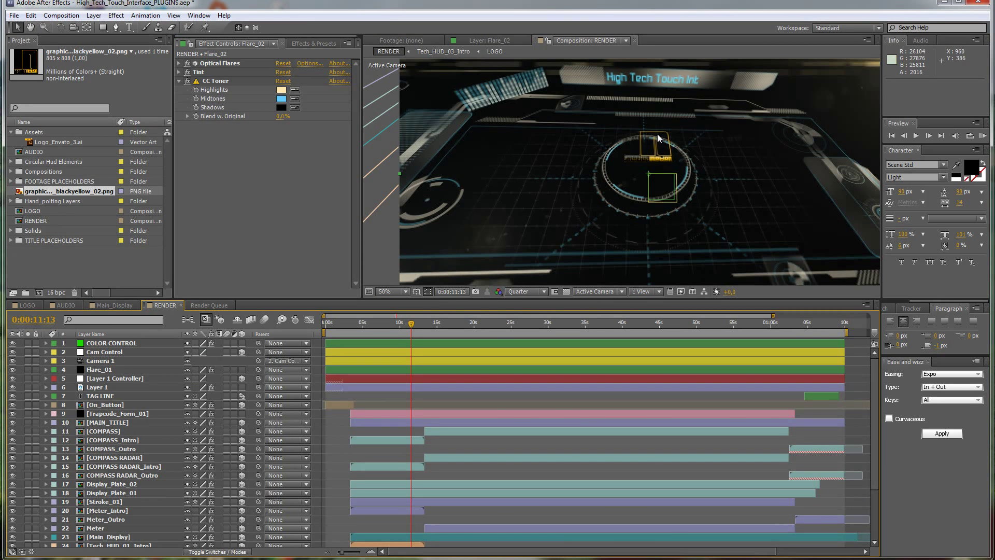
{"action": "left_click", "coordinate": [67, 303]}
{"action": "left_click", "coordinate": [172, 304]}
{"action": "left_click", "coordinate": [537, 292]}
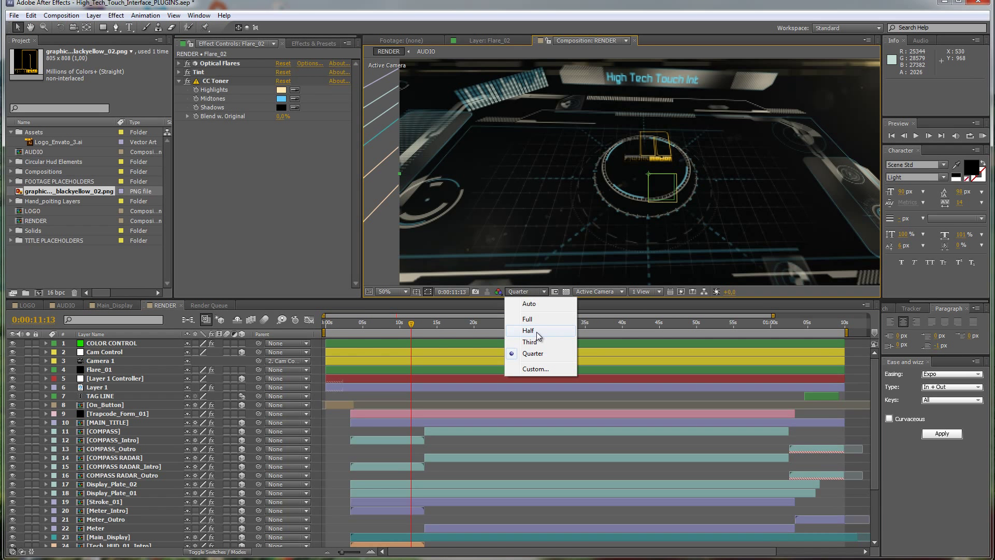
{"action": "left_click", "coordinate": [542, 334]}
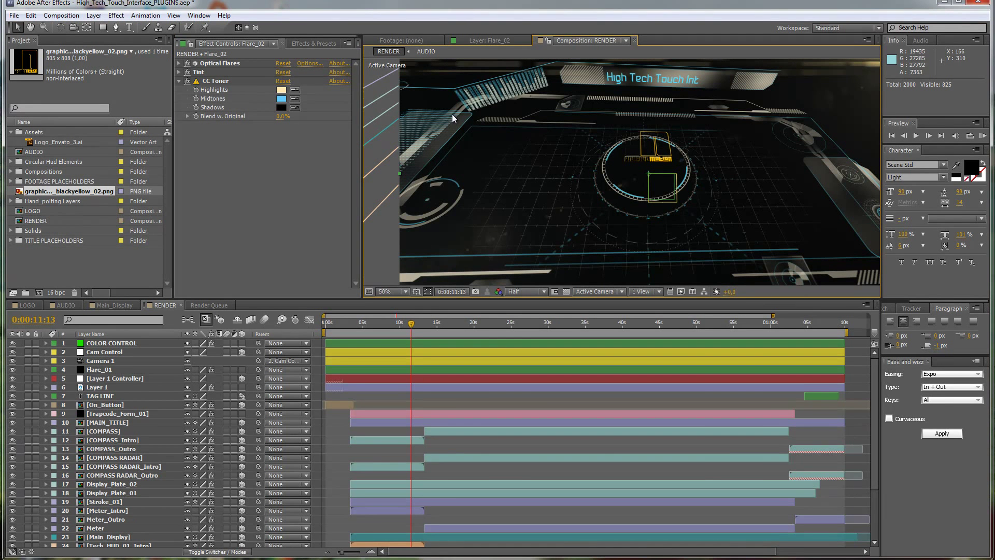
- Open the AUDIO composition and import the music file Floating in Bliss.mp3 into the project
{"action": "left_click", "coordinate": [72, 303]}
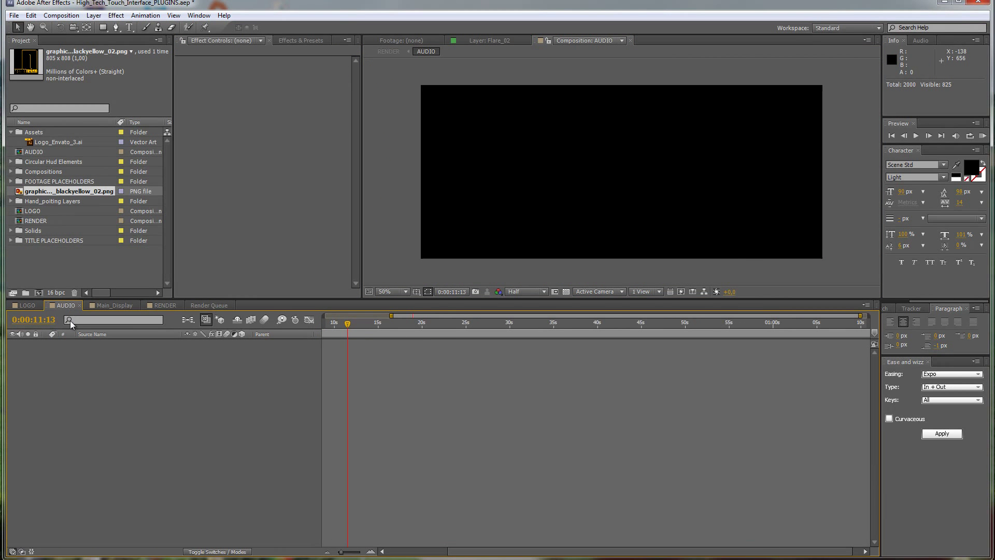
{"action": "left_click", "coordinate": [12, 16]}
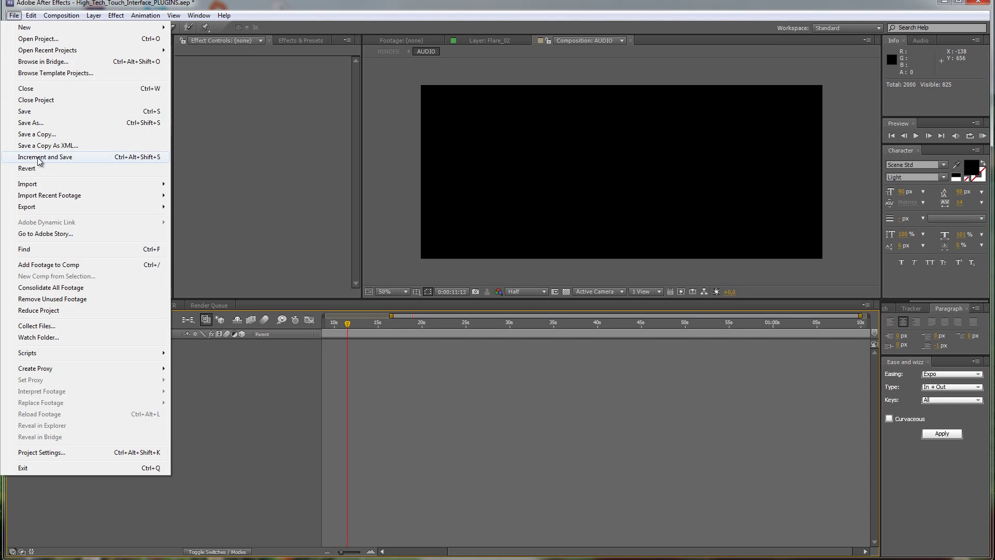
{"action": "mouse_move", "coordinate": [54, 182]}
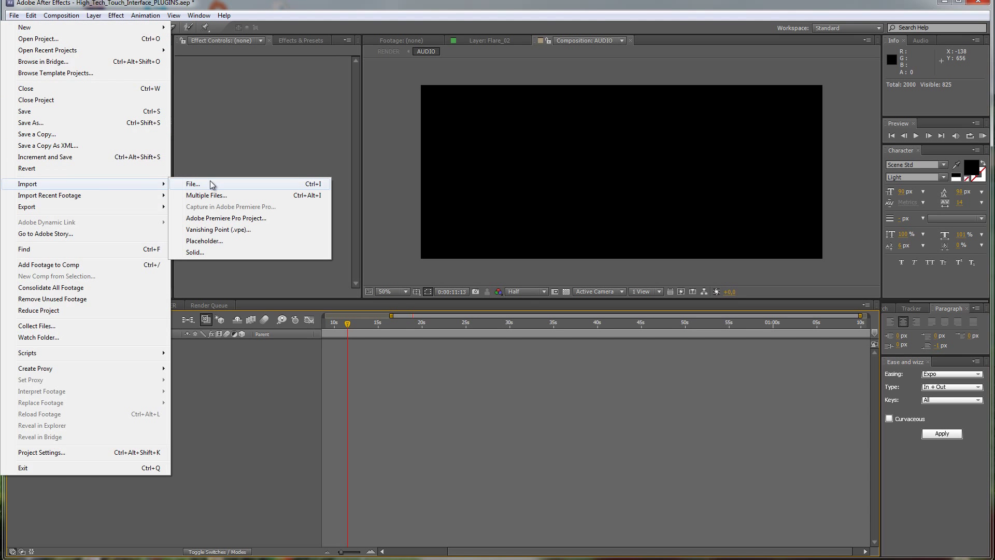
{"action": "left_click", "coordinate": [210, 182]}
{"action": "left_click", "coordinate": [220, 46]}
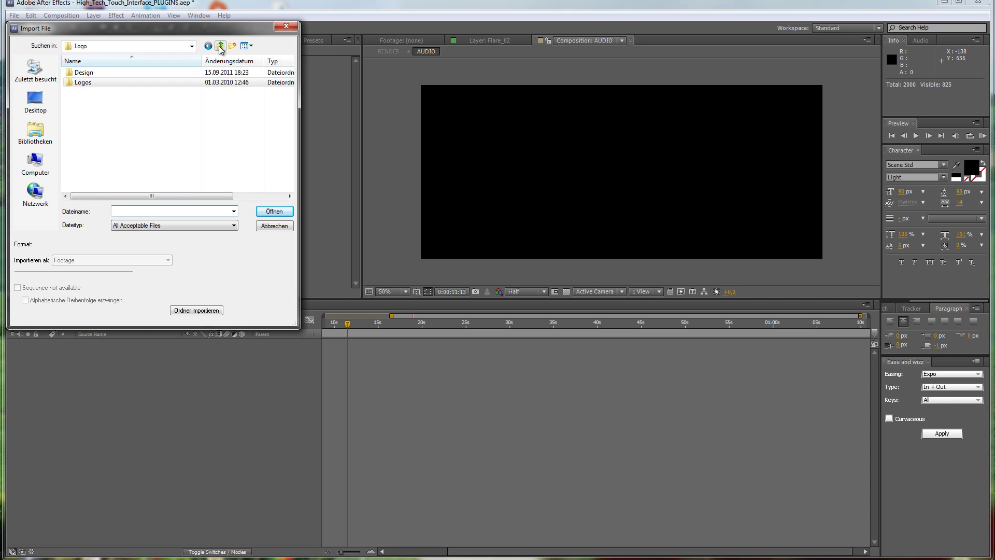
{"action": "left_click", "coordinate": [221, 47]}
{"action": "double_click", "coordinate": [83, 72]}
{"action": "left_click", "coordinate": [88, 149]}
{"action": "left_click", "coordinate": [280, 213]}
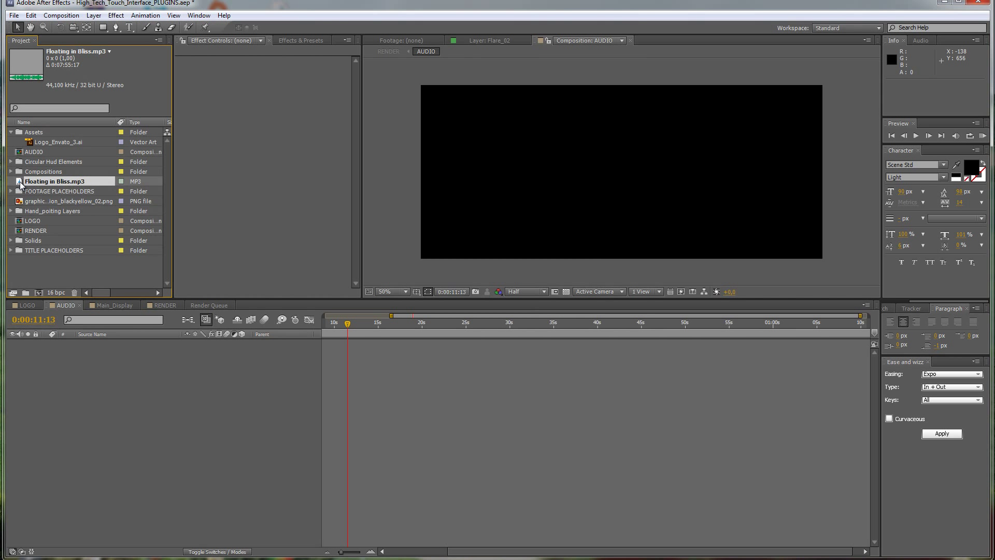
- Add Floating in Bliss.mp3 as a layer in the AUDIO composition and set the current time to 0:00:00:00
{"action": "left_click_drag", "start_coordinate": [19, 183], "coordinate": [186, 357]}
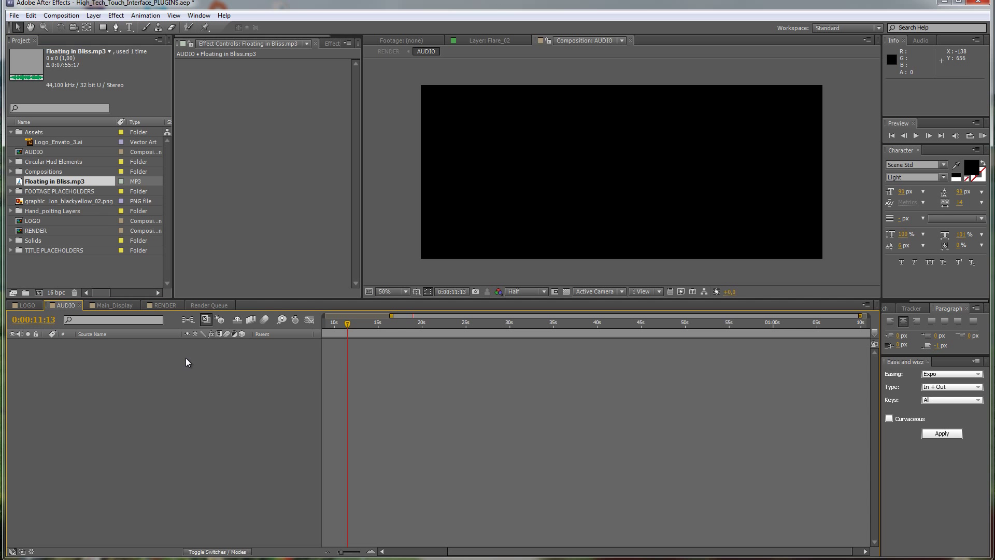
{"action": "left_click_drag", "start_coordinate": [402, 551], "coordinate": [367, 553]}
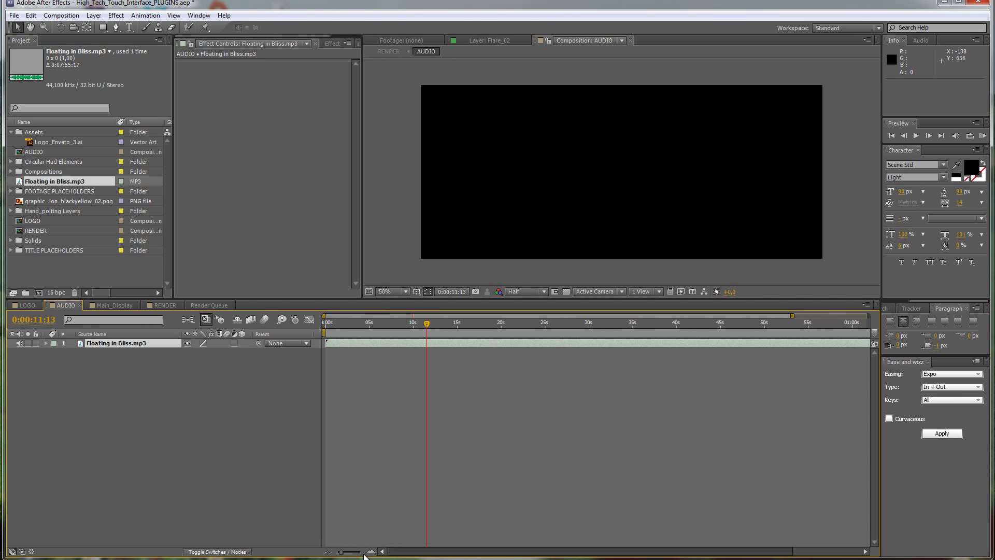
{"action": "left_click_drag", "start_coordinate": [355, 326], "coordinate": [323, 328]}
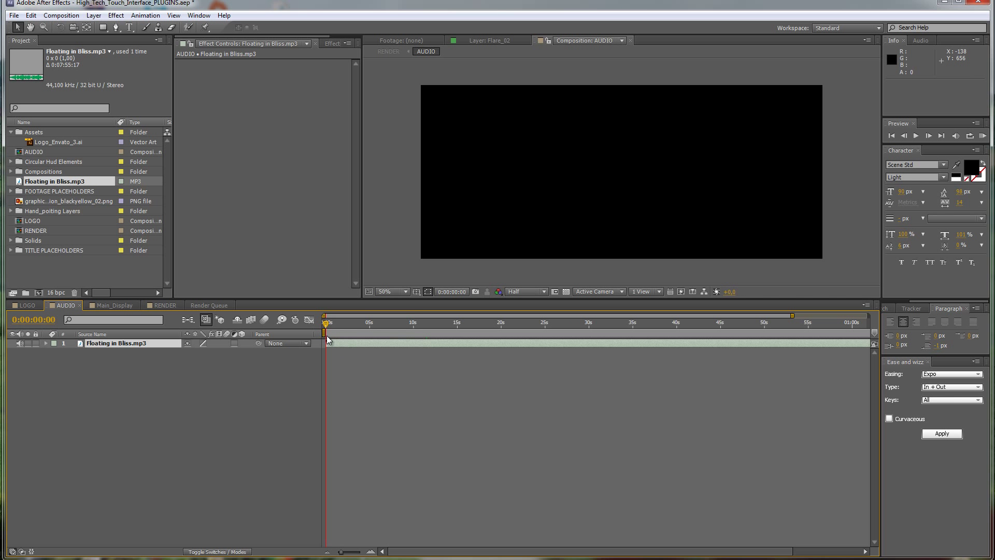
- Examine the RENDER composition at 0:00:15:22 with the new music, comparing it with the AUDIO composition
{"action": "left_click", "coordinate": [161, 305]}
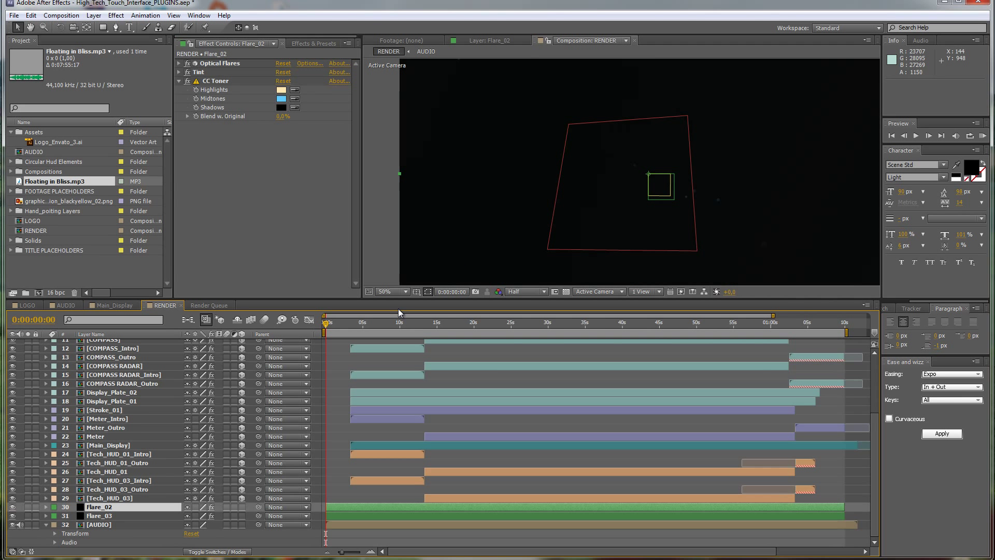
{"action": "left_click", "coordinate": [443, 323]}
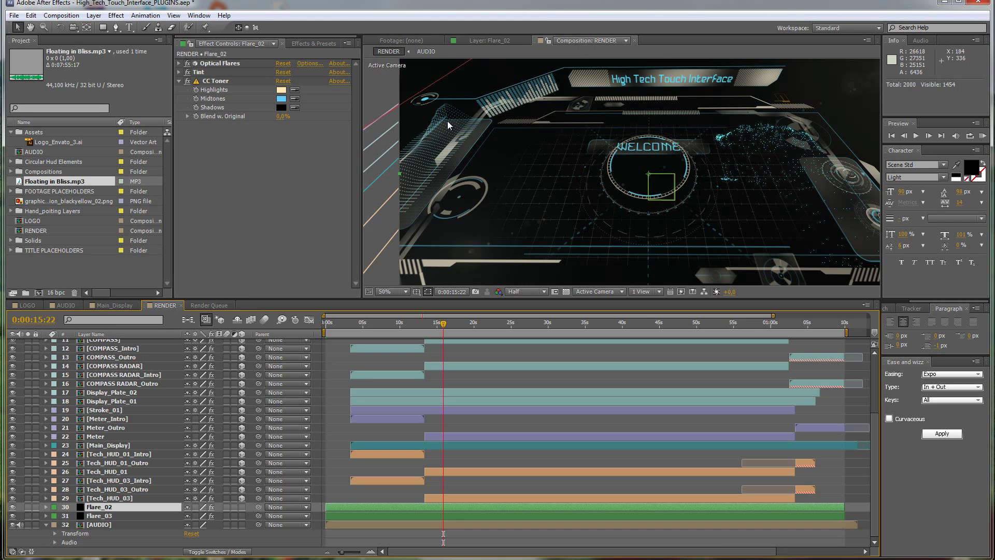
{"action": "left_click", "coordinate": [66, 305]}
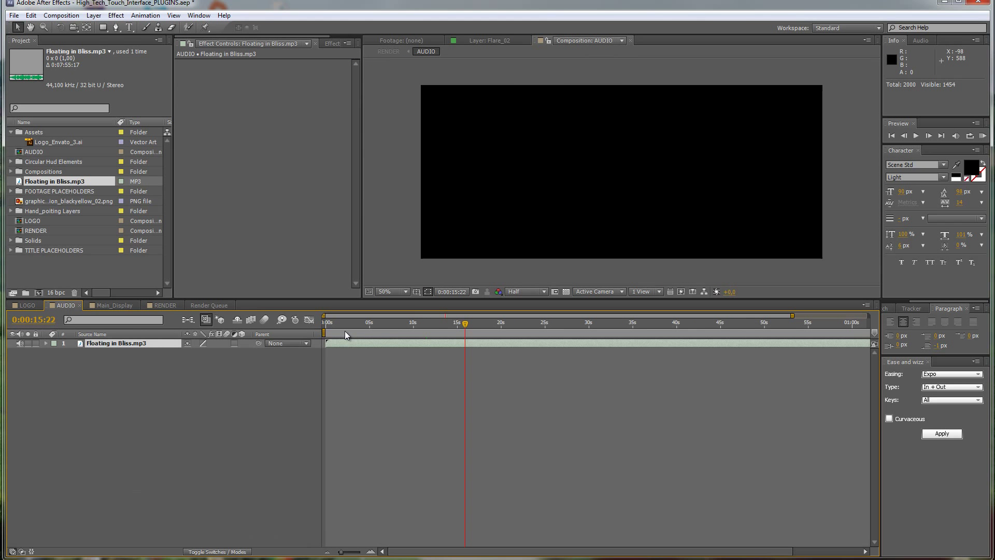
{"action": "left_click", "coordinate": [159, 304]}
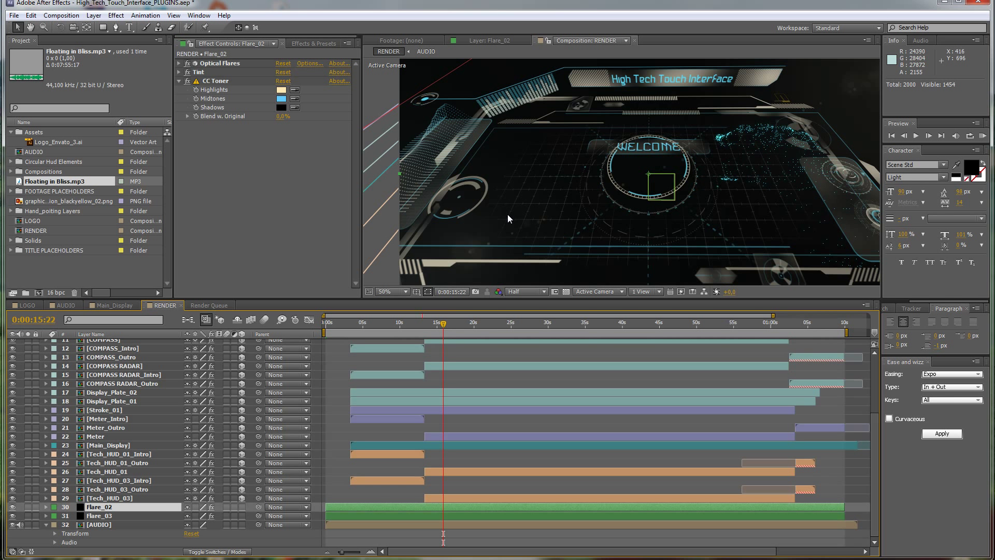
- Move the RENDER composition to the first footage placeholder at 0:00:21:11 and expand the FOOTAGE PLACEHOLDERS folder in the project
{"action": "left_click", "coordinate": [484, 322]}
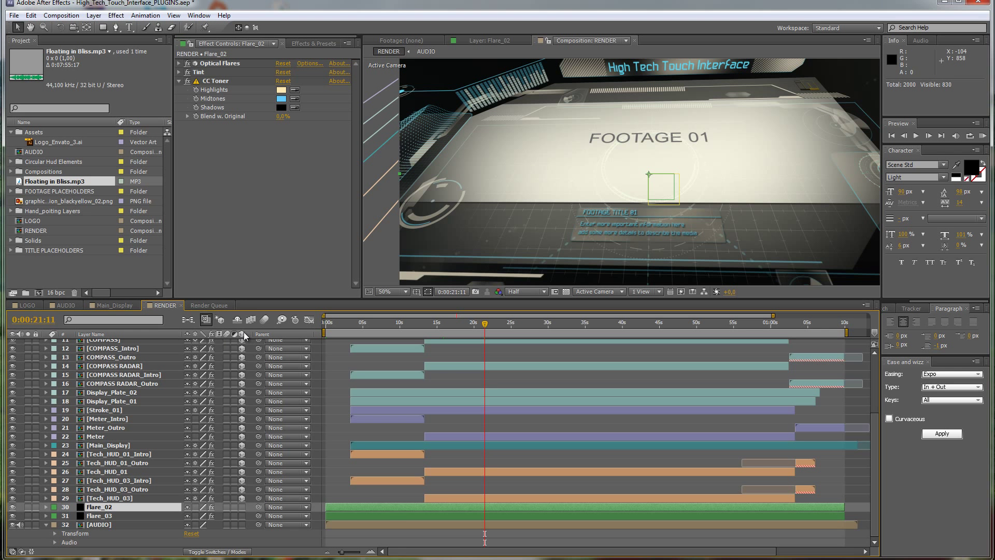
{"action": "left_click", "coordinate": [22, 192]}
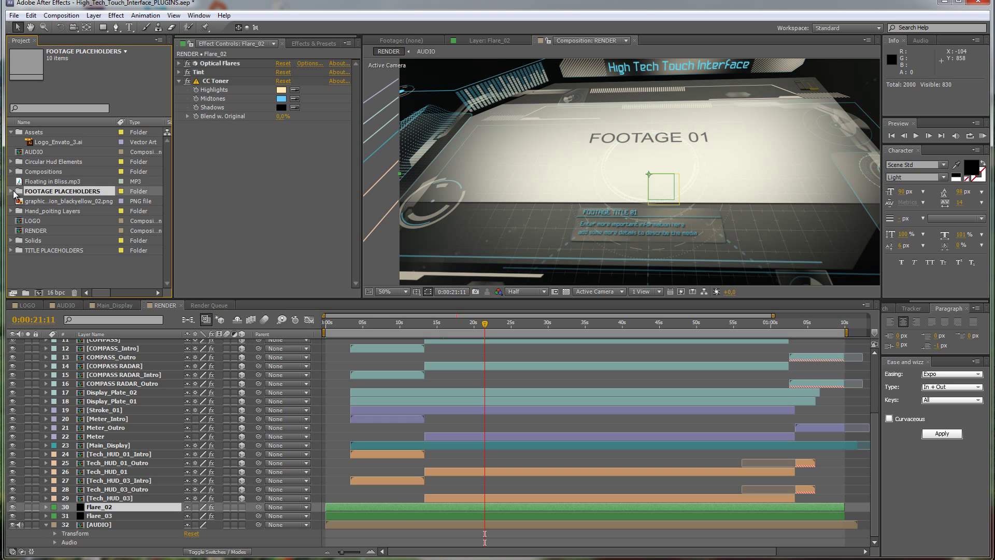
{"action": "left_click", "coordinate": [11, 192]}
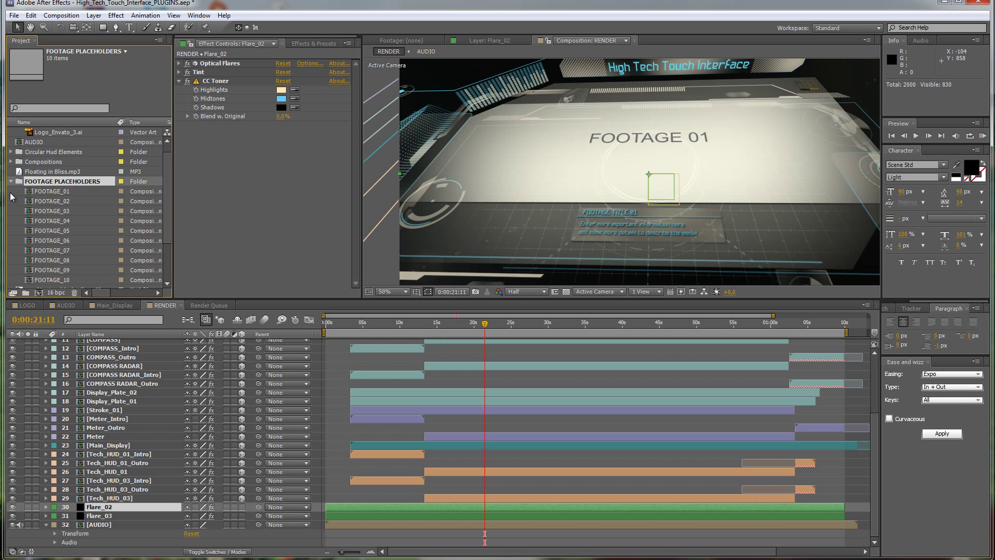
- Open the FOOTAGE_01 placeholder composition and import the video 3D_Logo_Box_Intro_preview_HQ.mp4 into the project
{"action": "scroll", "coordinate": [41, 200], "scroll_direction": "down", "scroll_amount": 1}
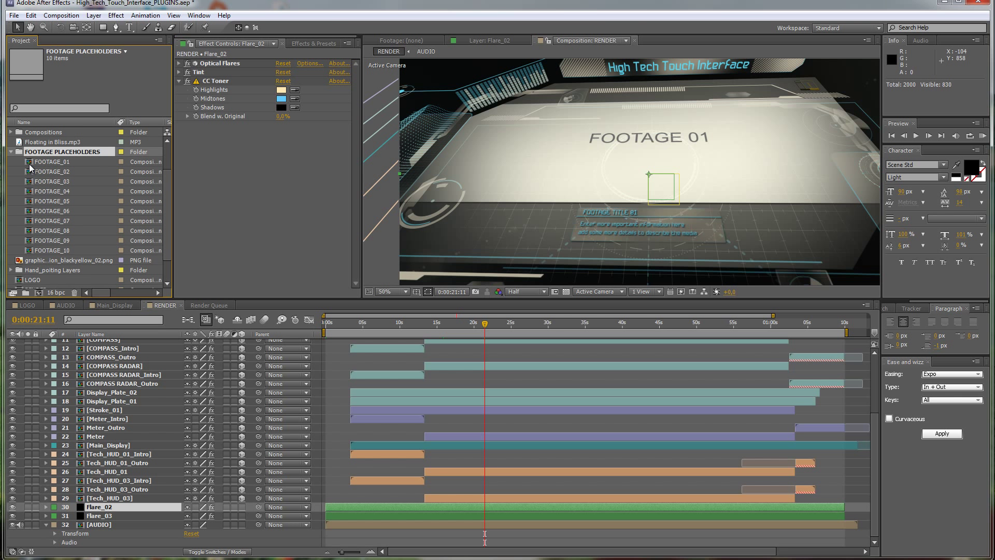
{"action": "double_click", "coordinate": [29, 164]}
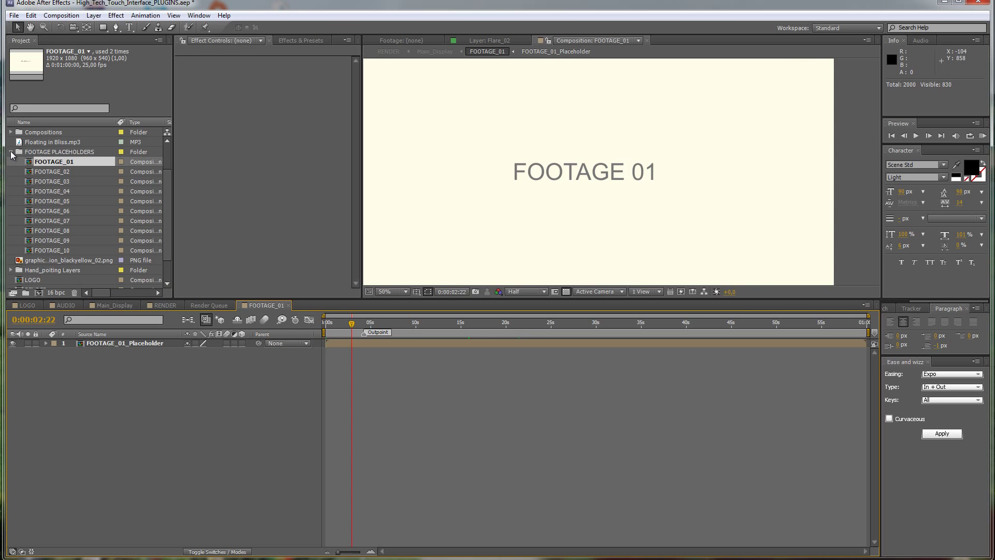
{"action": "left_click", "coordinate": [11, 151]}
{"action": "left_click", "coordinate": [31, 152]}
{"action": "key", "text": "ctrl+i"}
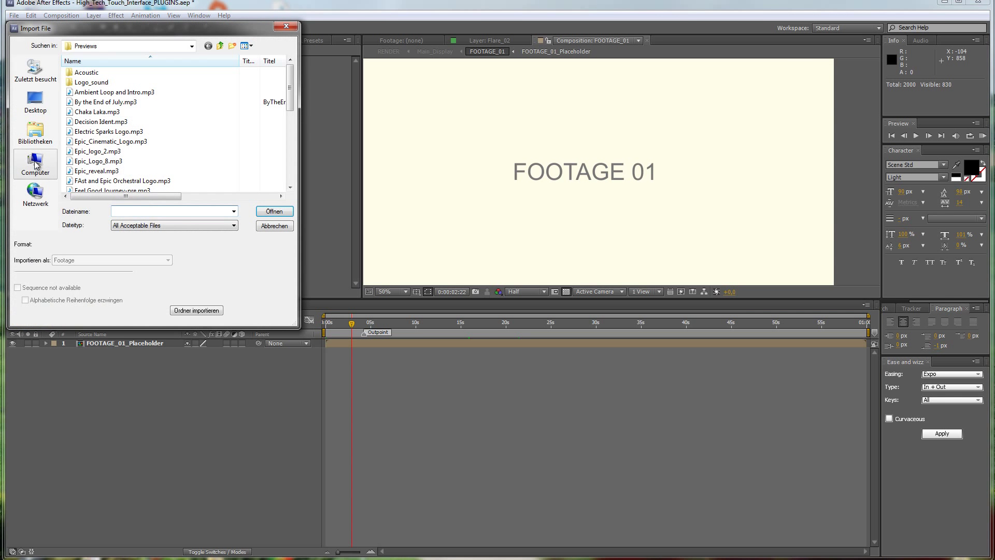
{"action": "left_click", "coordinate": [35, 165]}
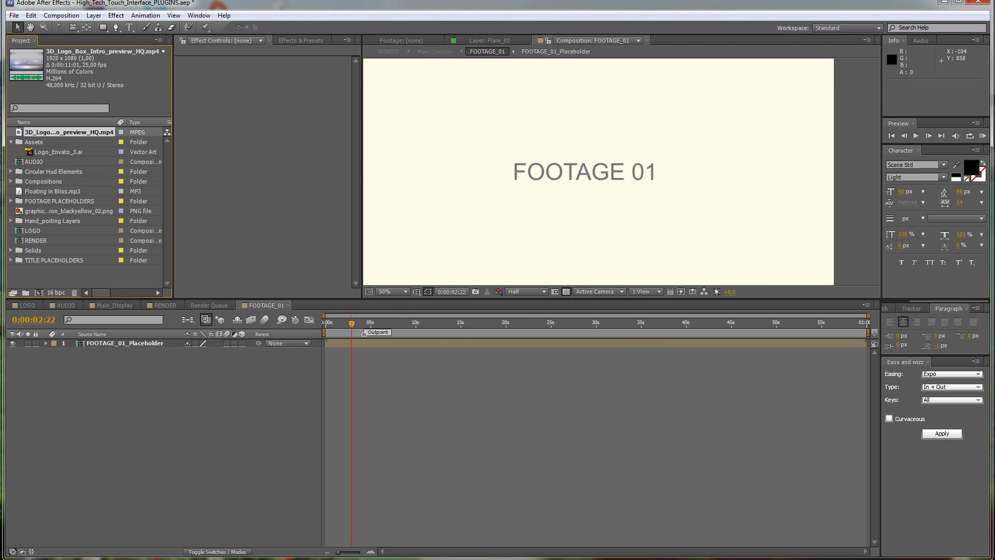
- Add 3D_Logo_Box_Intro_preview_HQ.mp4 above the placeholder layer in FOOTAGE_01 and shift it earlier so it starts at about -0:00:01:08
{"action": "left_click_drag", "start_coordinate": [23, 133], "coordinate": [88, 340]}
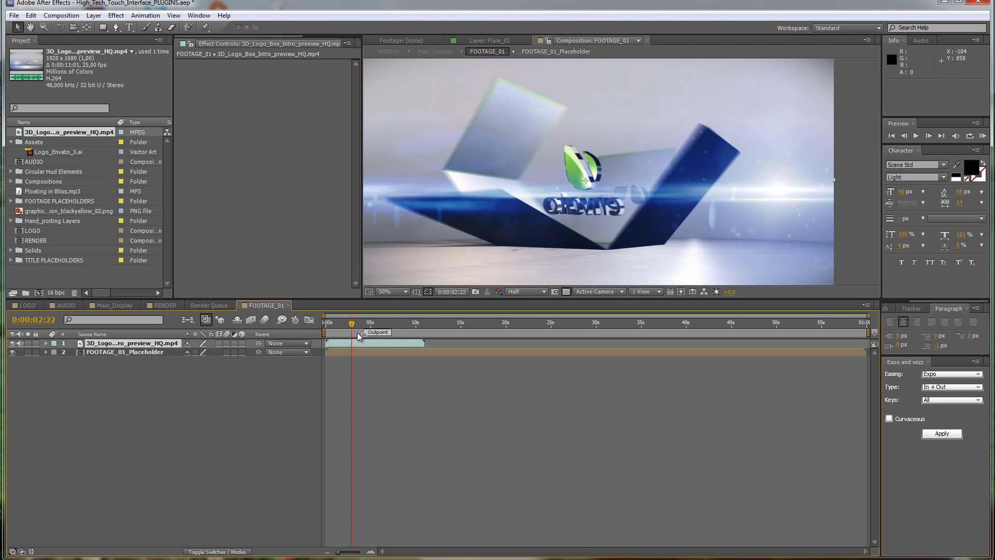
{"action": "left_click", "coordinate": [364, 323]}
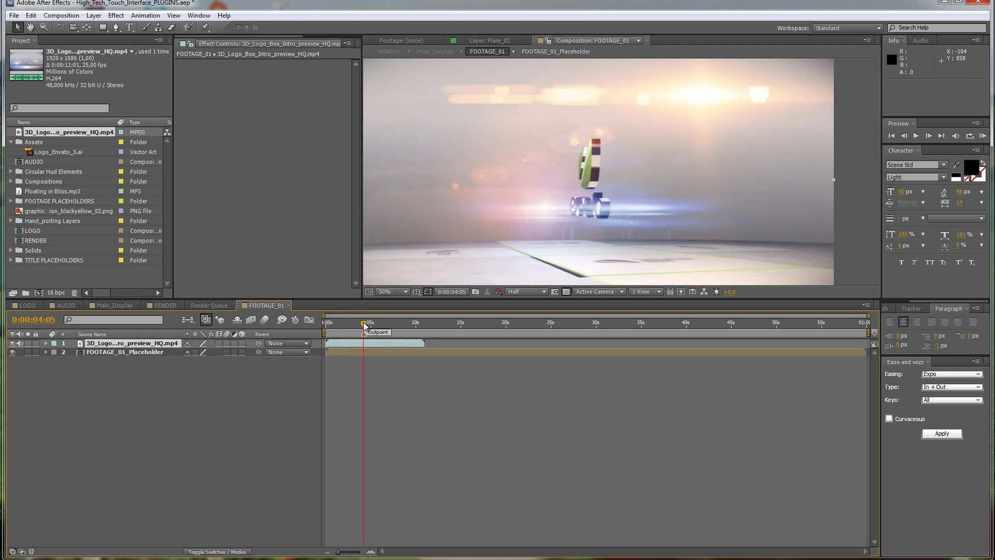
{"action": "left_click_drag", "start_coordinate": [365, 324], "coordinate": [363, 327]}
{"action": "left_click_drag", "start_coordinate": [363, 322], "coordinate": [358, 343]}
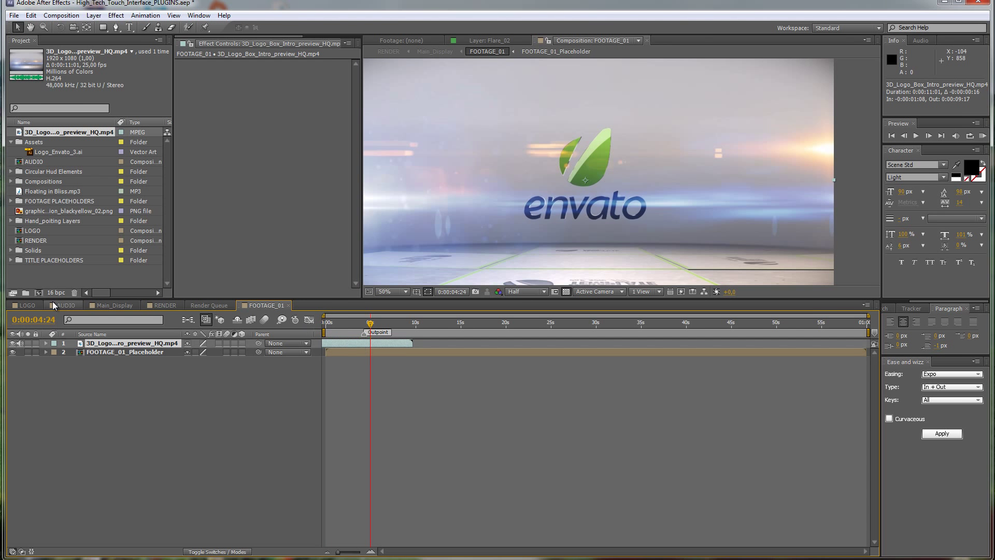
- Examine the RENDER composition's new footage at 0:00:19:21 and its titles between 0:00:11:06 and 0:00:18:01
{"action": "left_click", "coordinate": [157, 305]}
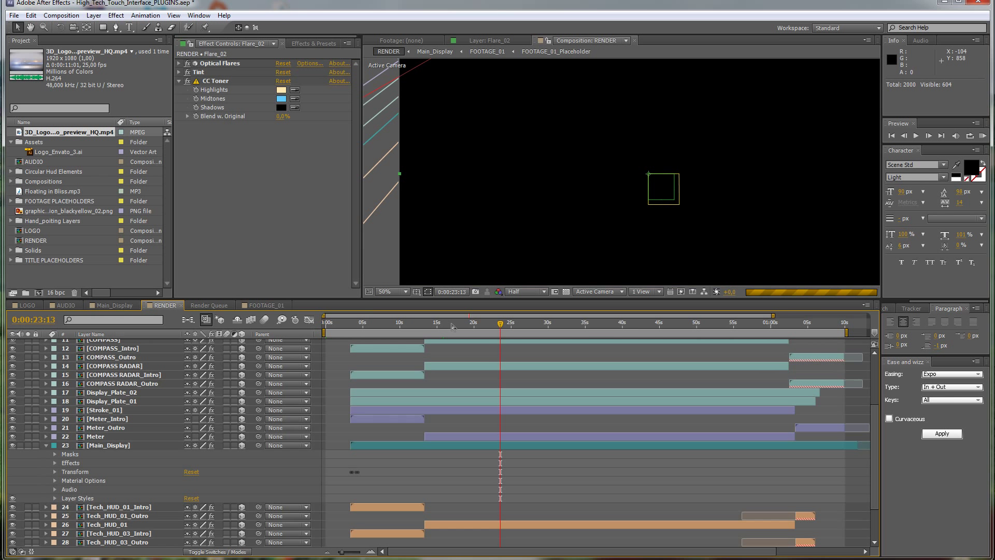
{"action": "left_click_drag", "start_coordinate": [454, 324], "coordinate": [473, 324]}
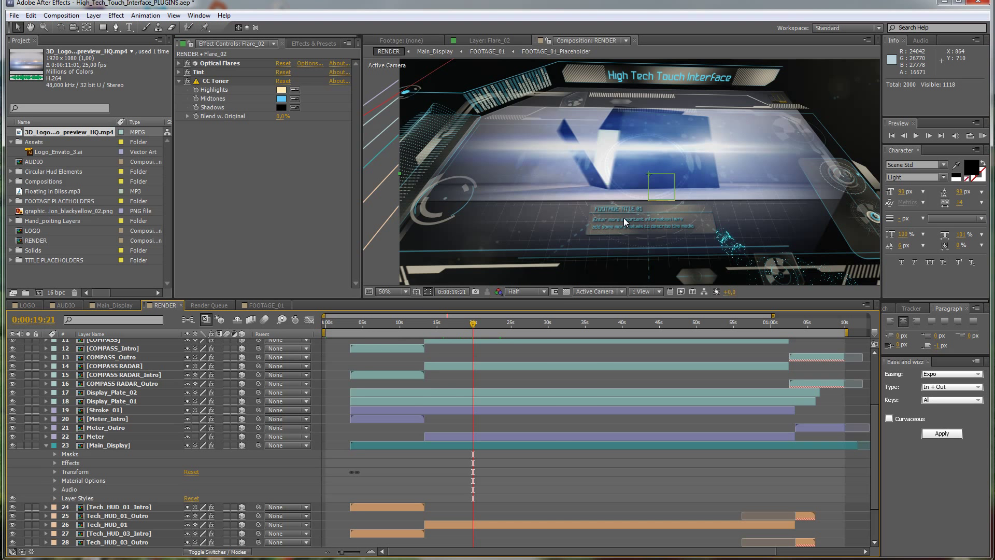
{"action": "left_click", "coordinate": [408, 322]}
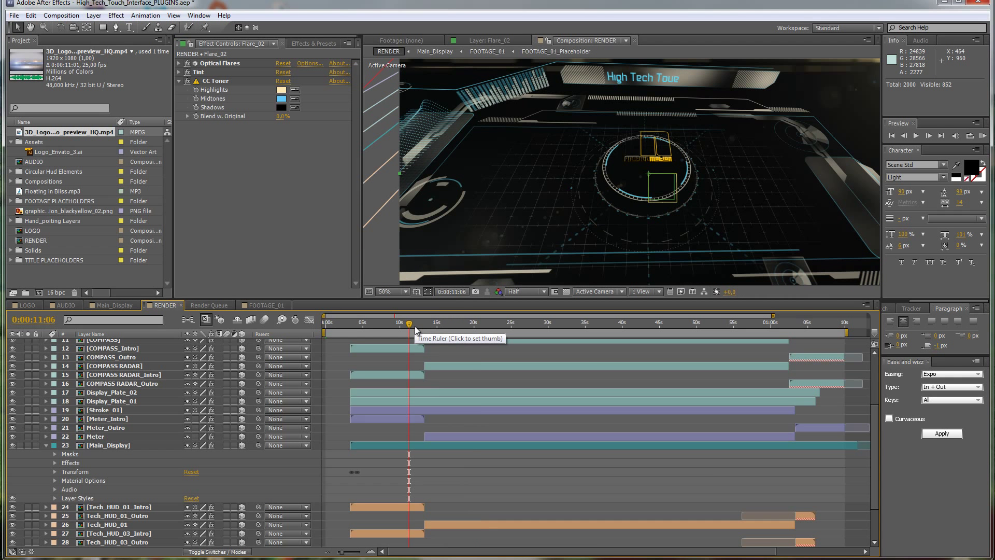
{"action": "left_click", "coordinate": [421, 322]}
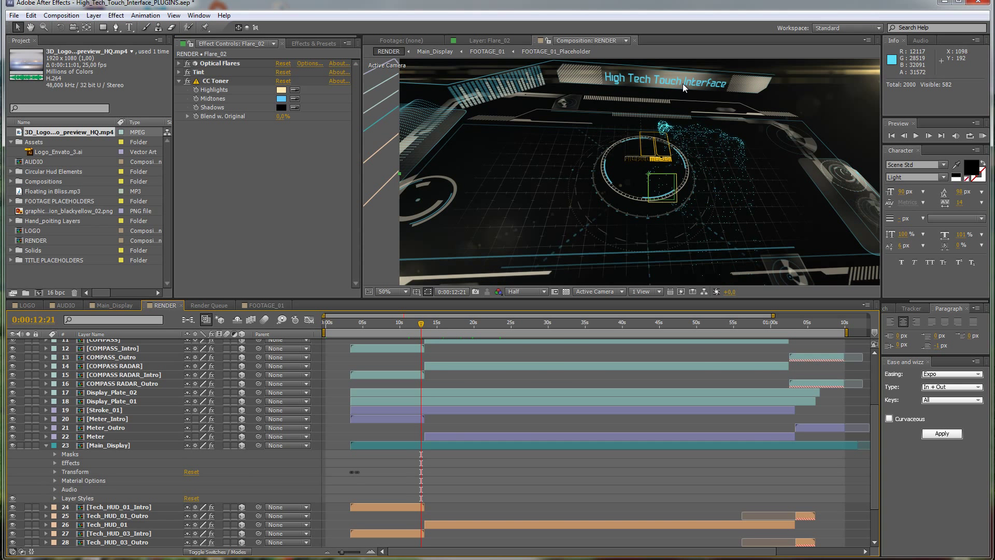
{"action": "left_click", "coordinate": [434, 325]}
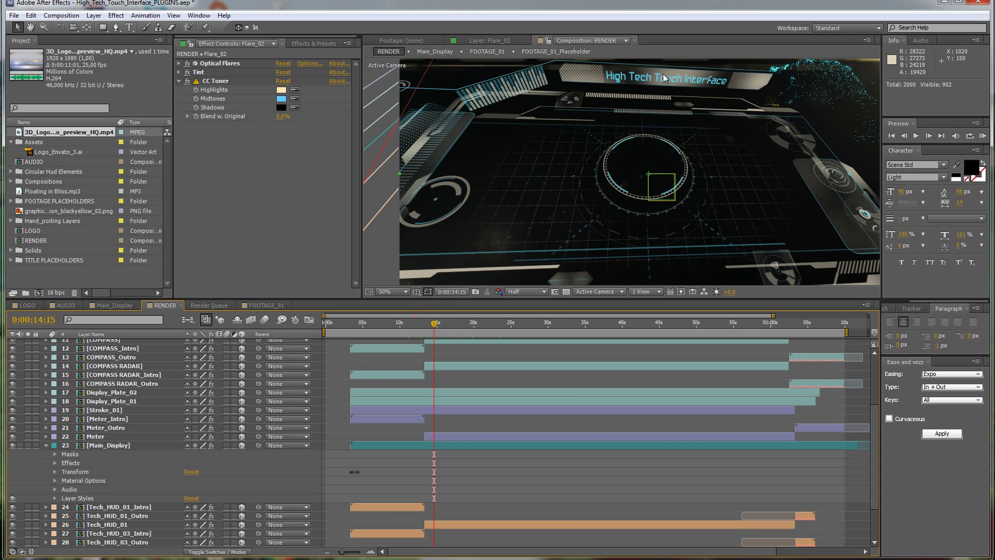
{"action": "left_click", "coordinate": [448, 326]}
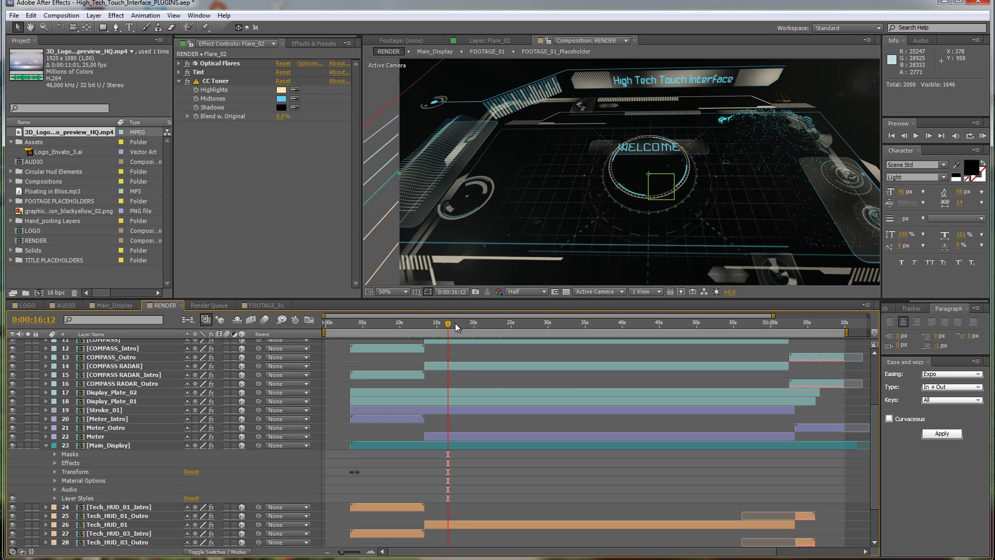
{"action": "left_click_drag", "start_coordinate": [449, 328], "coordinate": [459, 328]}
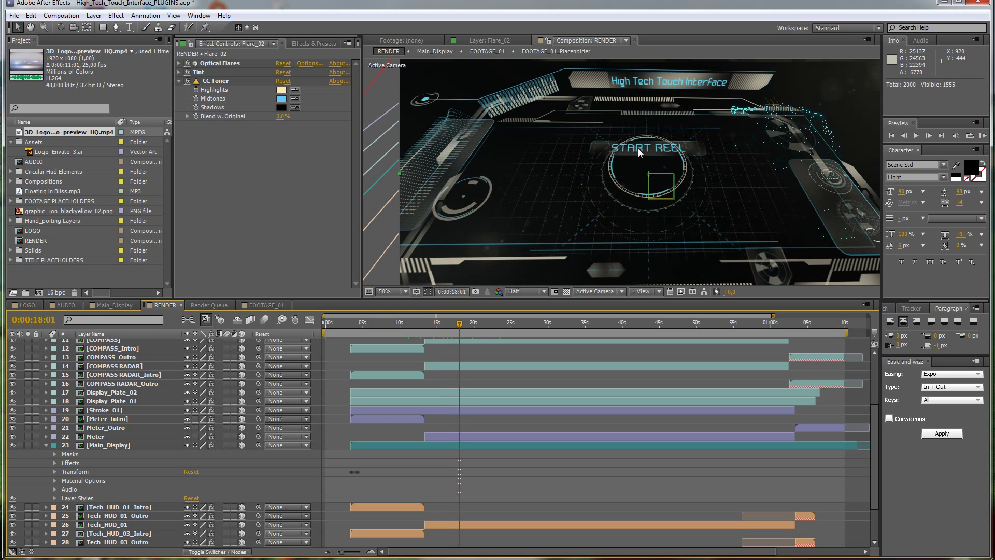
- Collapse the Main_Display layer's properties and expand the TITLE PLACEHOLDERS folder in the project
{"action": "left_click", "coordinate": [45, 445]}
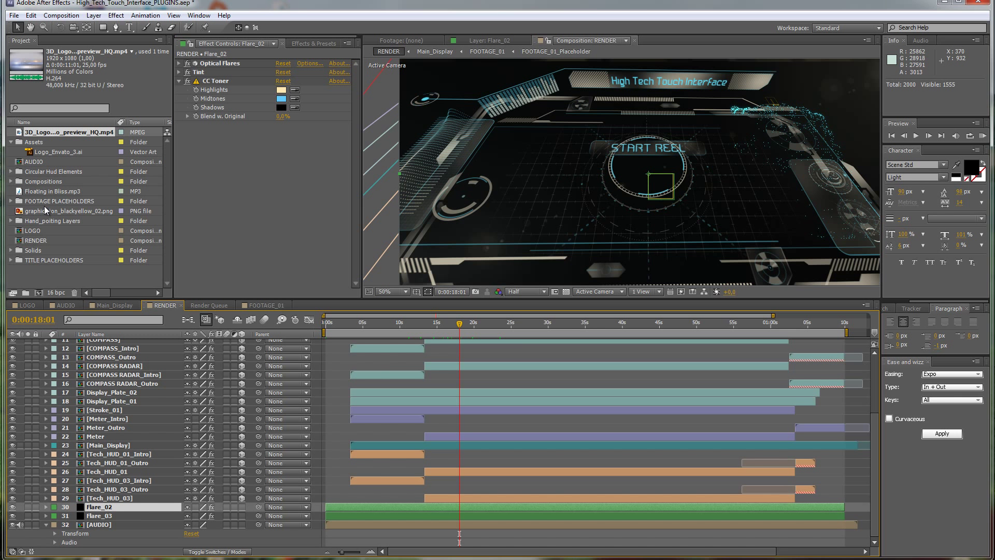
{"action": "left_click", "coordinate": [36, 260]}
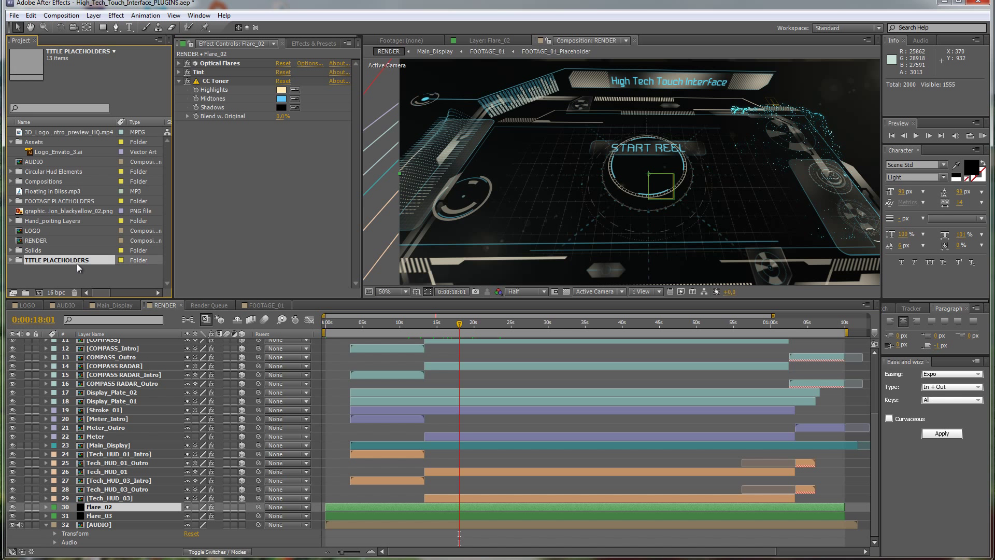
{"action": "left_click", "coordinate": [11, 261]}
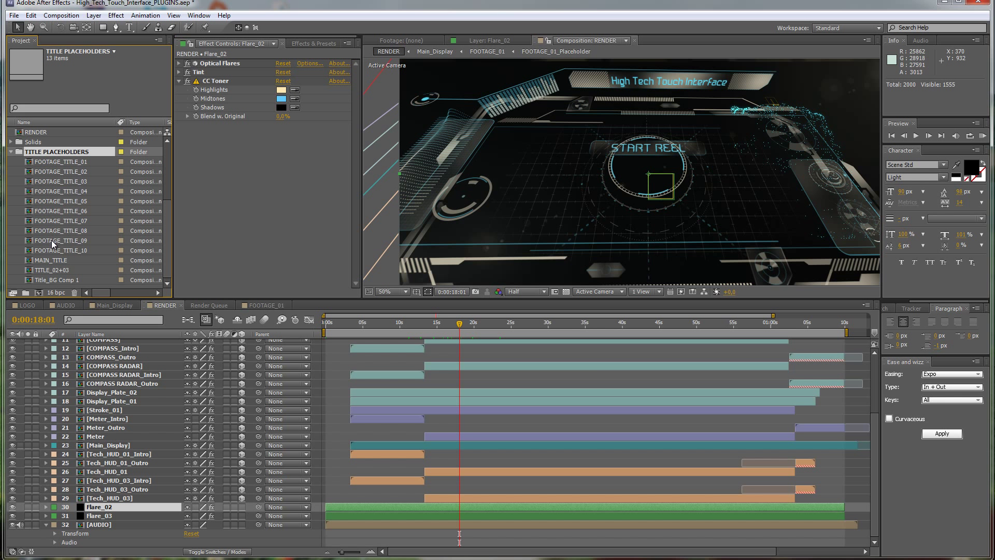
- Compare the MAIN_TITLE and TITLE_02+03 placeholders with the titles in the RENDER composition at 0:00:21:15 and 0:00:16:00
{"action": "left_click", "coordinate": [486, 323]}
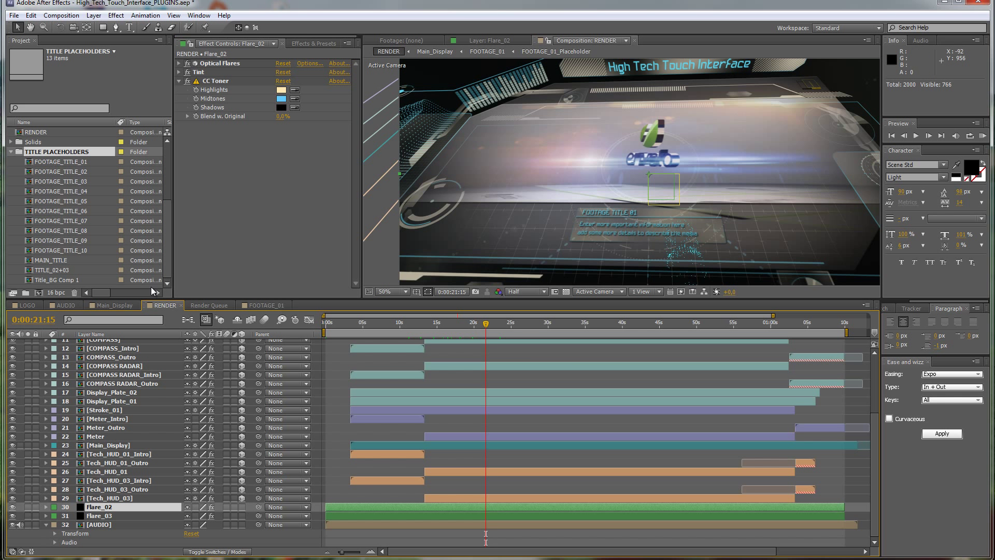
{"action": "left_click", "coordinate": [33, 260]}
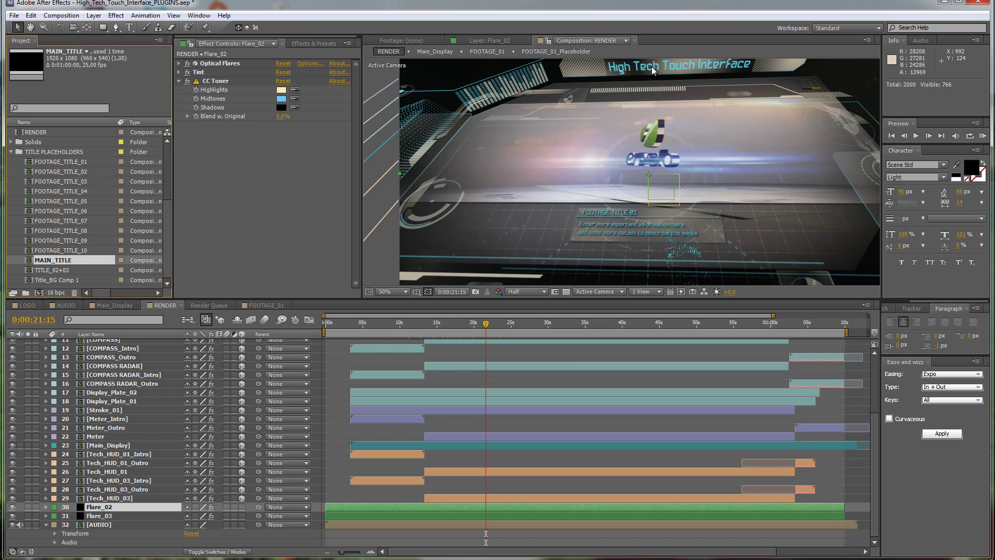
{"action": "left_click", "coordinate": [33, 270]}
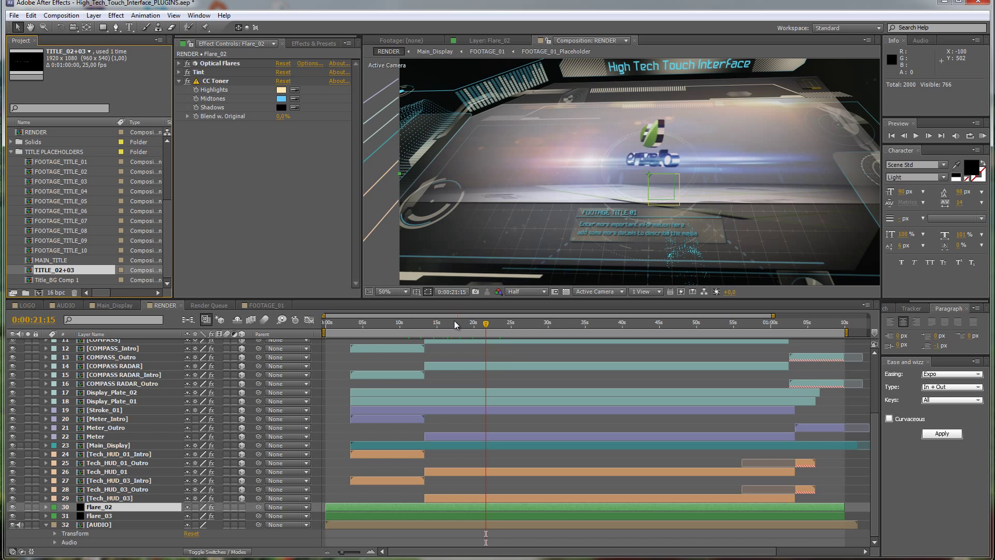
{"action": "left_click", "coordinate": [444, 324]}
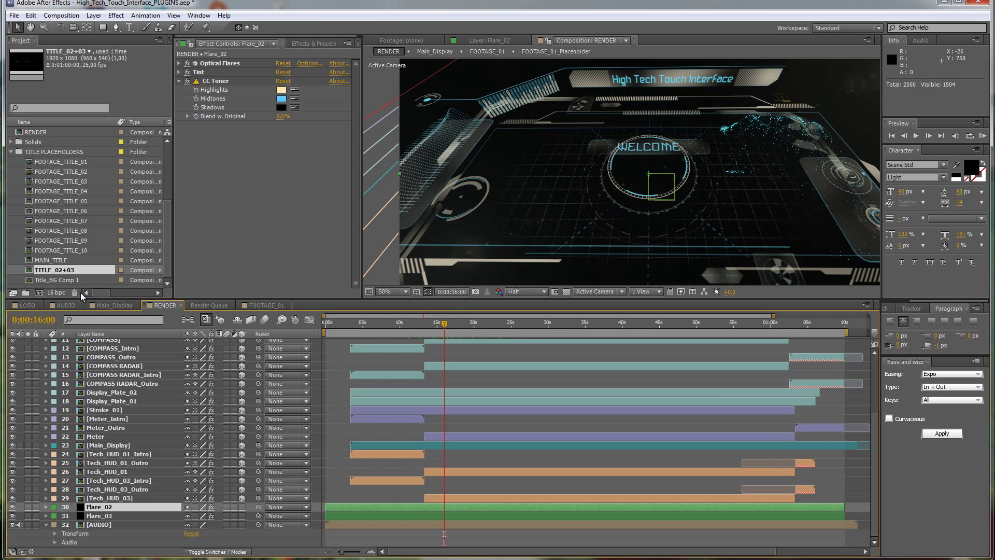
- Open the MAIN_TITLE composition and hide the grid in its viewer
{"action": "left_click", "coordinate": [29, 263]}
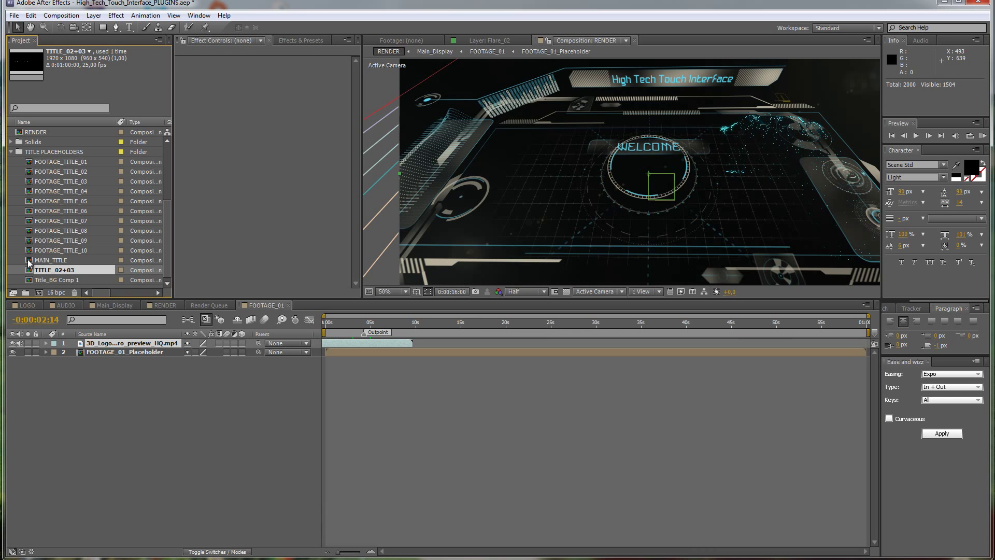
{"action": "double_click", "coordinate": [29, 263]}
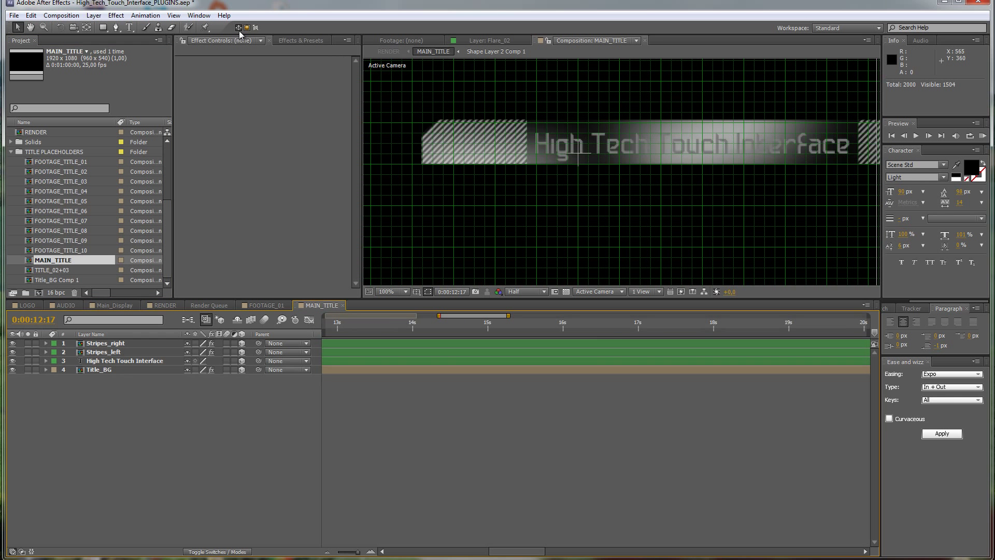
{"action": "left_click", "coordinate": [174, 15]}
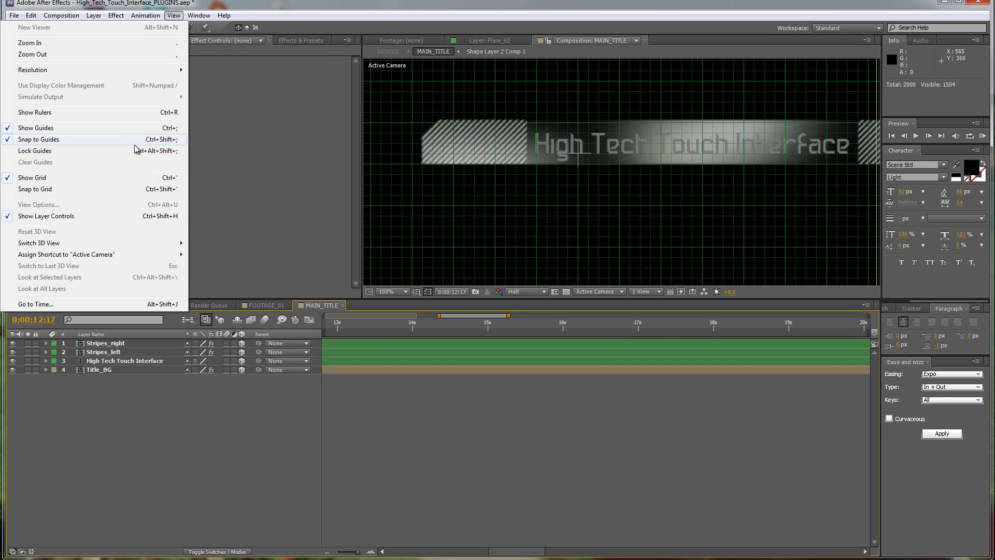
{"action": "left_click", "coordinate": [45, 177]}
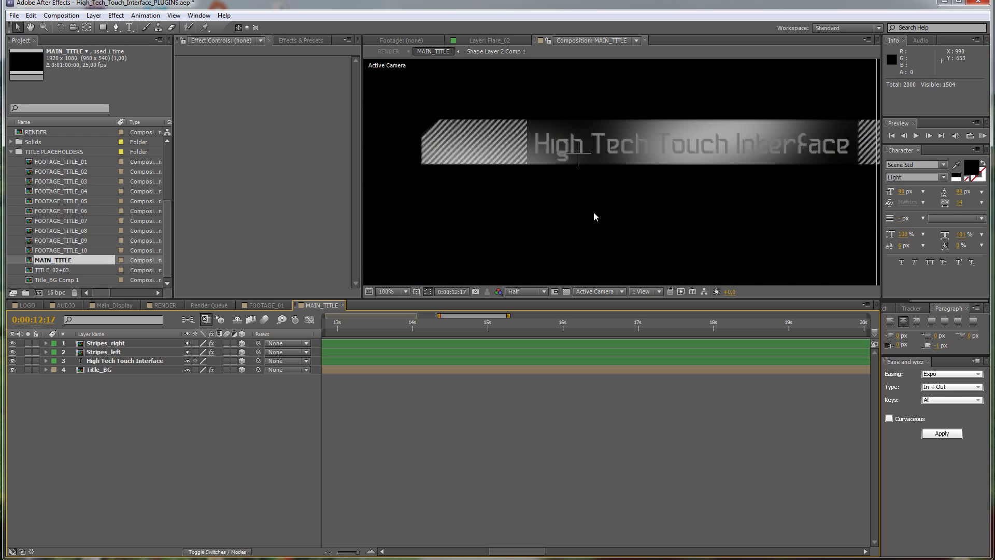
{"action": "key", "text": "comma"}
{"action": "key", "text": "comma"}
{"action": "left_click_drag", "start_coordinate": [668, 172], "coordinate": [630, 205]}
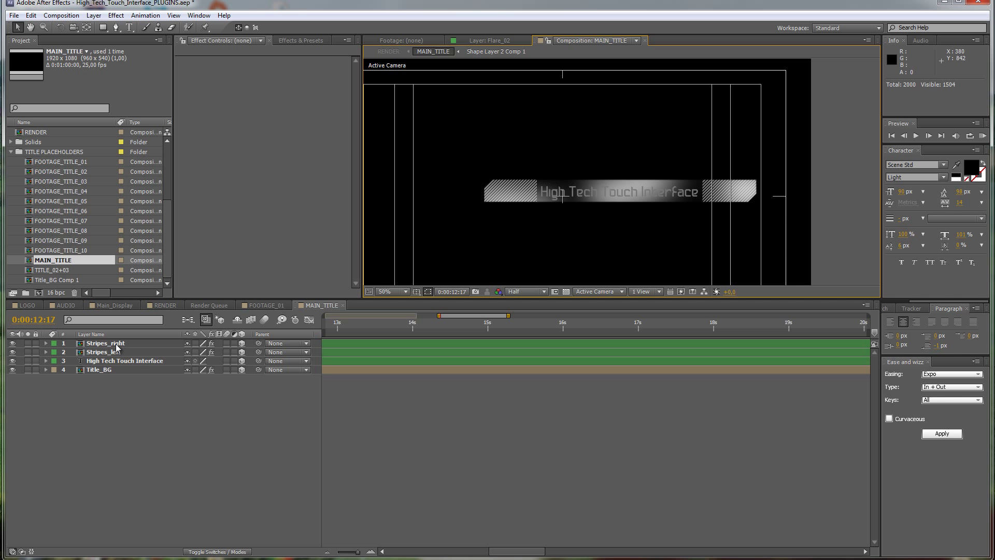
- Replace the text of the High Tech Touch Interface layer with "graphicINmotion 2012"
{"action": "left_click", "coordinate": [120, 362]}
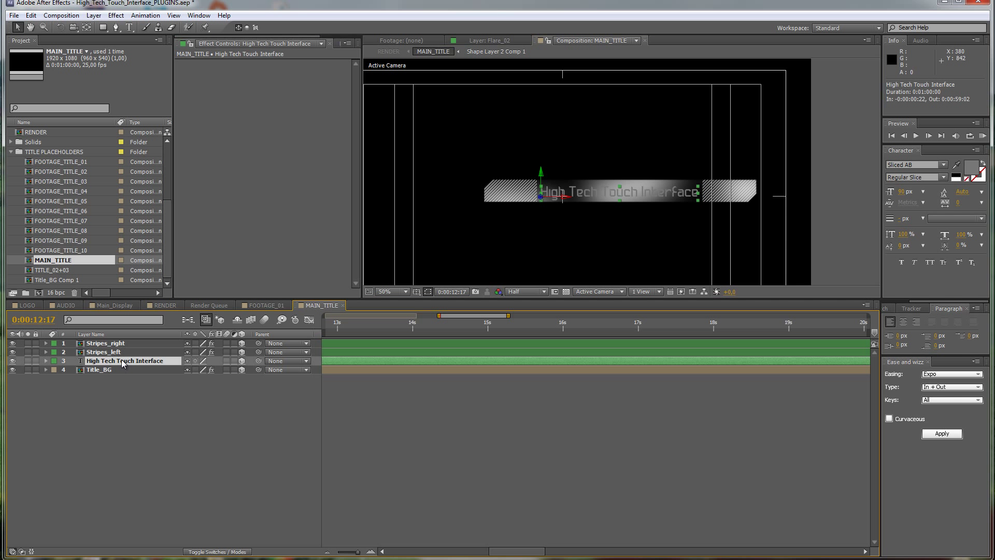
{"action": "double_click", "coordinate": [120, 362]}
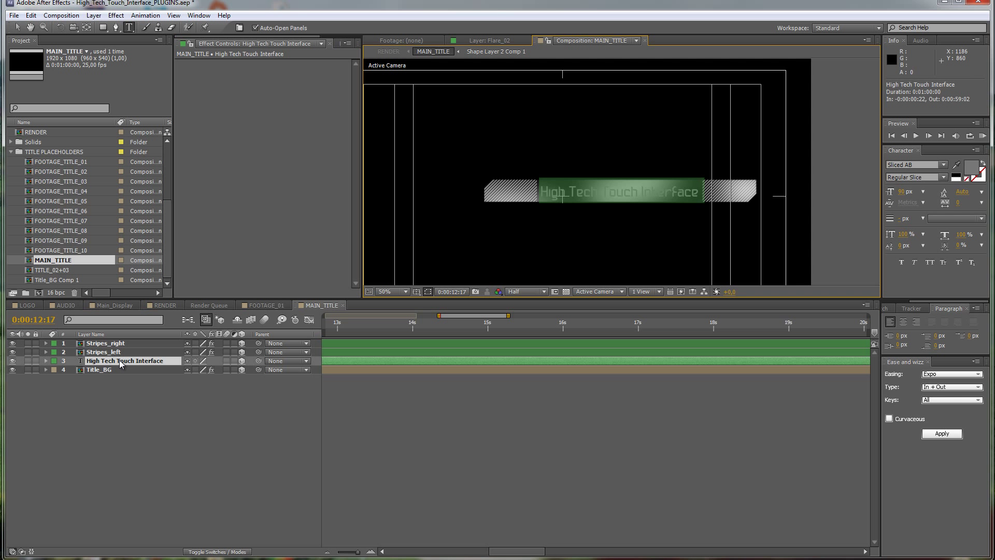
{"action": "type", "text": "graphicIN"}
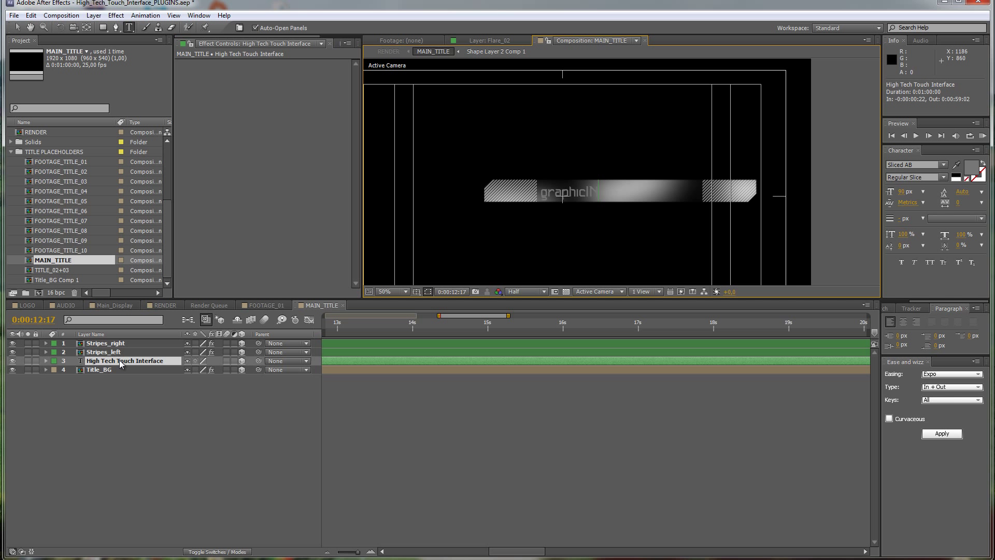
{"action": "type", "text": "motion 2012"}
{"action": "left_click", "coordinate": [222, 479]}
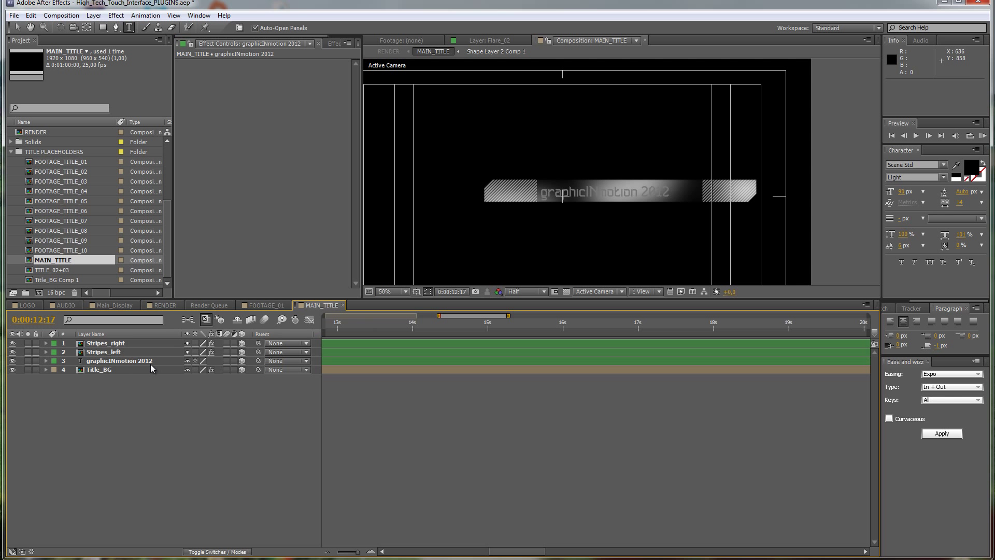
- Move the graphicINmotion 2012 text horizontally by about 48 px to centre it between the two striped ends
{"action": "left_click", "coordinate": [124, 363]}
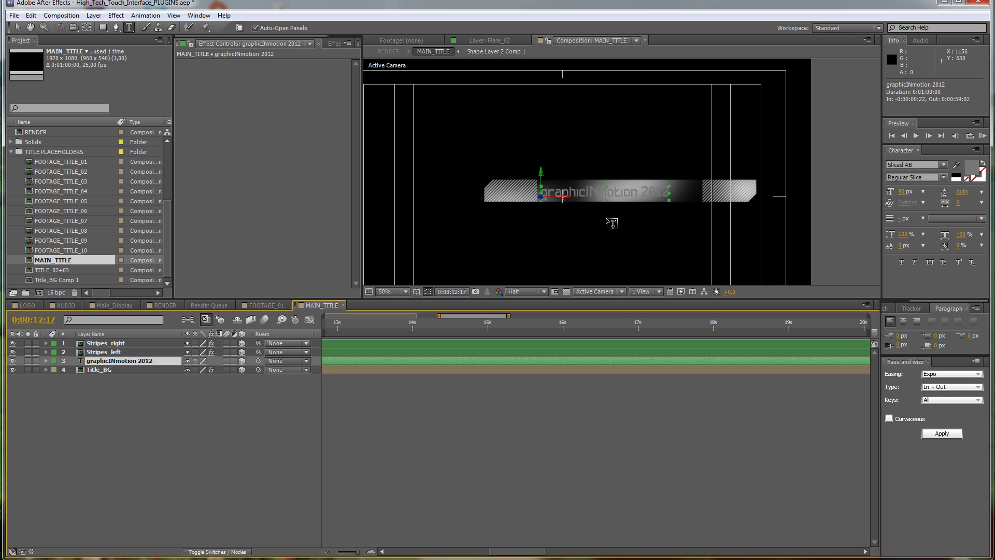
{"action": "key", "text": "v"}
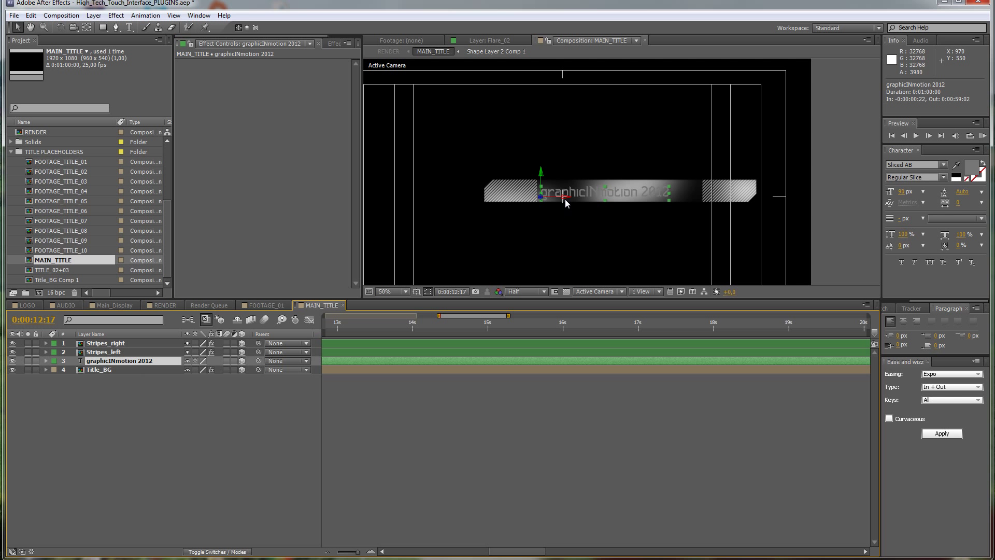
{"action": "left_click_drag", "start_coordinate": [564, 197], "coordinate": [578, 198]}
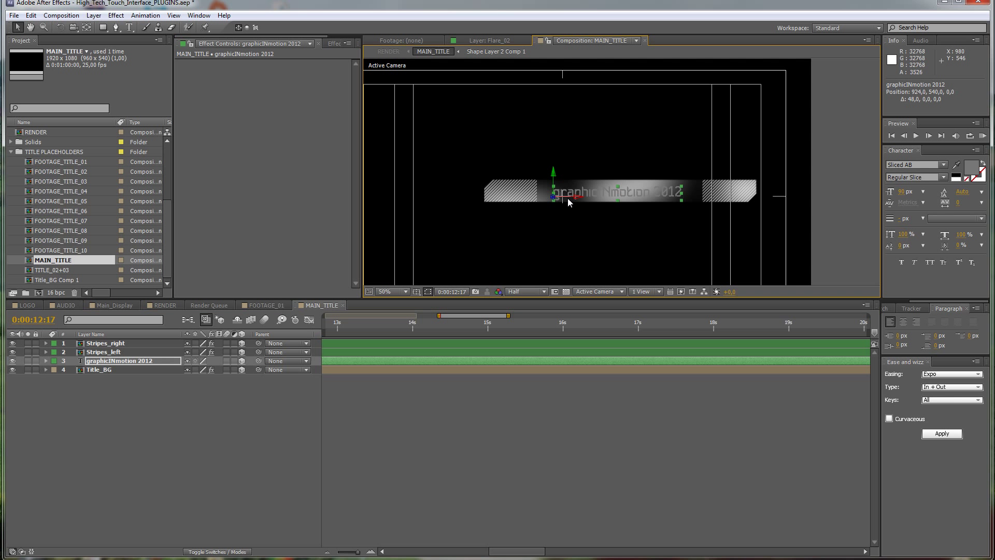
{"action": "left_click", "coordinate": [145, 389]}
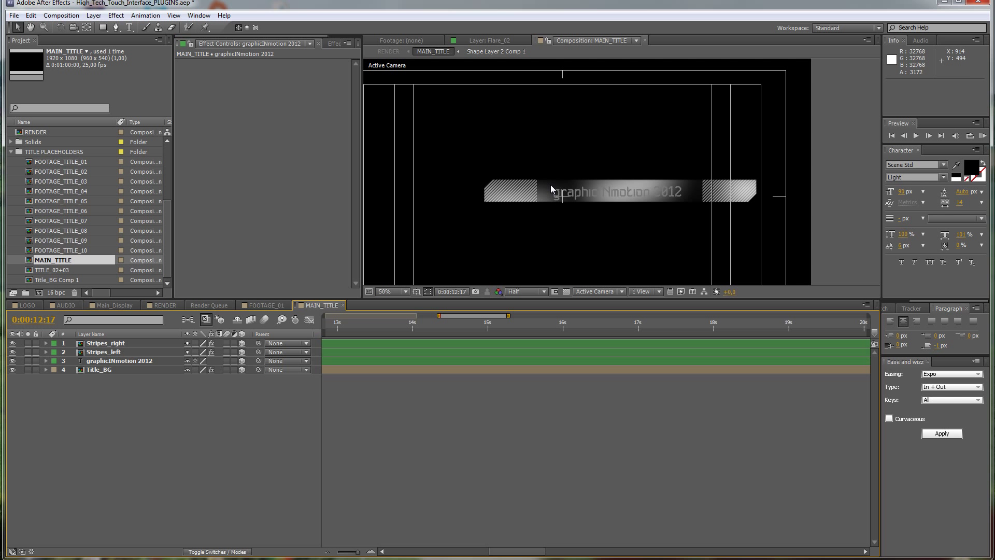
- Widen the mask of the Stripes_left layer horizontally to about 123% so its inner edge reaches the start of the title text
{"action": "left_click", "coordinate": [91, 353]}
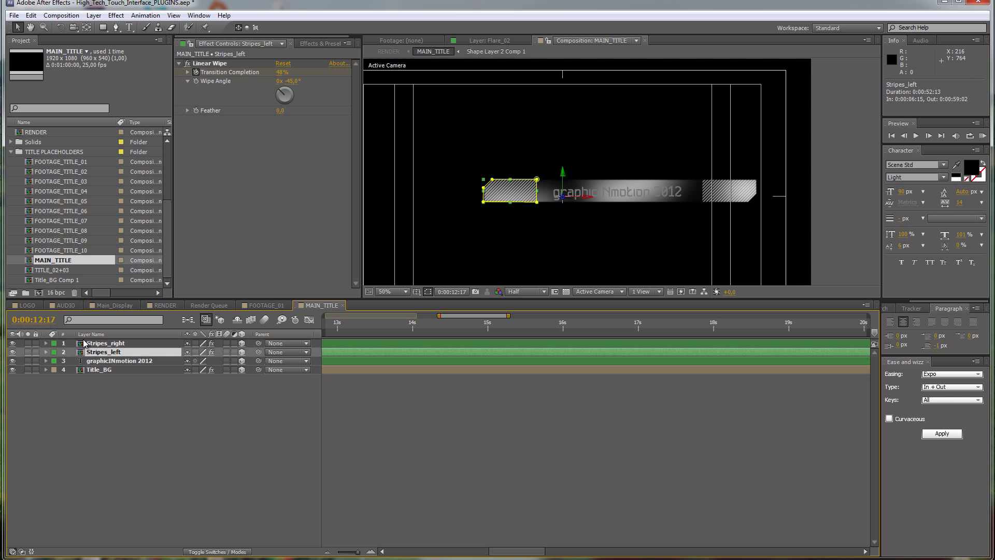
{"action": "left_click", "coordinate": [92, 344]}
{"action": "left_click", "coordinate": [106, 354]}
{"action": "left_click", "coordinate": [112, 344]}
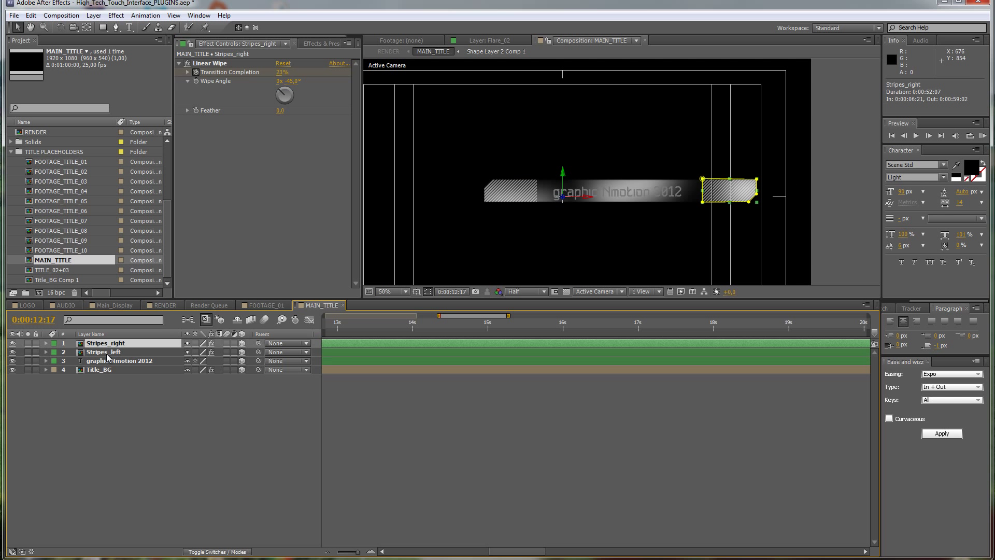
{"action": "left_click", "coordinate": [110, 354]}
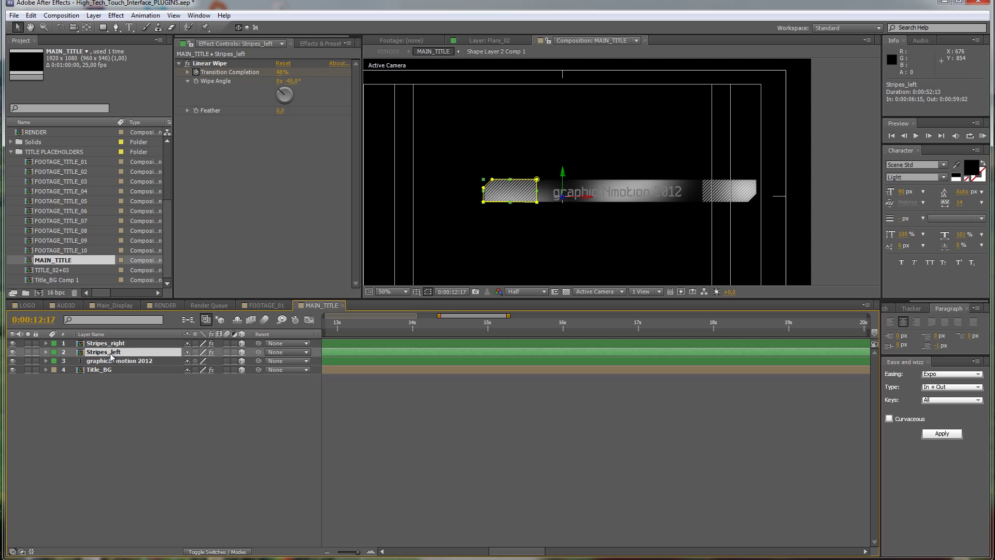
{"action": "left_click", "coordinate": [538, 191]}
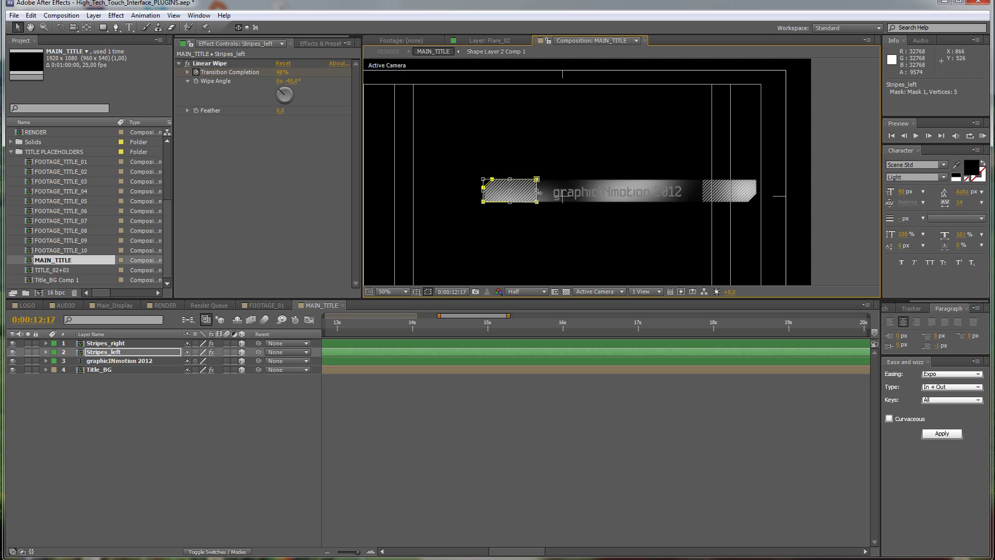
{"action": "left_click_drag", "start_coordinate": [539, 191], "coordinate": [549, 191]}
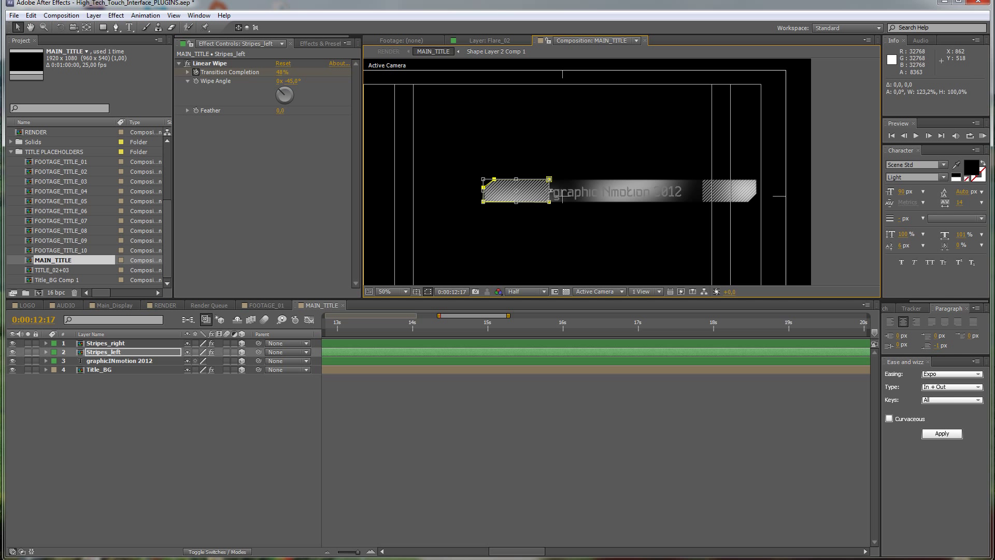
- Widen the mask of the Stripes_right layer horizontally to about 128% so its inner edge reaches the end of the title text
{"action": "double_click", "coordinate": [106, 352]}
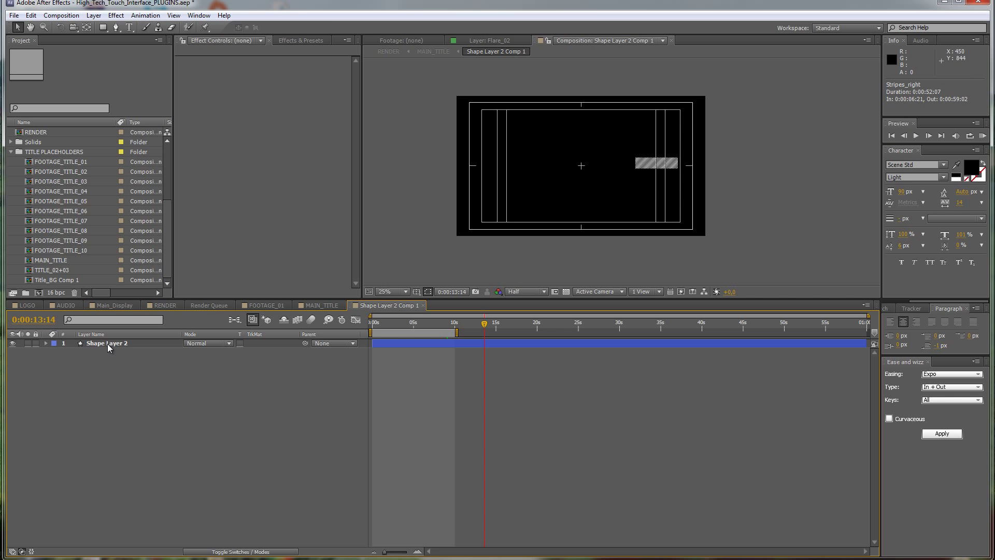
{"action": "left_click", "coordinate": [423, 305]}
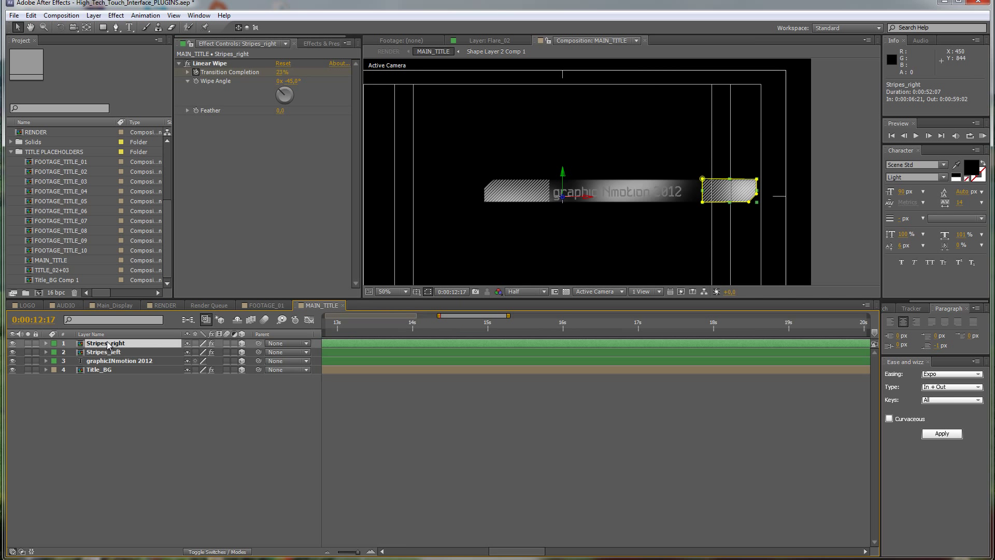
{"action": "left_click", "coordinate": [704, 191]}
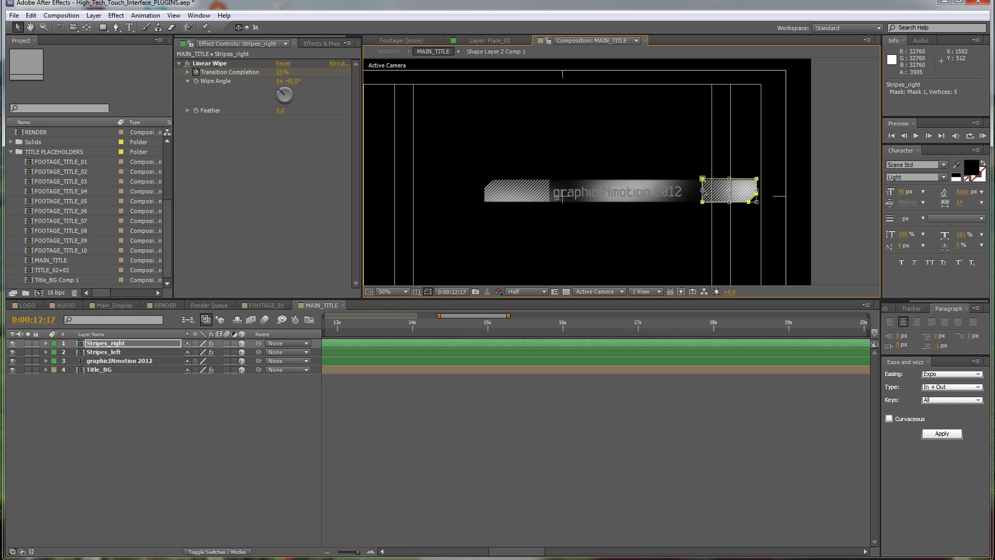
{"action": "left_click_drag", "start_coordinate": [702, 192], "coordinate": [690, 195]}
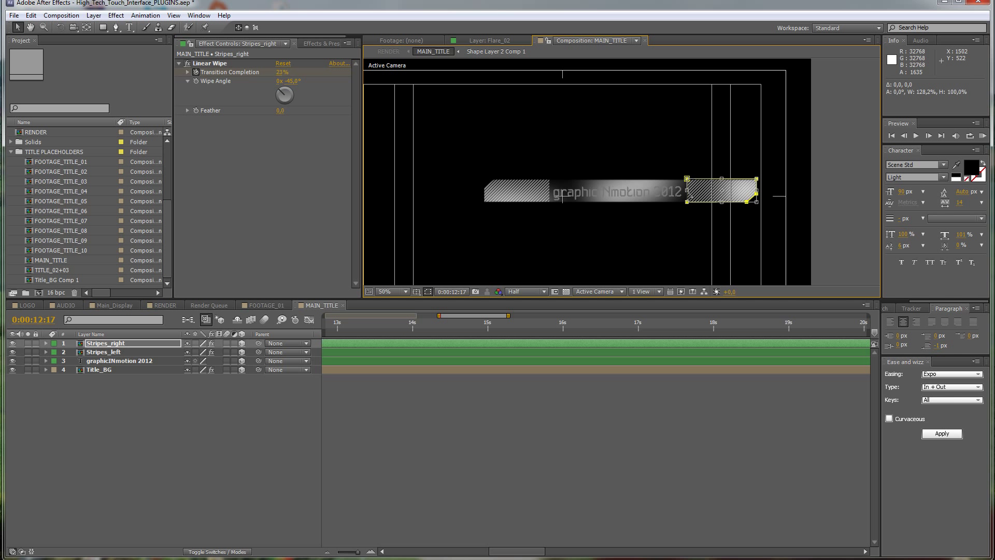
{"action": "left_click", "coordinate": [453, 389]}
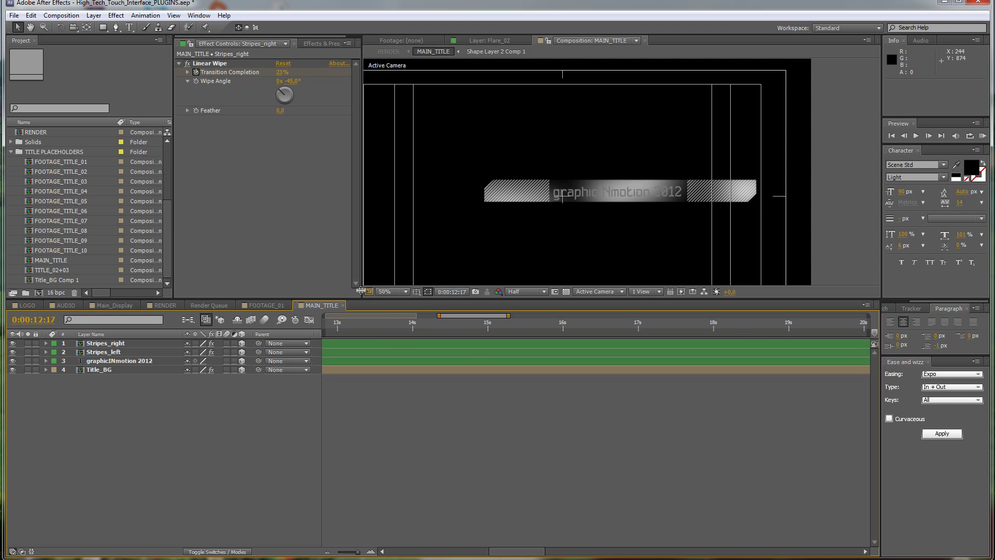
- Check the main title in the RENDER composition, and inspect the WELCOME and START REEL text layers in TITLE_02+03
{"action": "left_click", "coordinate": [158, 306]}
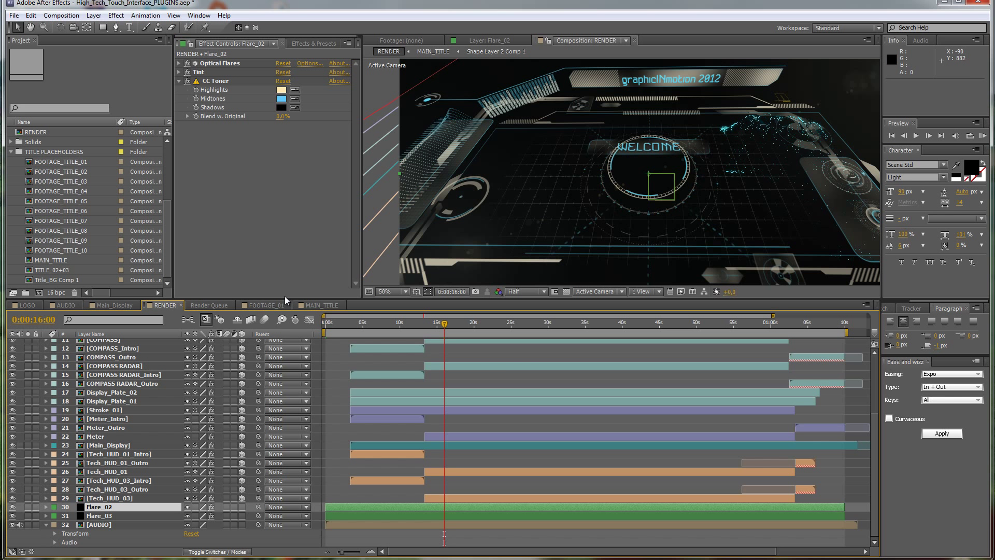
{"action": "key", "text": "ctrl+t"}
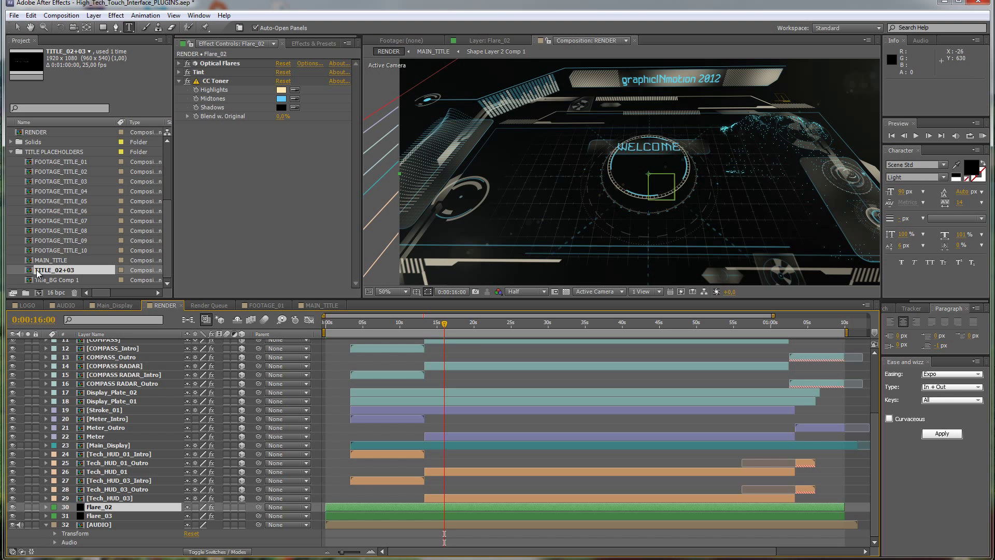
{"action": "double_click", "coordinate": [78, 269]}
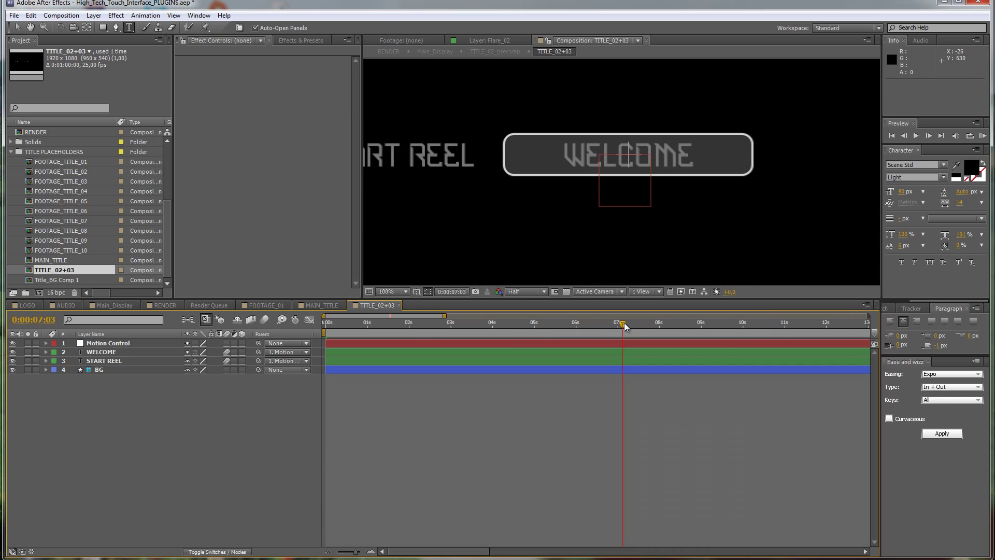
{"action": "left_click", "coordinate": [109, 354]}
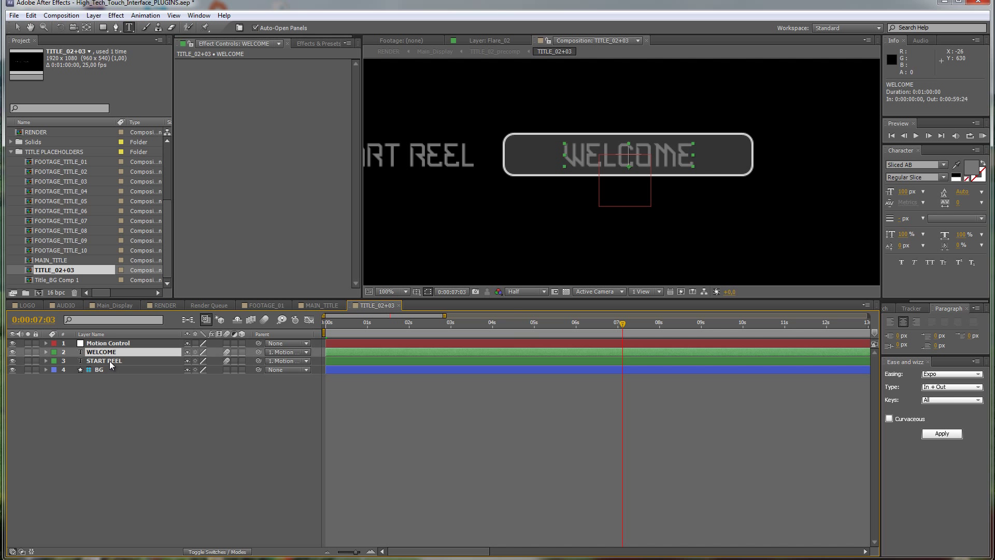
{"action": "left_click", "coordinate": [110, 363]}
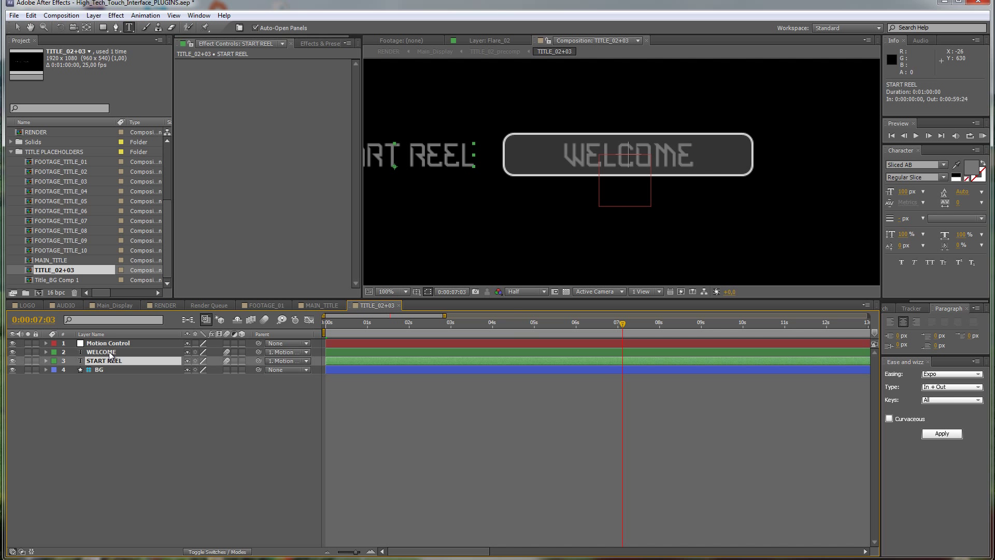
{"action": "left_click", "coordinate": [109, 353]}
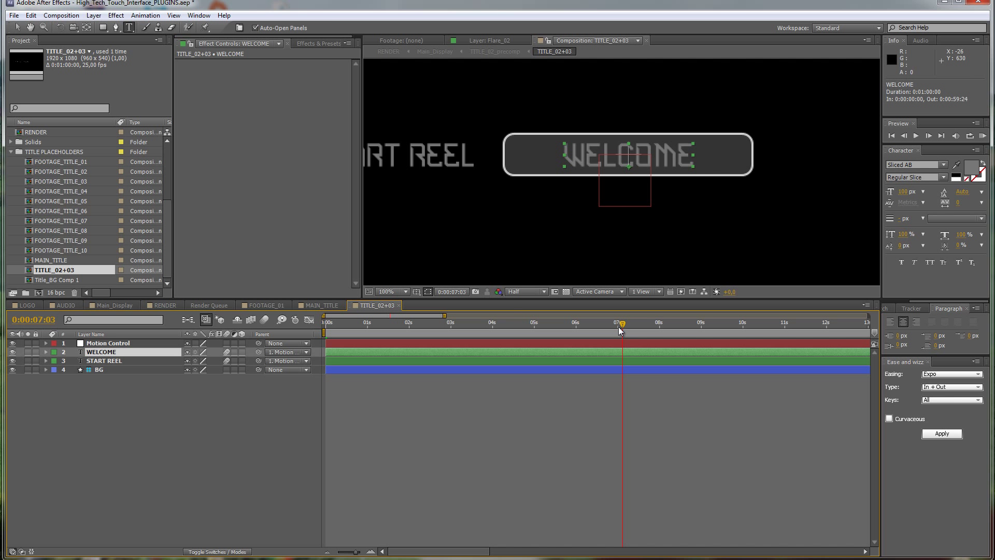
- Open the WELCOME text at 0:00:08:05 and the START REEL text at 0:00:09:00 for editing
{"action": "left_click_drag", "start_coordinate": [621, 325], "coordinate": [666, 328]}
{"action": "double_click", "coordinate": [102, 354]}
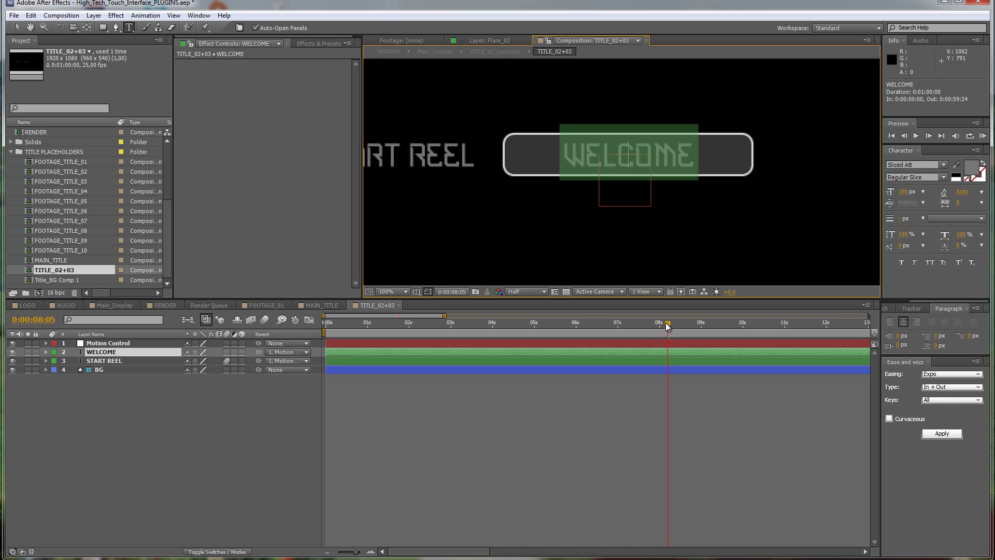
{"action": "left_click_drag", "start_coordinate": [665, 322], "coordinate": [701, 322]}
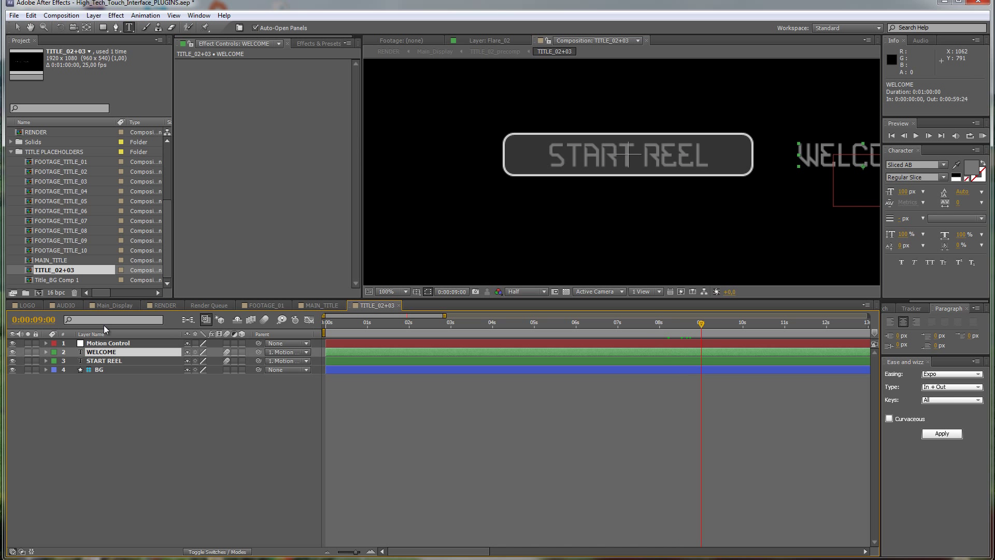
{"action": "double_click", "coordinate": [117, 360]}
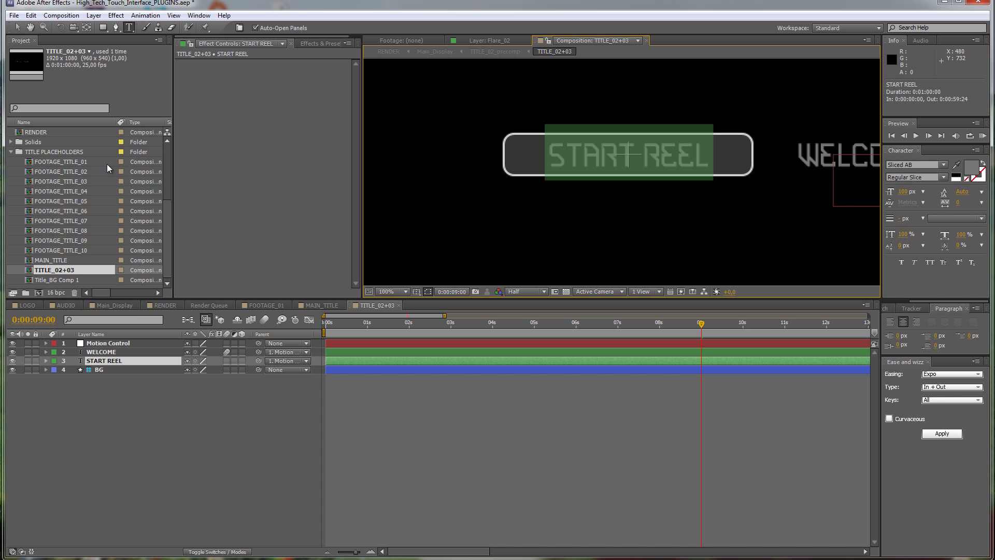
- Open the FOOTAGE_TITLE_01 composition and set its viewer resolution to Full
{"action": "double_click", "coordinate": [36, 163]}
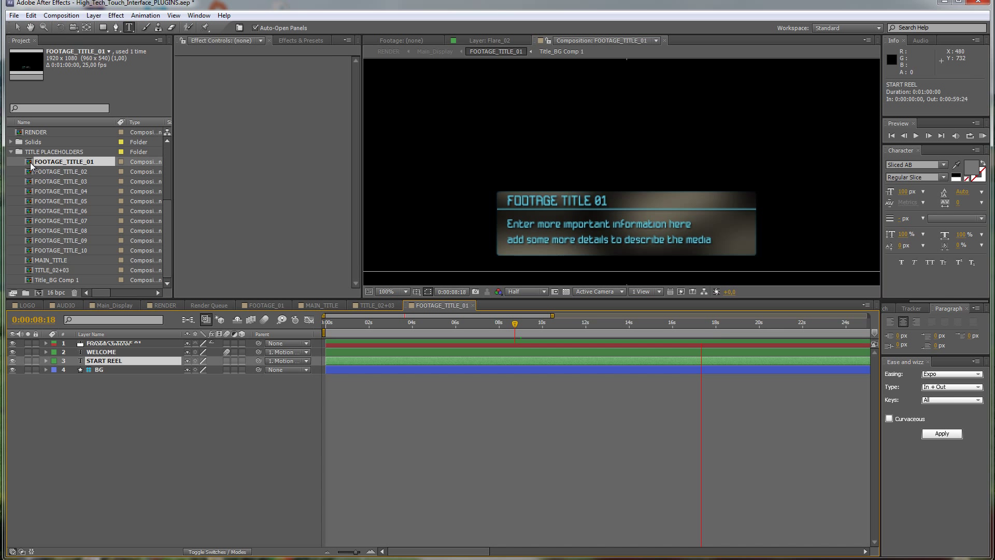
{"action": "left_click", "coordinate": [525, 293]}
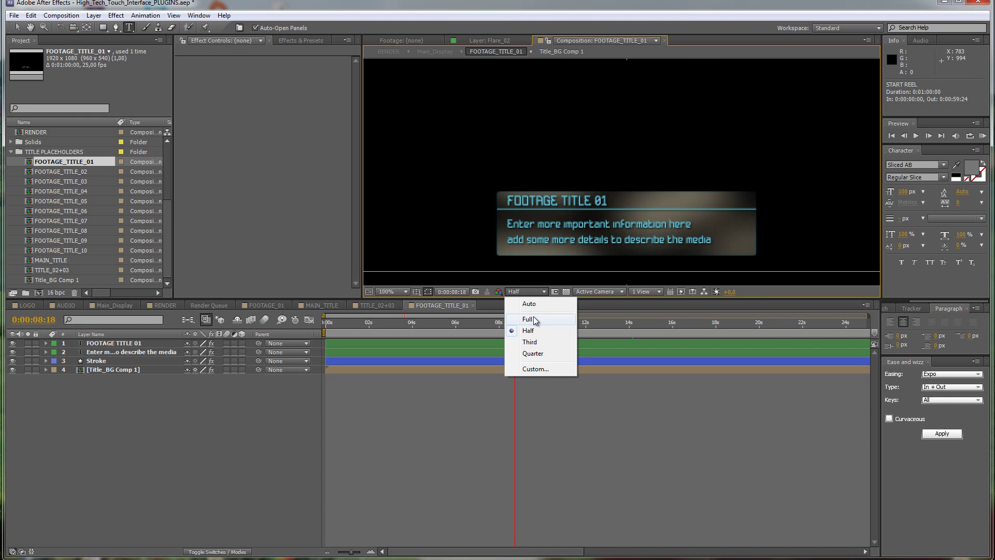
{"action": "left_click", "coordinate": [533, 317]}
{"action": "key", "text": "period"}
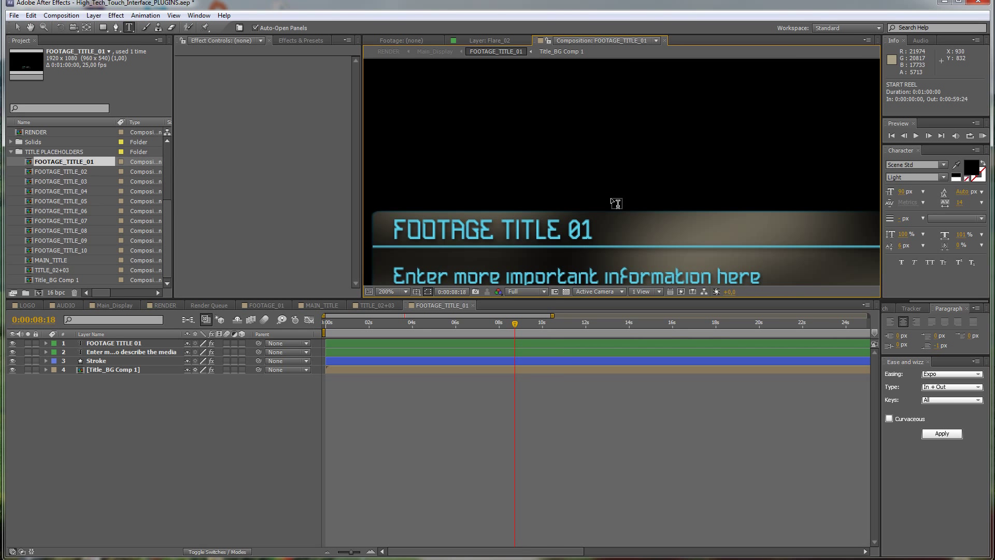
{"action": "key", "text": "h"}
{"action": "left_click_drag", "start_coordinate": [611, 200], "coordinate": [607, 126]}
{"action": "key", "text": "ctrl+t"}
{"action": "key", "text": "comma"}
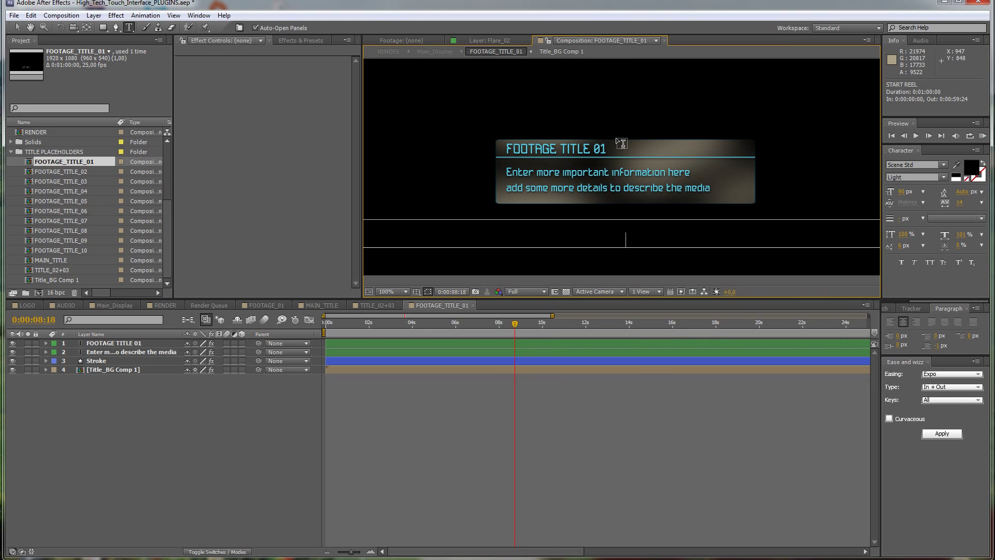
- Replace the FOOTAGE TITLE 01 heading with "Logo Box Reveal" and open the two-line description text for editing
{"action": "left_click", "coordinate": [120, 343]}
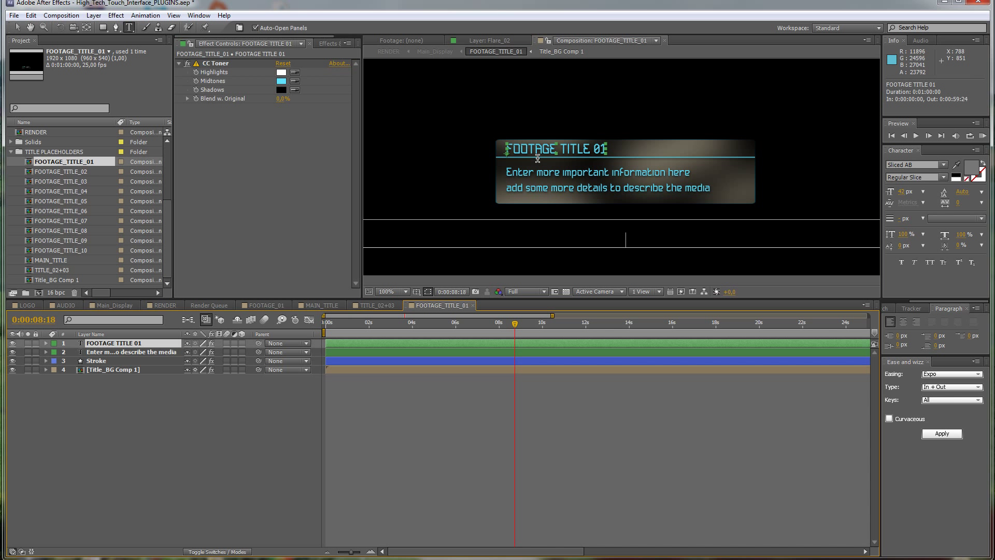
{"action": "left_click", "coordinate": [129, 352]}
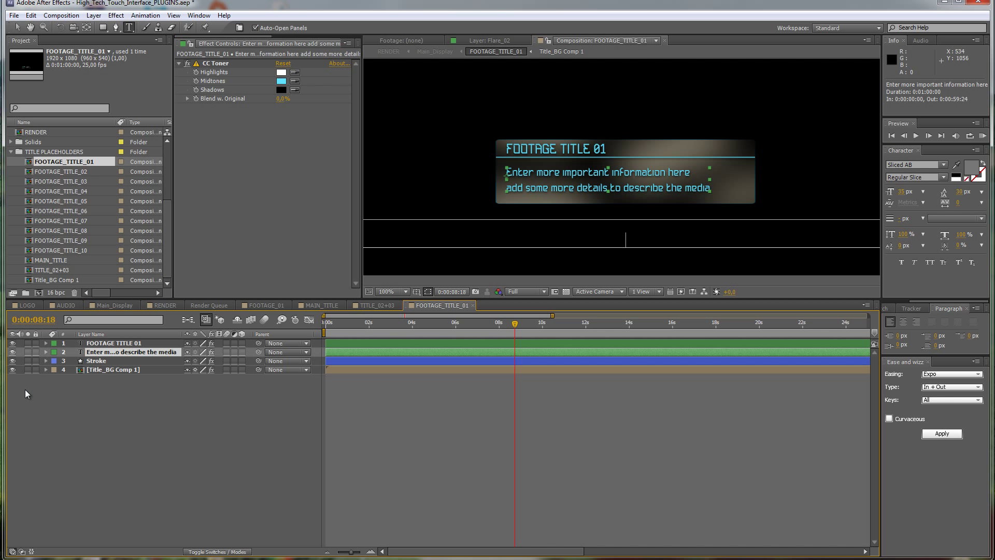
{"action": "left_click", "coordinate": [110, 344]}
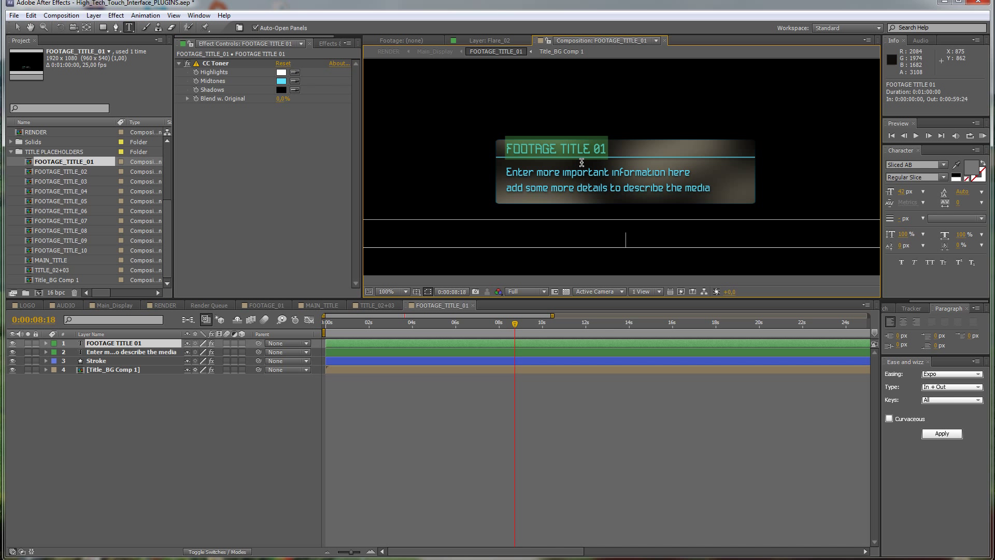
{"action": "type", "text": "Logo Box Reveal"}
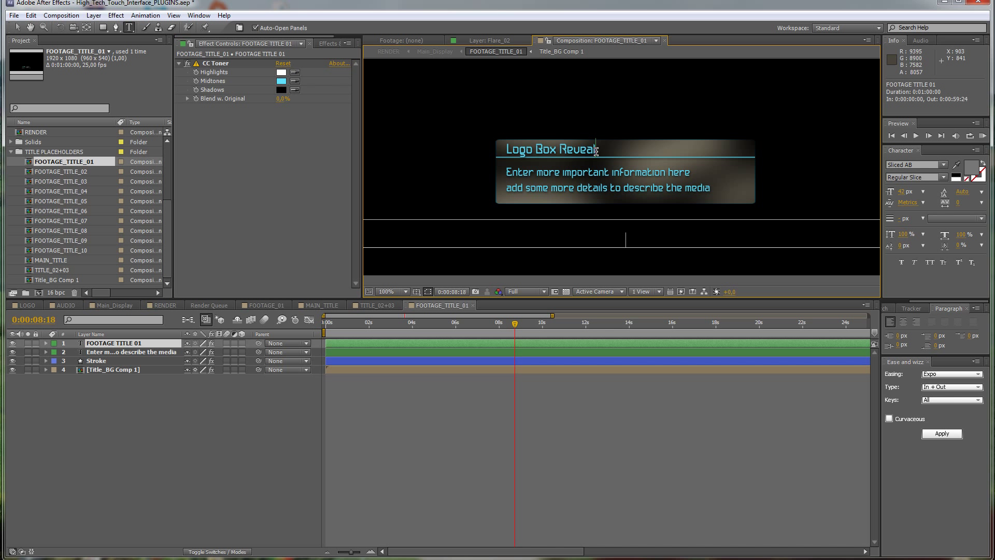
{"action": "left_click", "coordinate": [141, 351]}
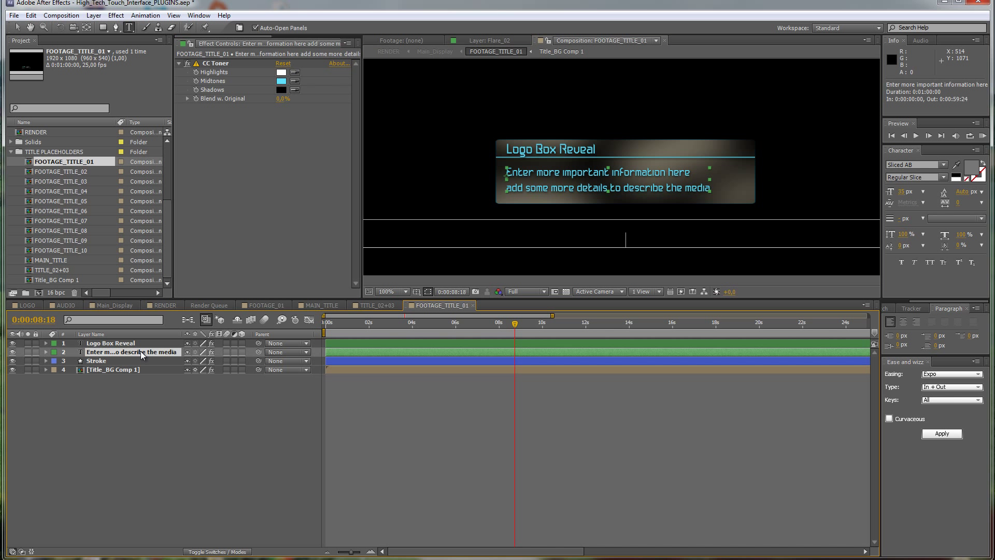
{"action": "double_click", "coordinate": [141, 352]}
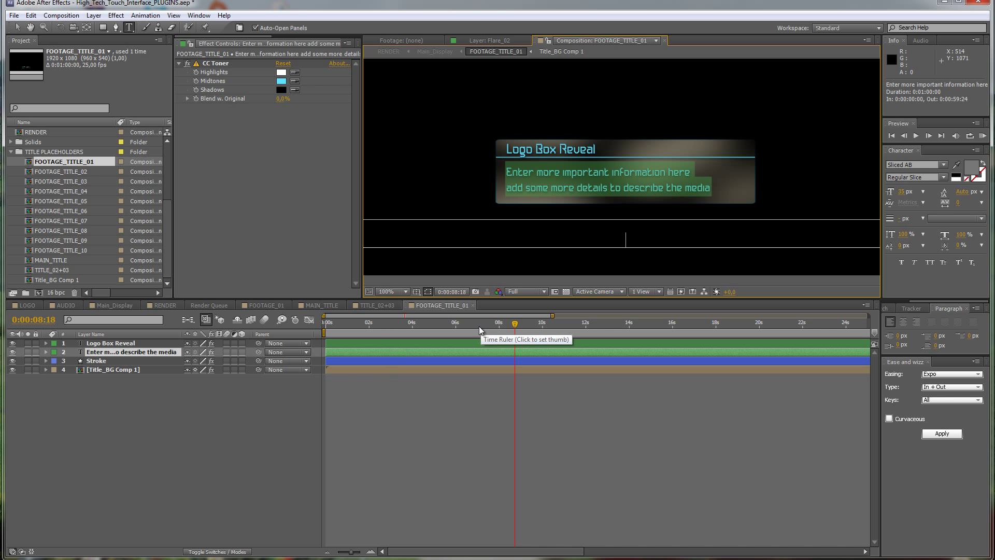
- Check the edited footage title in the RENDER composition at 0:00:19:21
{"action": "left_click", "coordinate": [172, 306]}
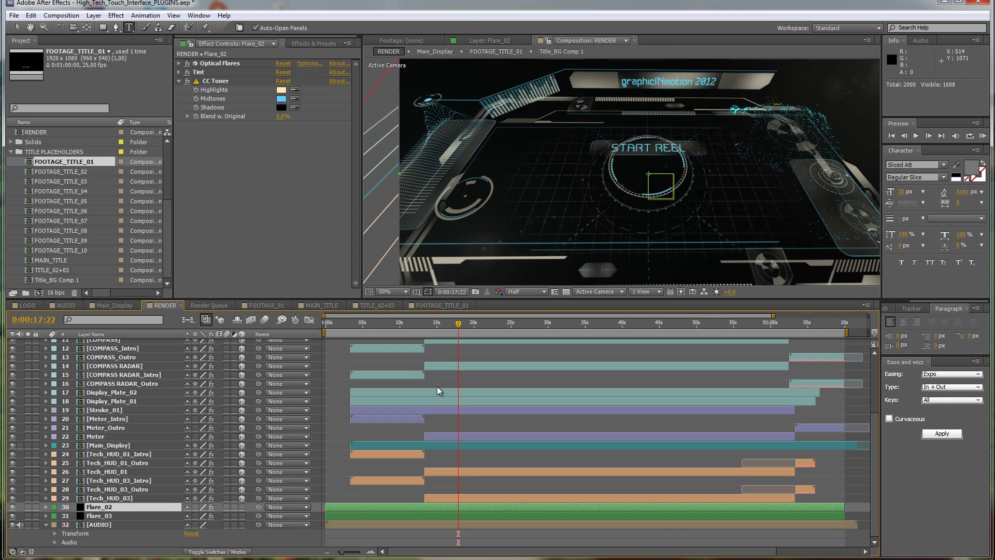
{"action": "left_click", "coordinate": [473, 325]}
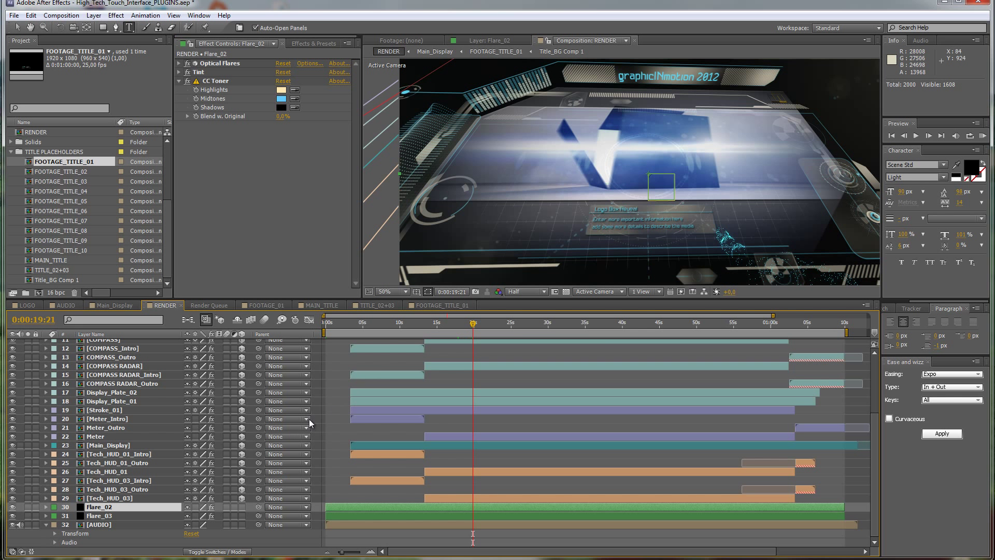
- Collapse the AUDIO layer and select the COLOR CONTROL layer to show its CC Toner colour settings
{"action": "left_click", "coordinate": [45, 524]}
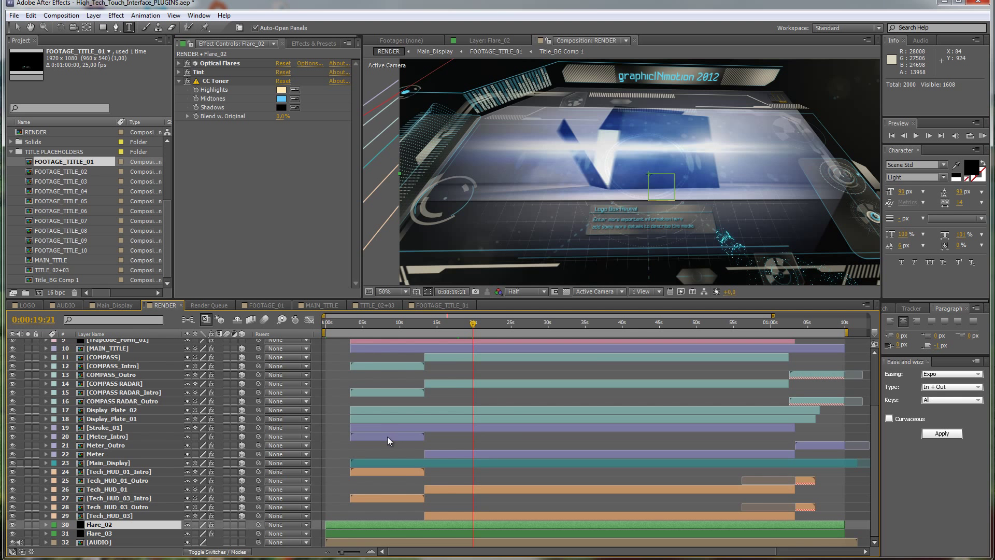
{"action": "scroll", "coordinate": [384, 437], "scroll_direction": "up", "scroll_amount": 4}
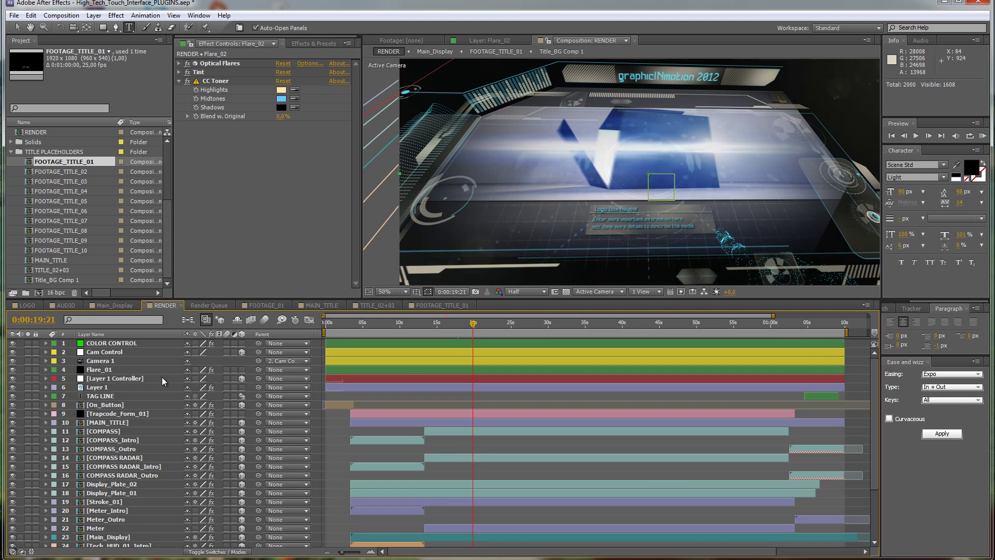
{"action": "left_click", "coordinate": [130, 344]}
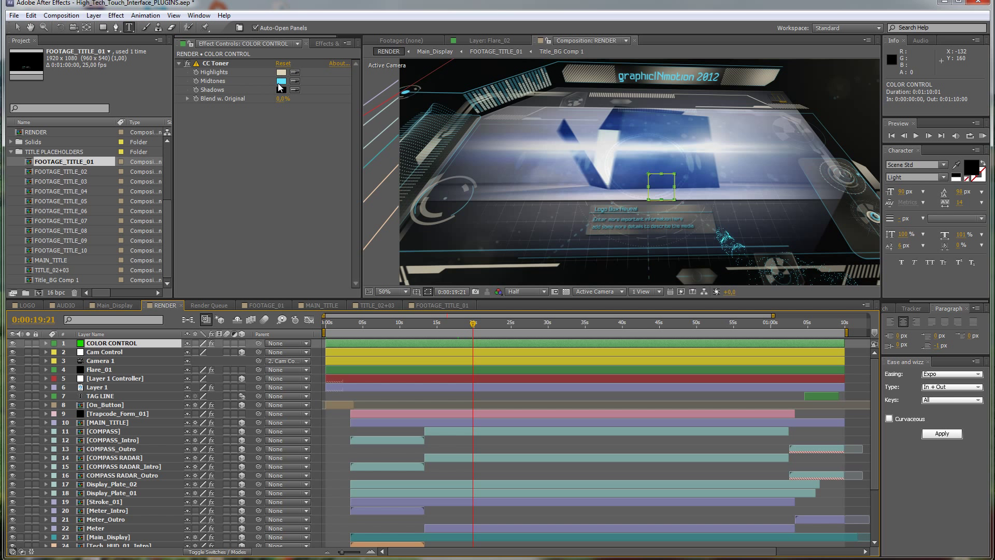
{"action": "key", "text": "v"}
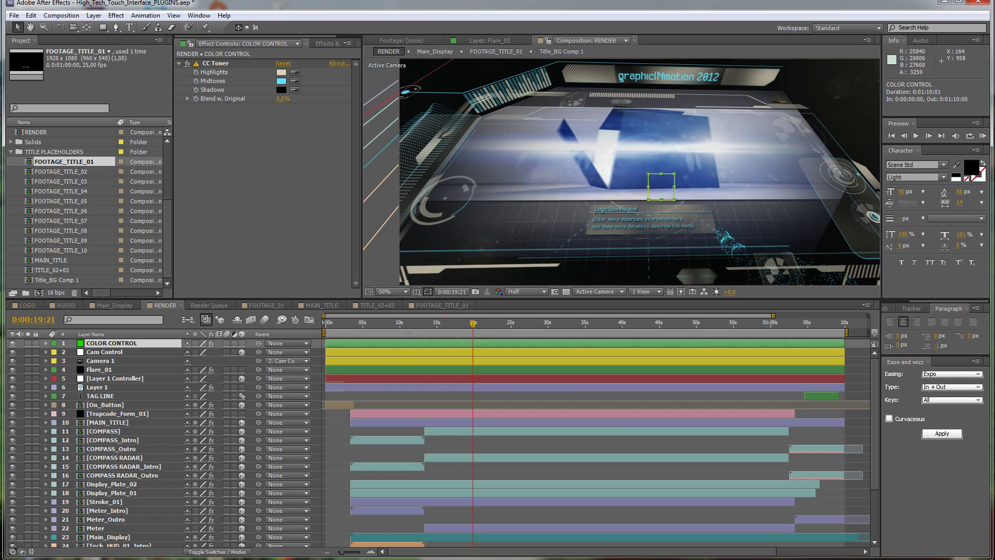
- Set the CC Toner Midtones colour of the COLOR CONTROL layer to mint green 60FDB5
{"action": "left_click", "coordinate": [280, 81]}
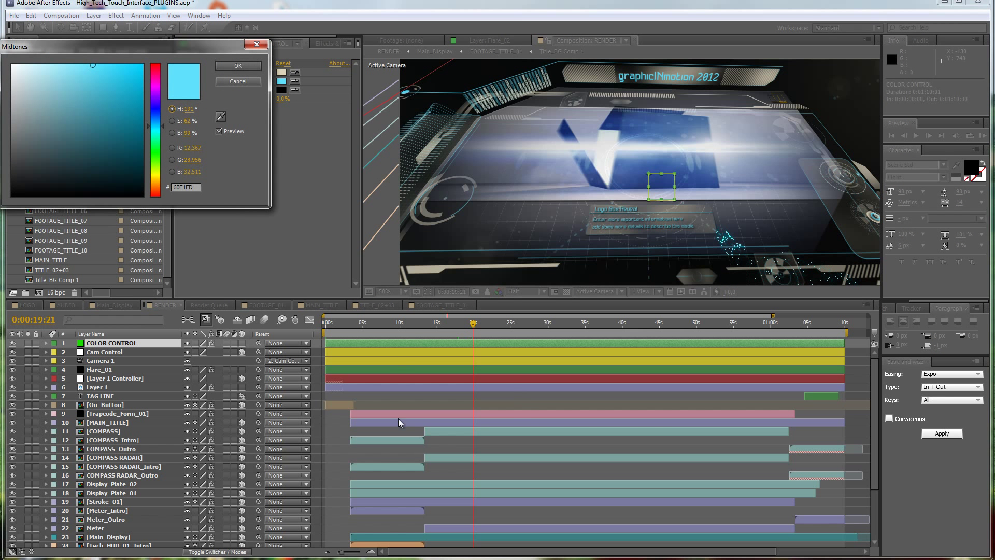
{"action": "left_click", "coordinate": [163, 135]}
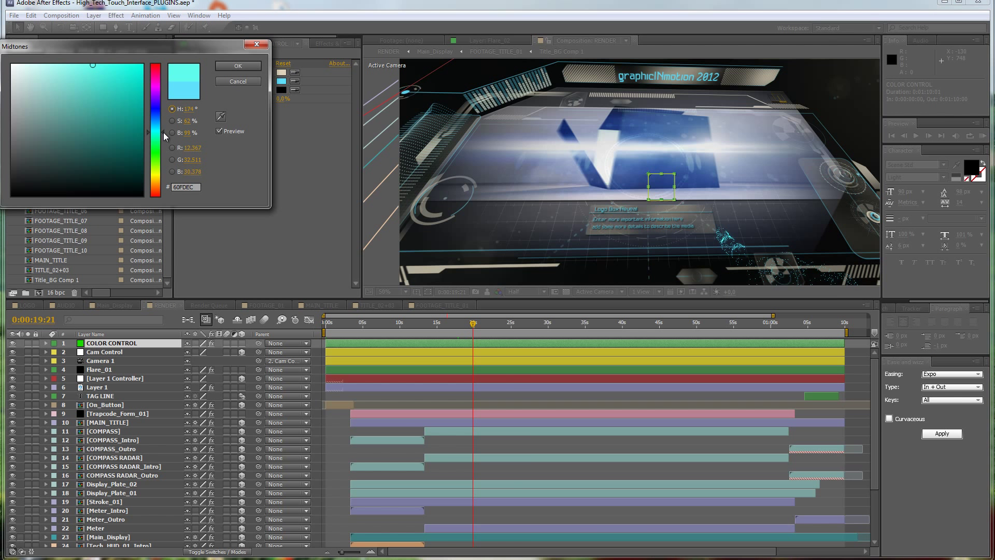
{"action": "left_click_drag", "start_coordinate": [162, 136], "coordinate": [163, 145]}
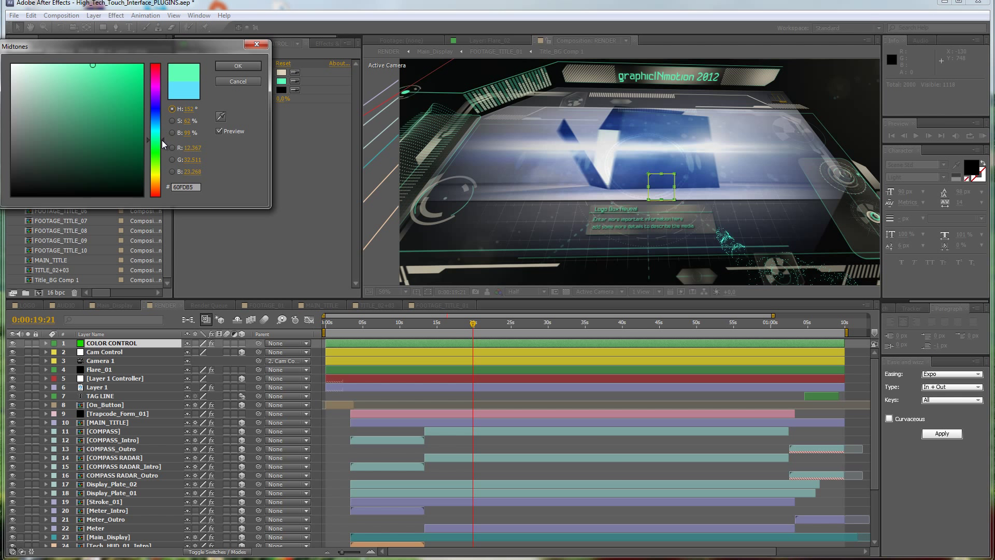
{"action": "left_click", "coordinate": [238, 67]}
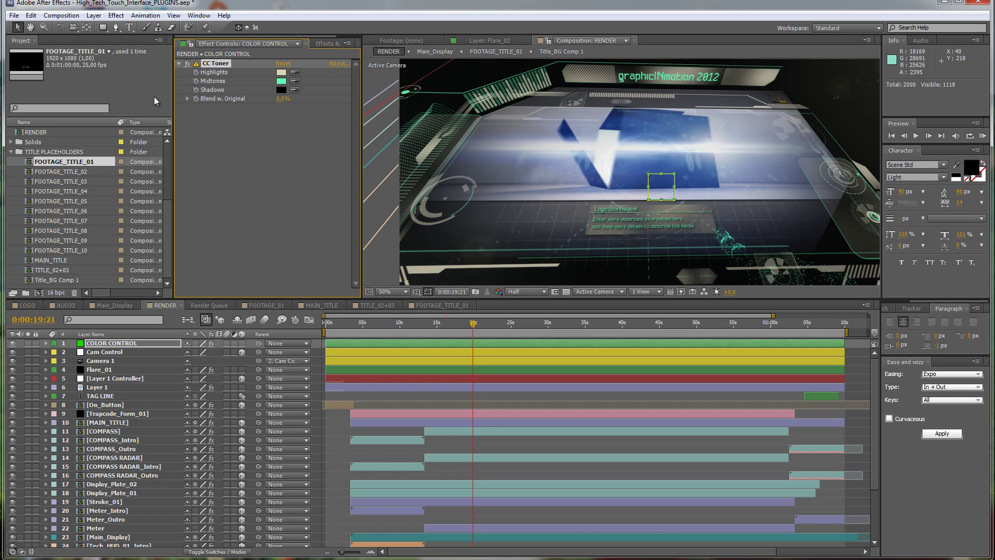
- Set the CC Toner Highlights colour of the COLOR CONTROL layer to pale blue A9B6E0
{"action": "left_click", "coordinate": [281, 72]}
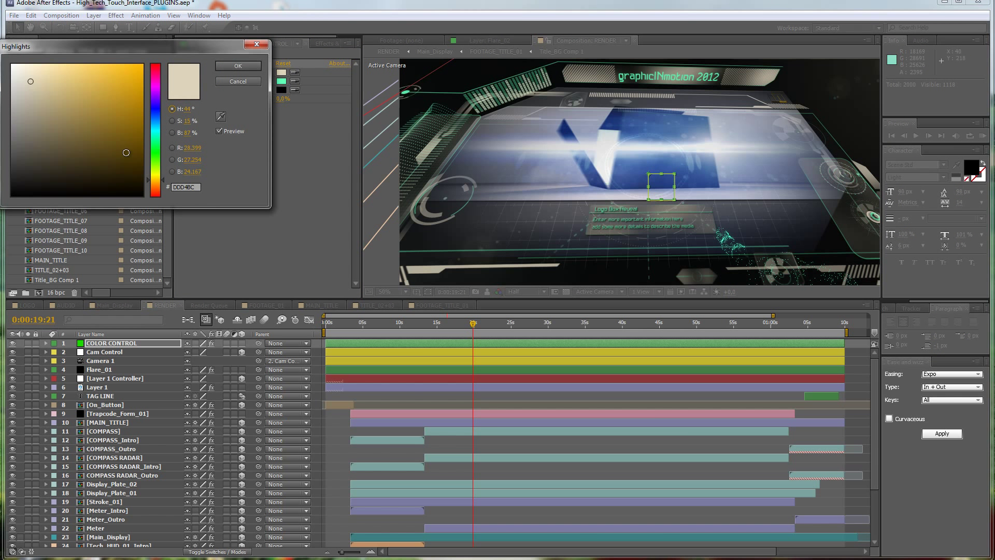
{"action": "left_click_drag", "start_coordinate": [164, 184], "coordinate": [163, 113]}
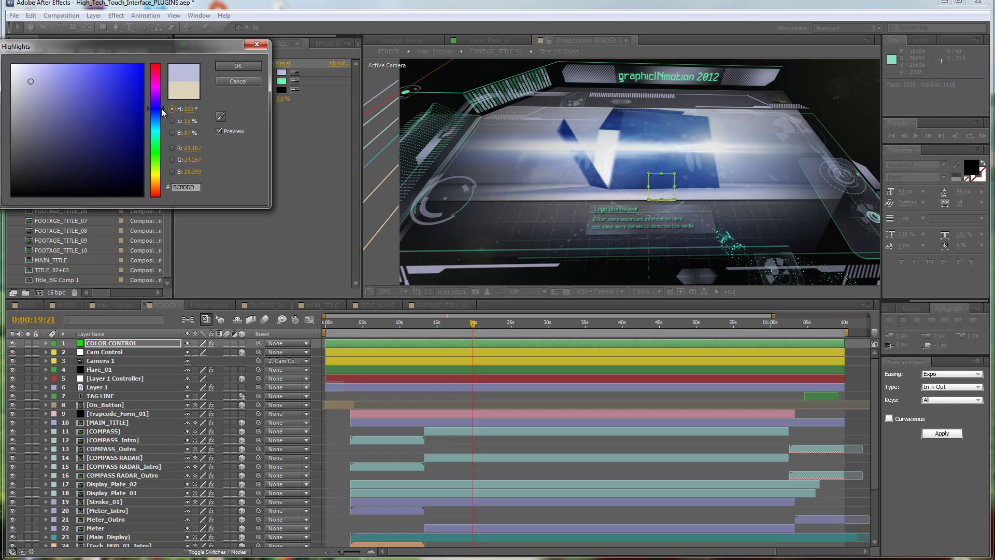
{"action": "left_click_drag", "start_coordinate": [163, 112], "coordinate": [163, 118]}
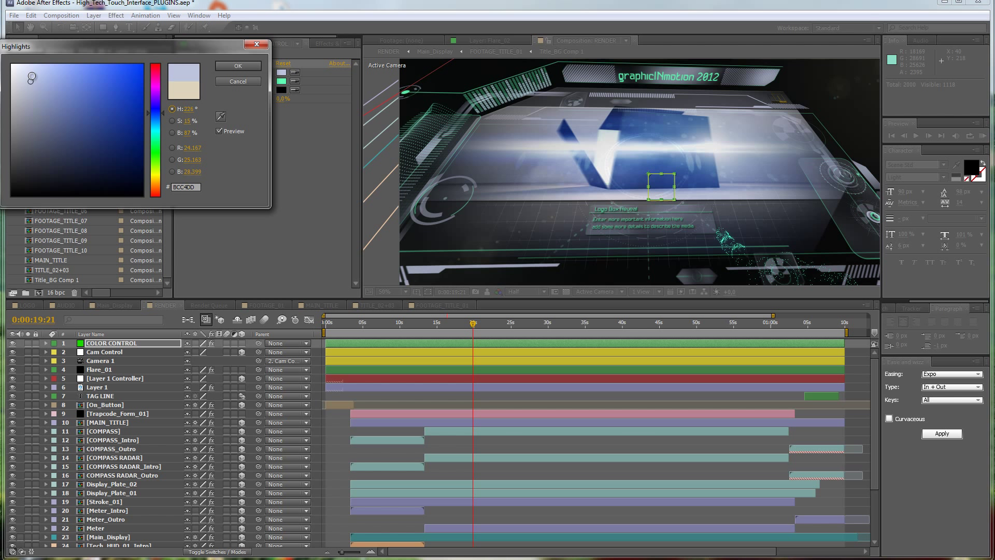
{"action": "left_click_drag", "start_coordinate": [35, 94], "coordinate": [47, 82]}
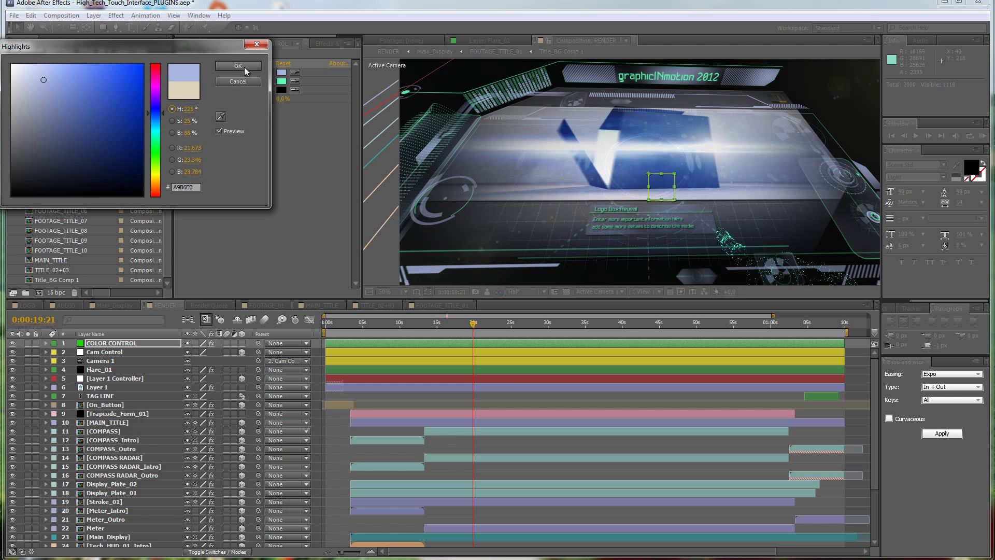
{"action": "left_click", "coordinate": [247, 69]}
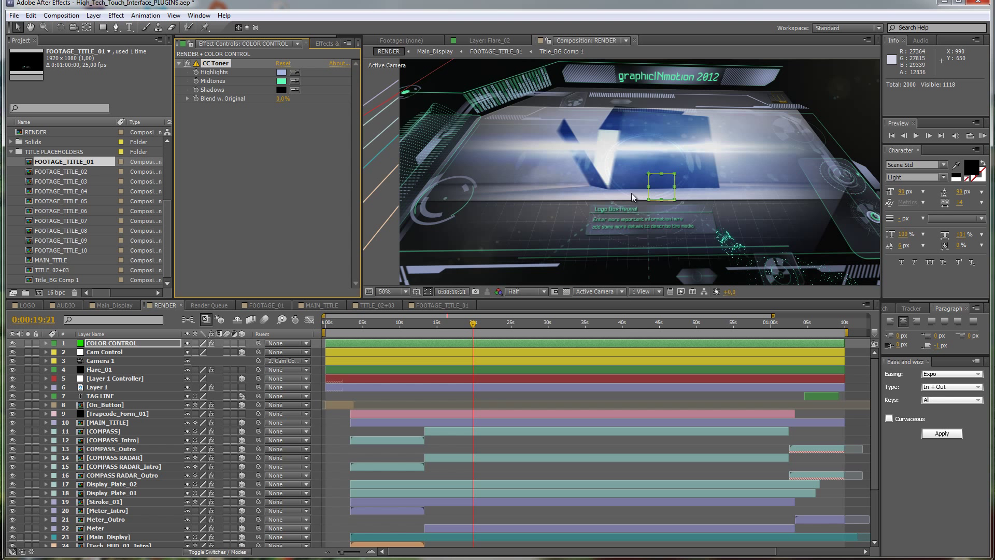
{"action": "left_click", "coordinate": [280, 82]}
{"action": "left_click_drag", "start_coordinate": [160, 184], "coordinate": [156, 215]}
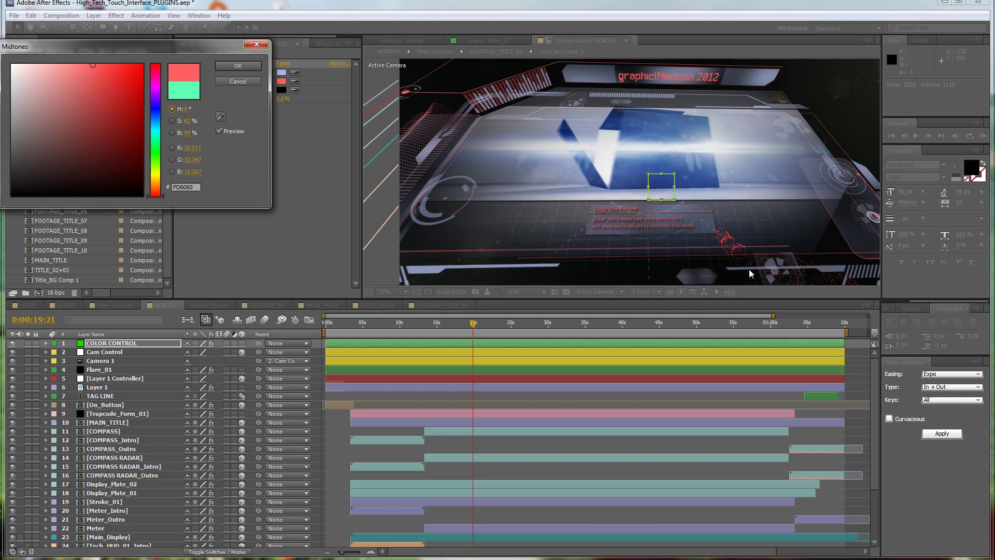
{"action": "left_click", "coordinate": [239, 81]}
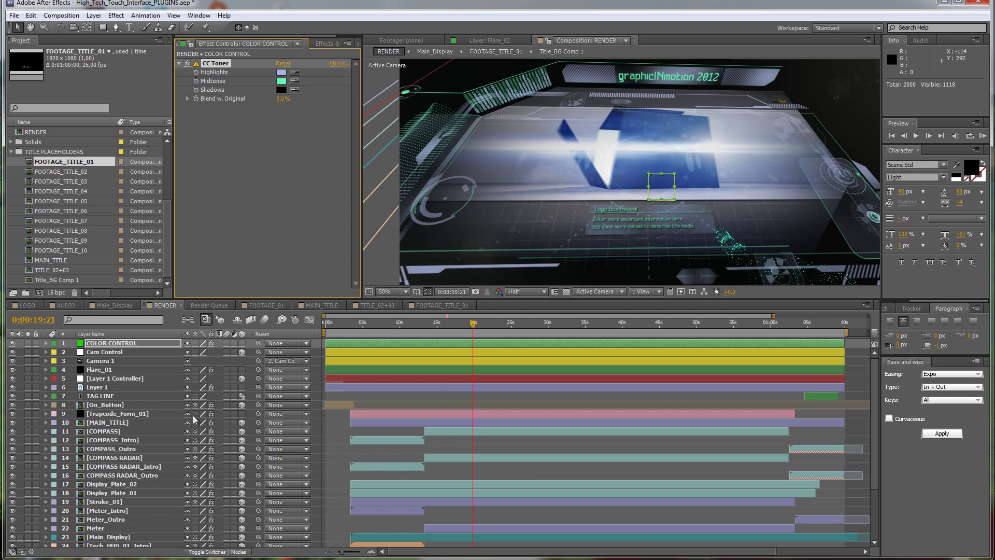
- Set the CC Toner Midtones colour of the Flare_01 layer to turquoise 64FFE7, previewing the flare at 0:00:01:24
{"action": "left_click", "coordinate": [98, 371]}
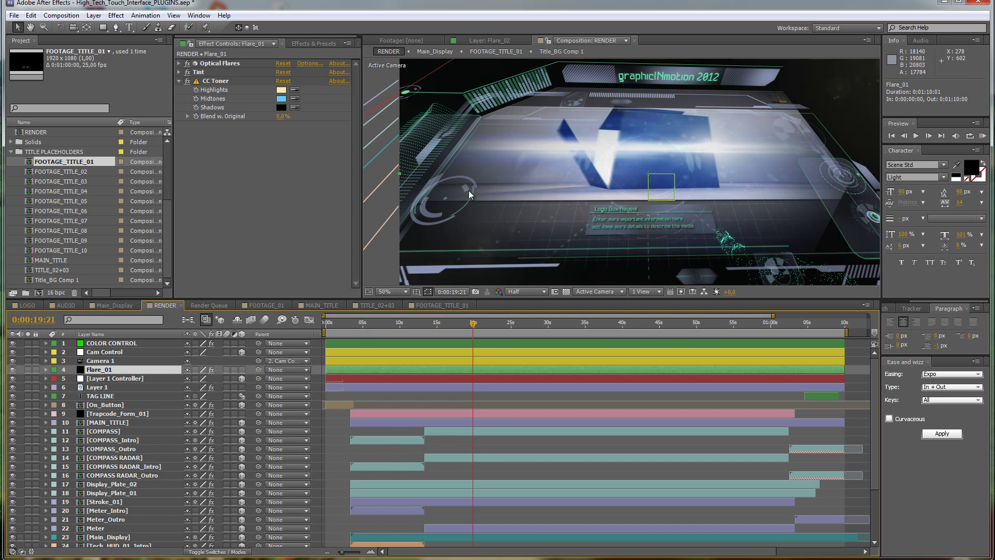
{"action": "key", "text": "comma"}
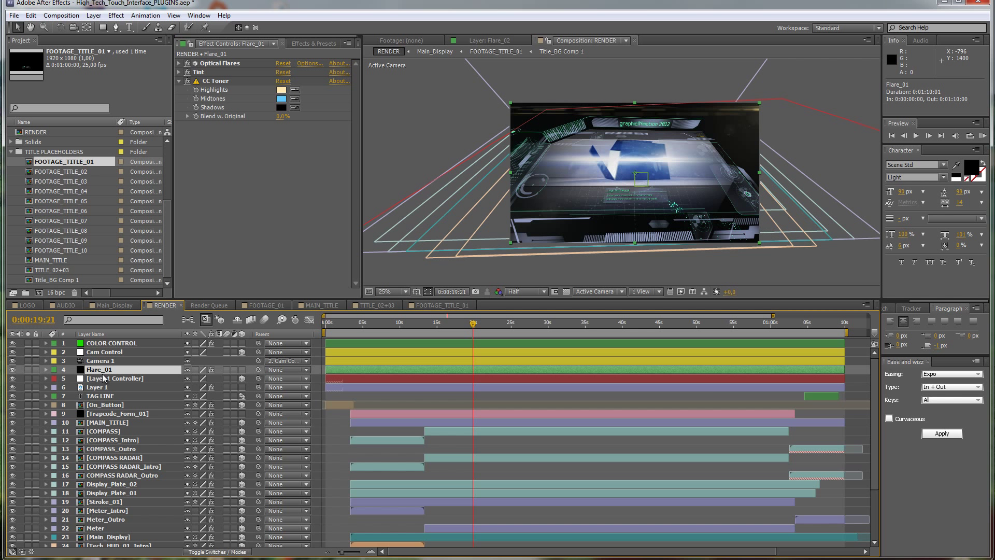
{"action": "left_click_drag", "start_coordinate": [166, 298], "coordinate": [165, 254]}
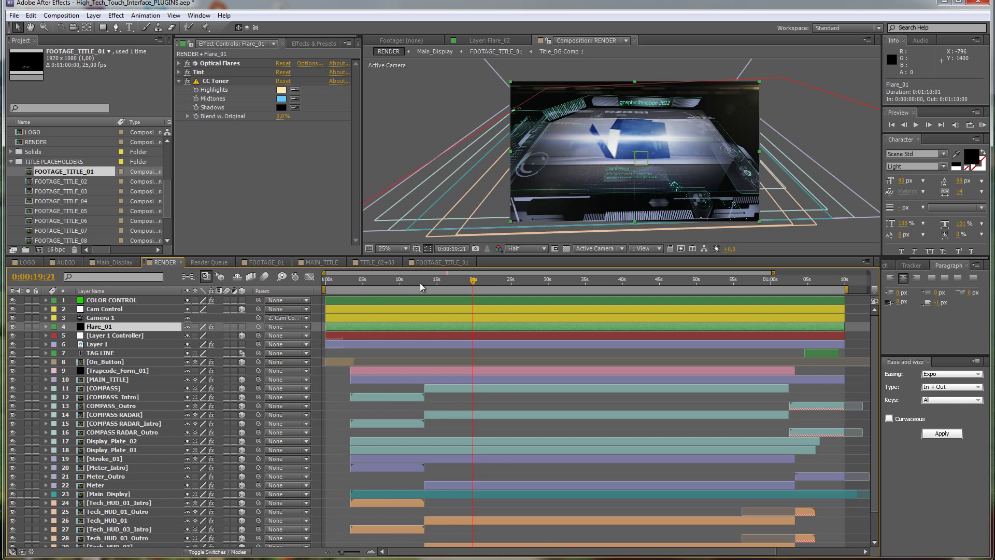
{"action": "left_click_drag", "start_coordinate": [421, 287], "coordinate": [341, 291]}
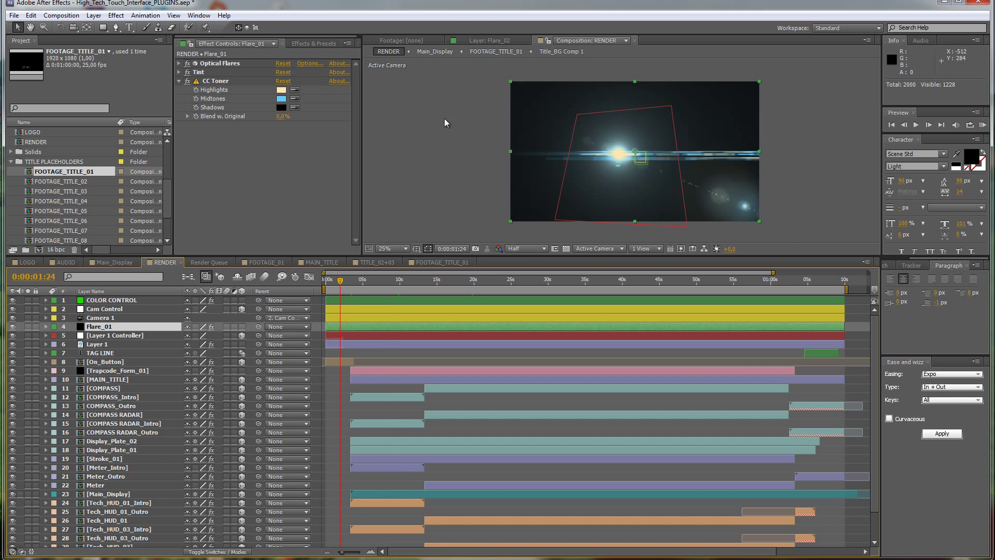
{"action": "key", "text": "period"}
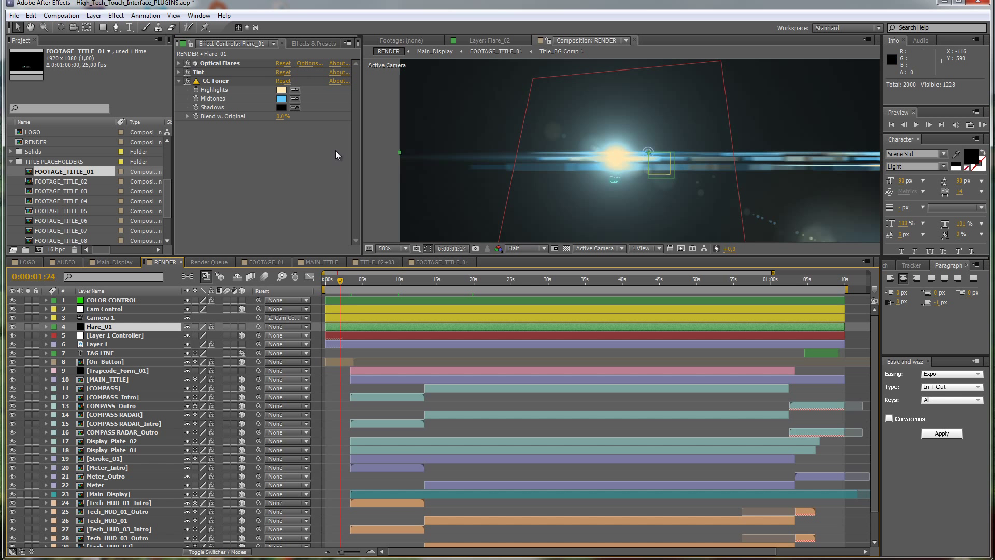
{"action": "left_click", "coordinate": [281, 99]}
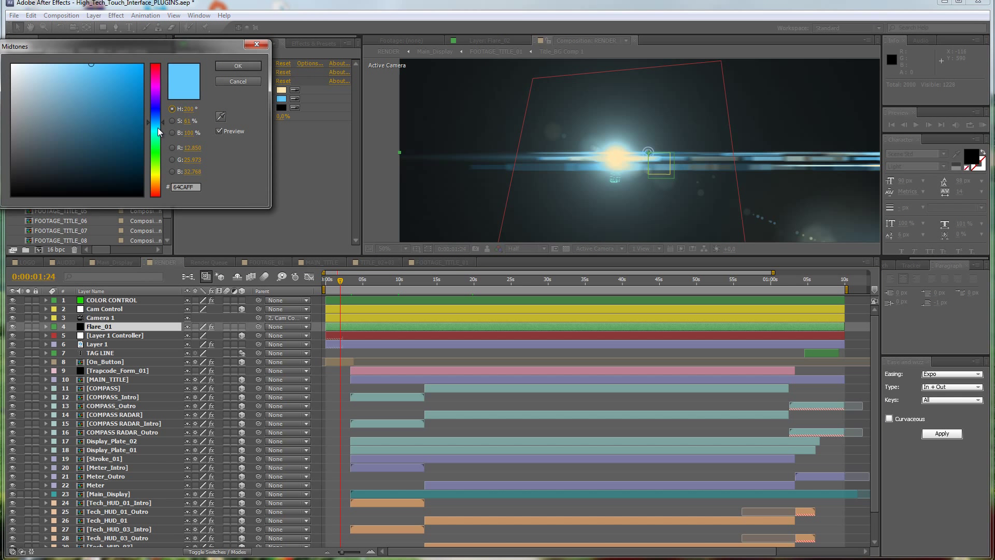
{"action": "left_click", "coordinate": [159, 133]}
{"action": "left_click_drag", "start_coordinate": [160, 135], "coordinate": [159, 137]}
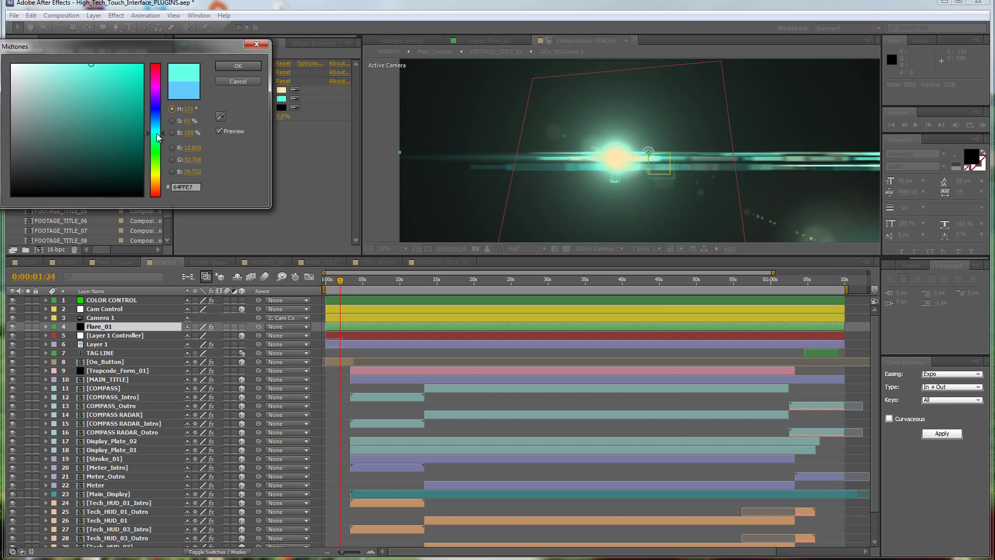
{"action": "left_click", "coordinate": [237, 66]}
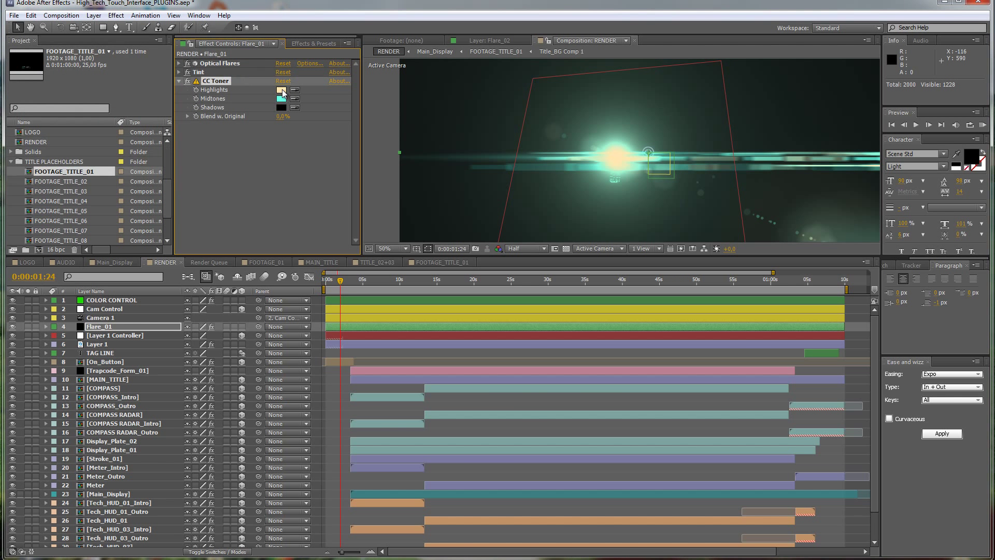
- Set the CC Toner Highlights colour of the Flare_01 layer to saturated green 3AFB90
{"action": "left_click", "coordinate": [282, 90]}
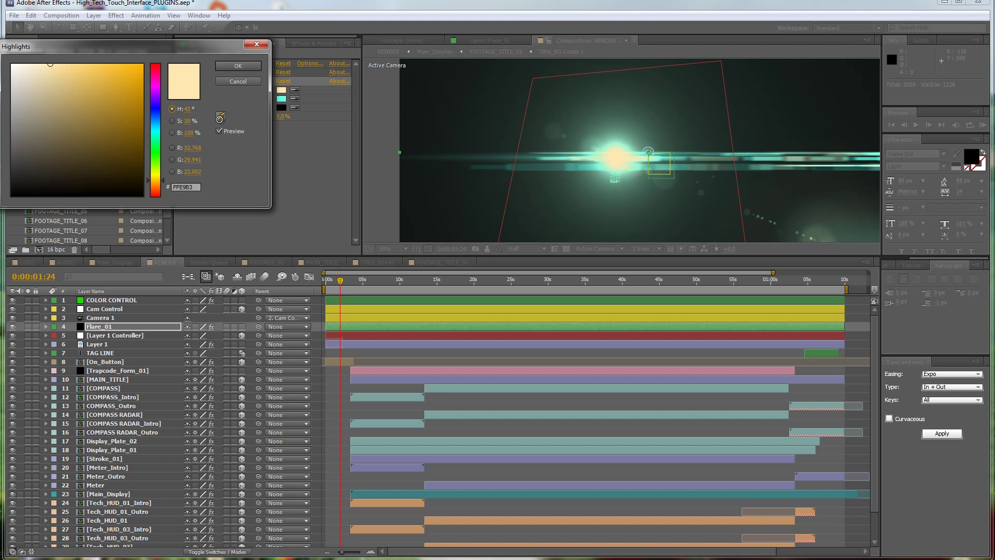
{"action": "mouse_move", "coordinate": [157, 143]}
{"action": "left_mouse_down"}
{"action": "mouse_move", "coordinate": [159, 133]}
{"action": "mouse_move", "coordinate": [159, 146]}
{"action": "left_mouse_up"}
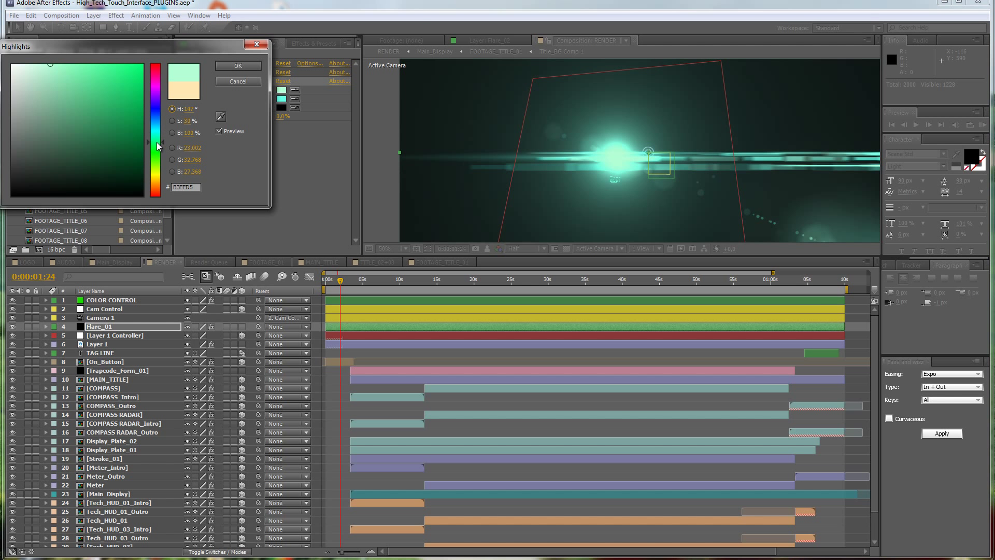
{"action": "mouse_move", "coordinate": [97, 132]}
{"action": "left_mouse_down"}
{"action": "mouse_move", "coordinate": [89, 71]}
{"action": "mouse_move", "coordinate": [135, 80]}
{"action": "mouse_move", "coordinate": [113, 66]}
{"action": "left_mouse_up"}
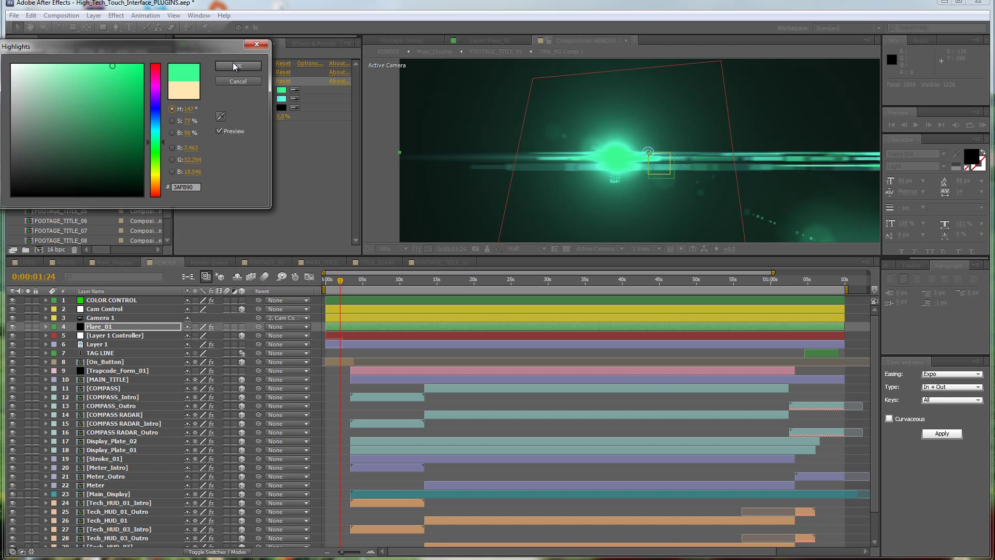
{"action": "left_click", "coordinate": [237, 67]}
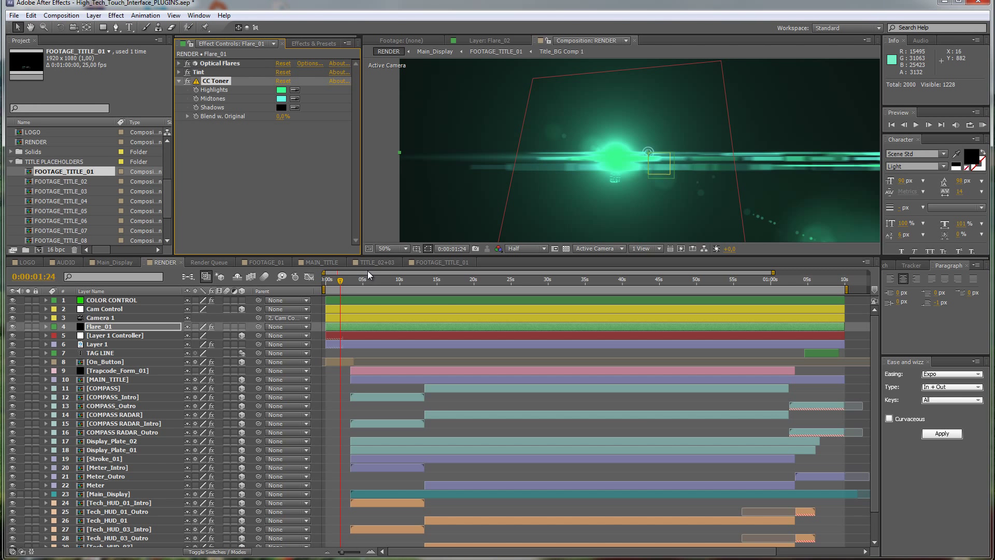
- Go to 0:00:04:21 and set the CC Toner Midtones colour of the Flare_02 layer to green 64FFC3
{"action": "left_click_drag", "start_coordinate": [353, 290], "coordinate": [363, 284]}
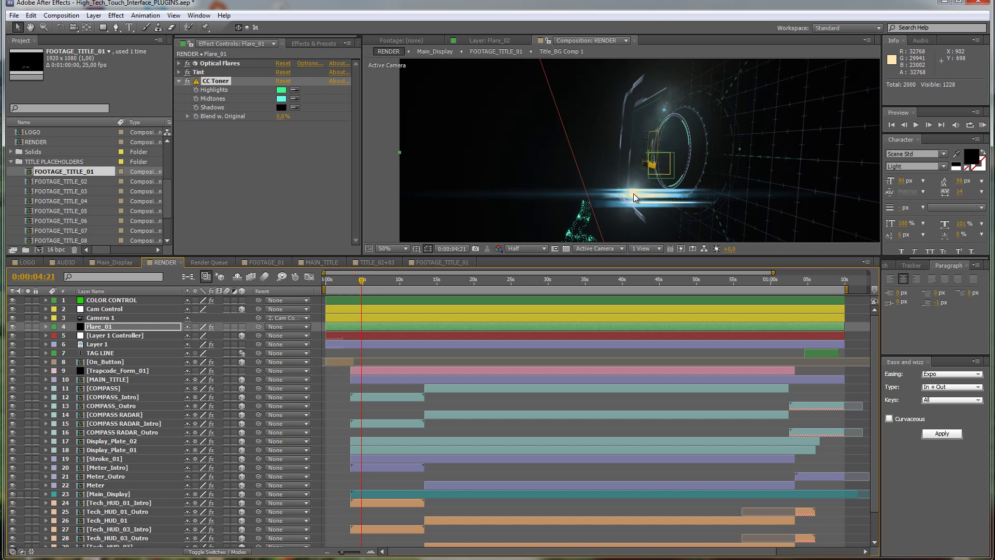
{"action": "scroll", "coordinate": [115, 419], "scroll_direction": "down", "scroll_amount": 1}
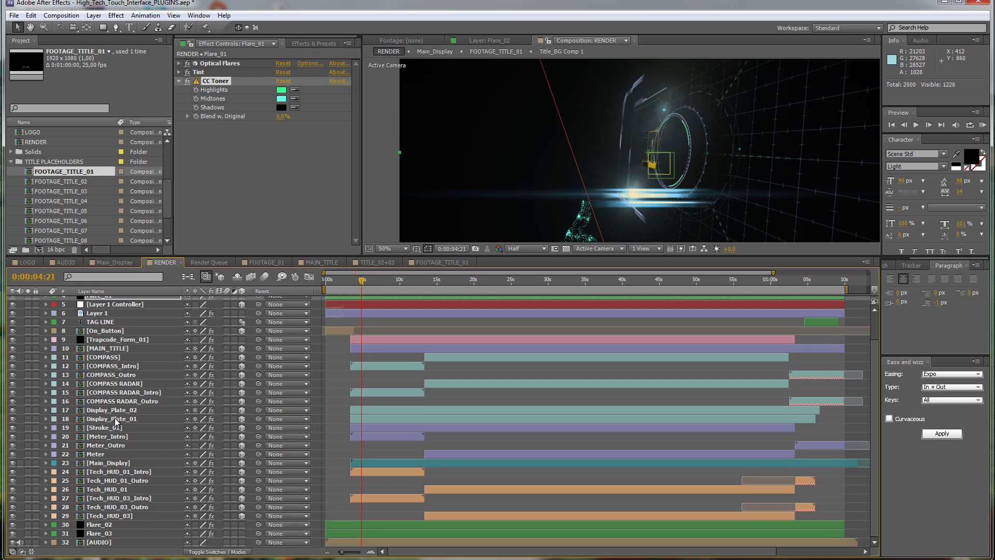
{"action": "left_click", "coordinate": [101, 525]}
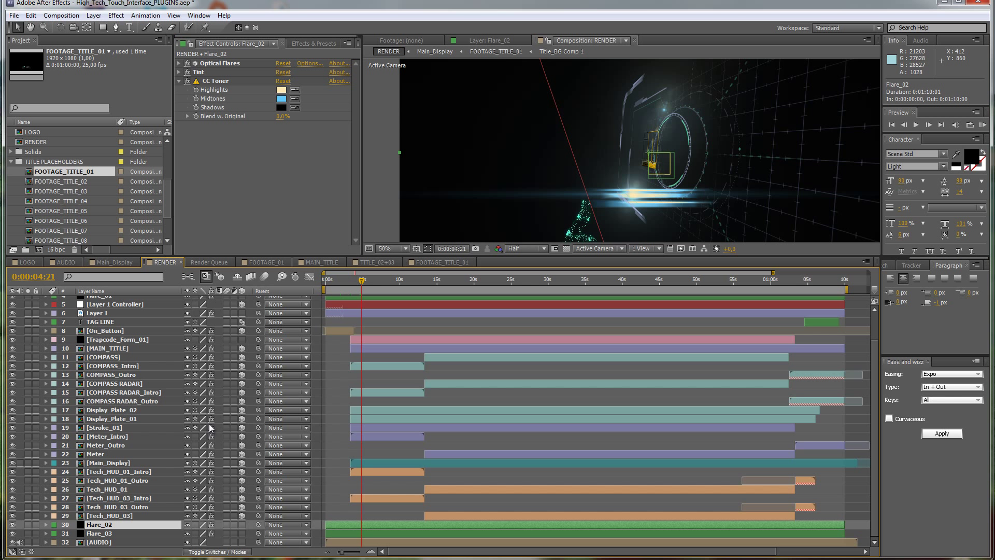
{"action": "scroll", "coordinate": [201, 441], "scroll_direction": "up", "scroll_amount": 2}
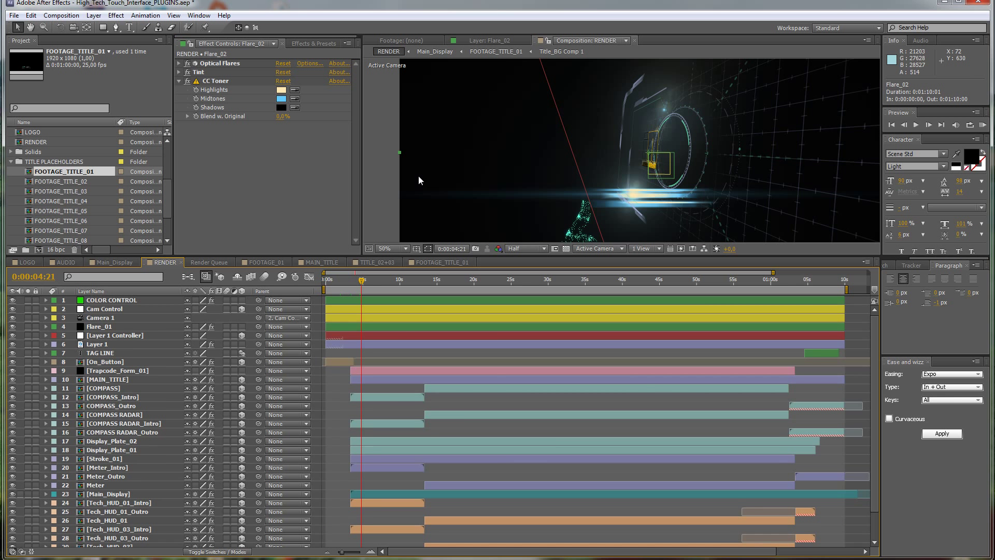
{"action": "left_click", "coordinate": [281, 99]}
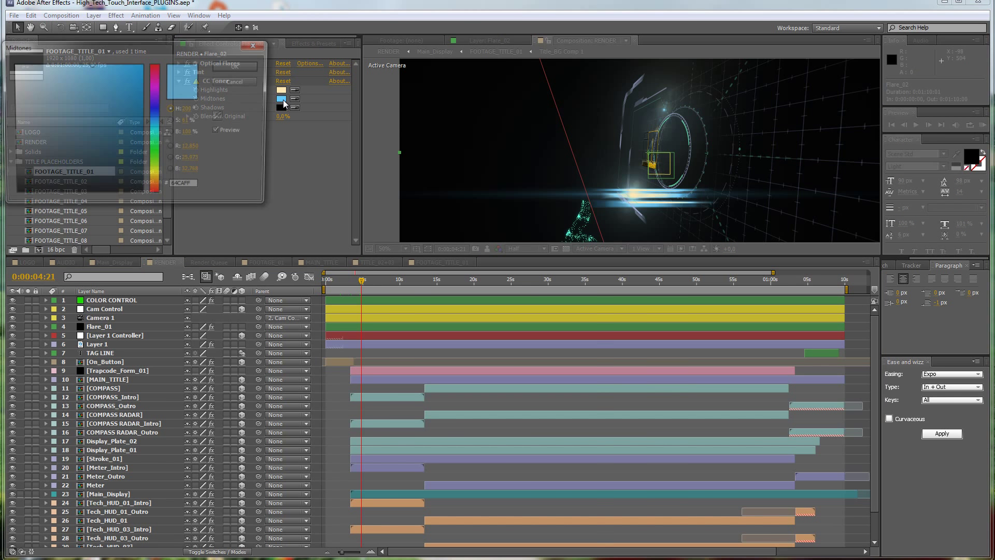
{"action": "left_click_drag", "start_coordinate": [162, 127], "coordinate": [161, 137]}
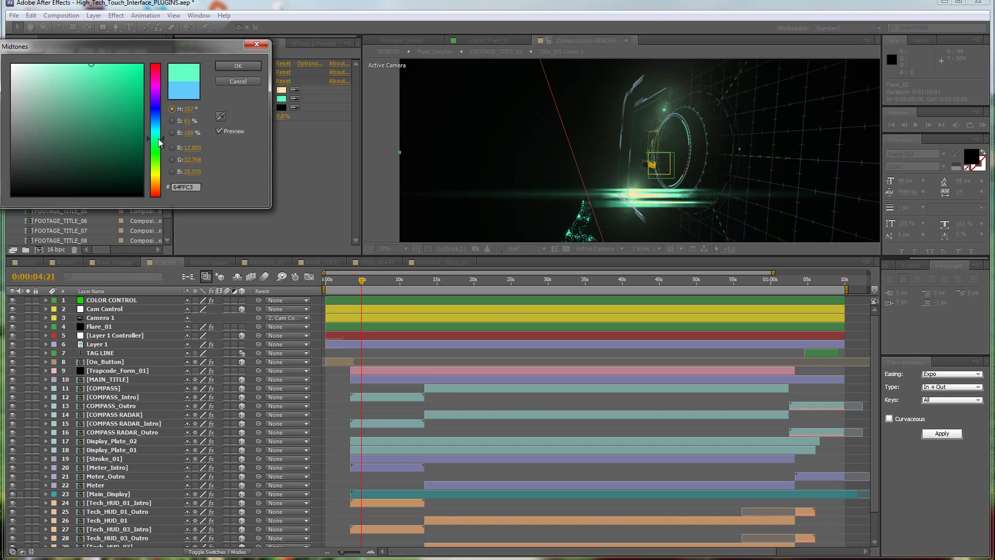
{"action": "left_click", "coordinate": [238, 65]}
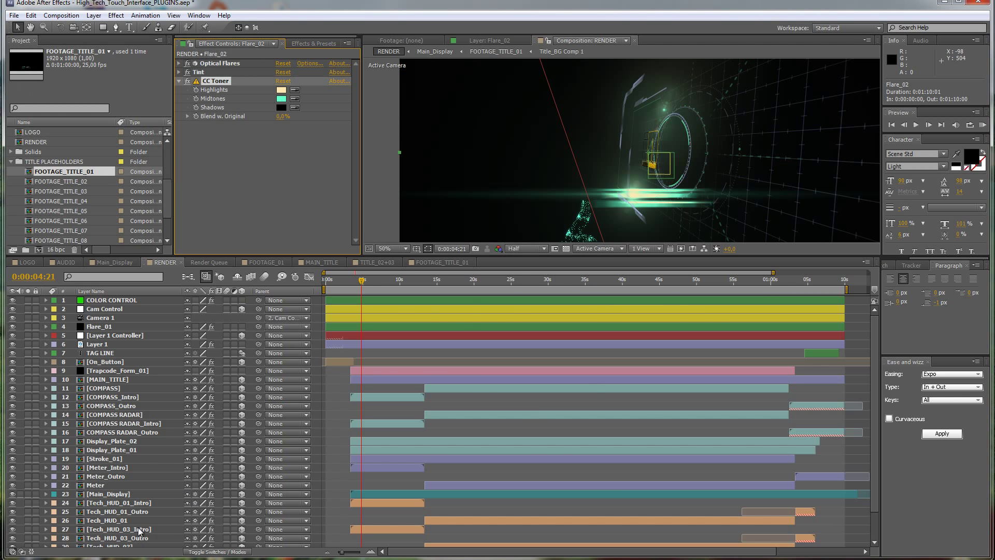
- Go to 0:00:13:19 and set the CC Toner Midtones colour of the Flare_03 layer to light violet
{"action": "scroll", "coordinate": [153, 515], "scroll_direction": "down", "scroll_amount": 2}
{"action": "scroll", "coordinate": [154, 516], "scroll_direction": "down", "scroll_amount": 1}
{"action": "left_click", "coordinate": [110, 535]}
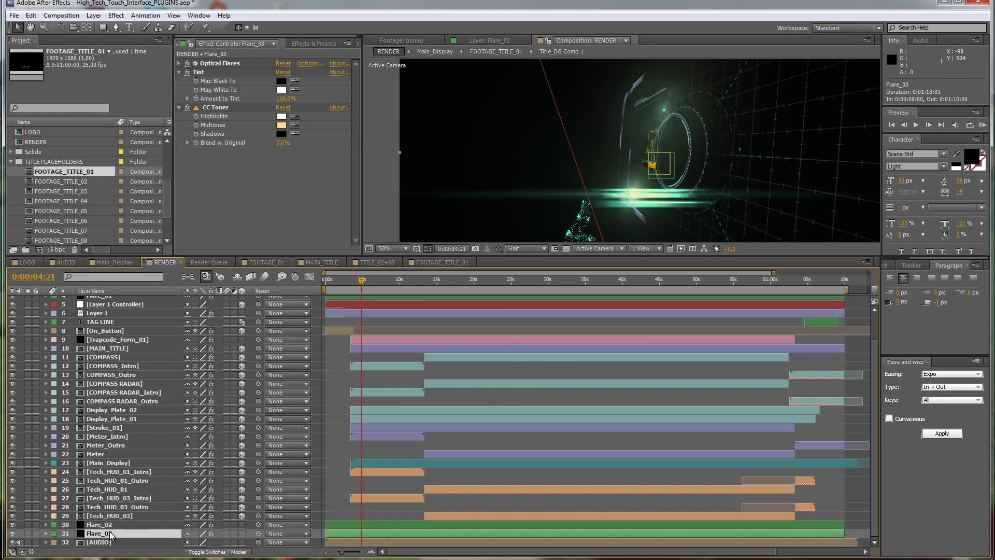
{"action": "left_click", "coordinate": [412, 283]}
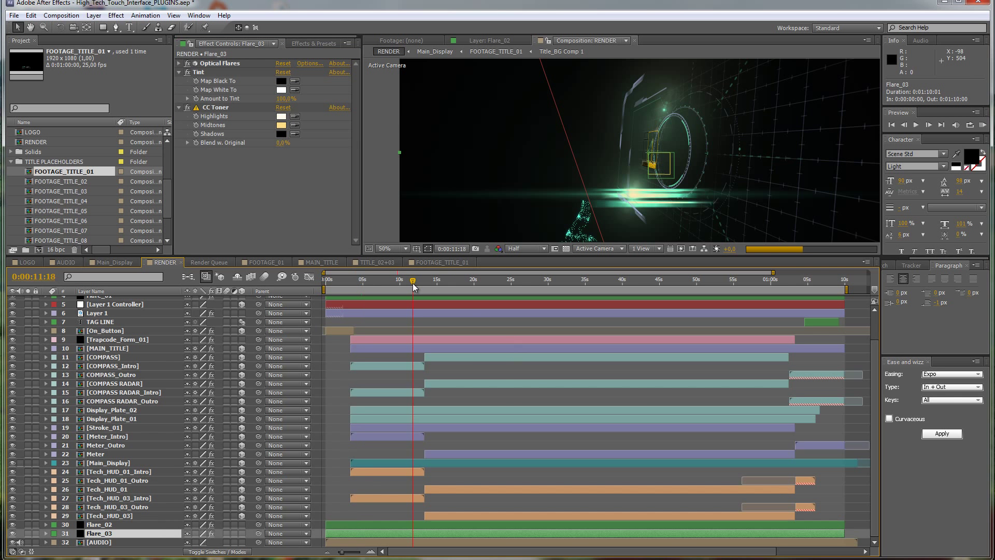
{"action": "left_click", "coordinate": [428, 283]}
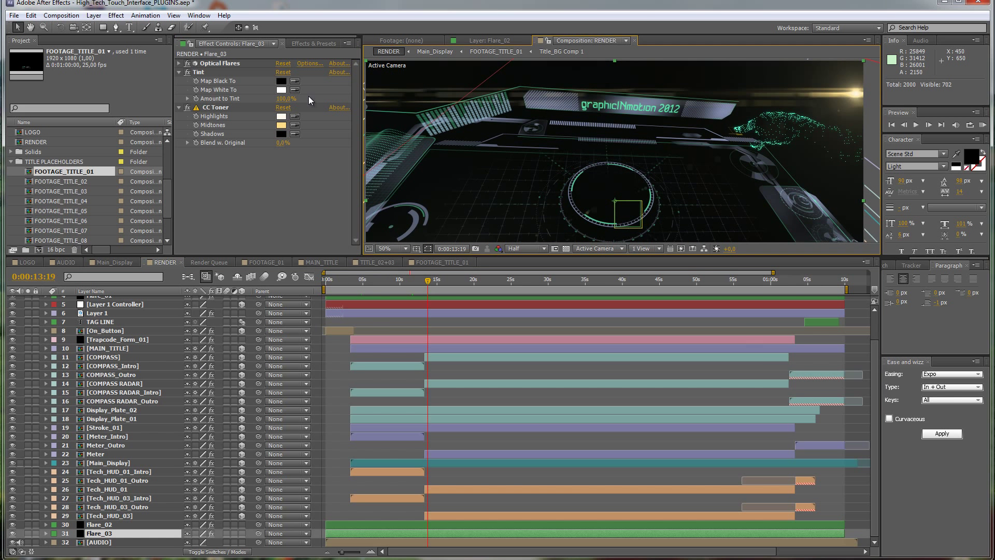
{"action": "left_click", "coordinate": [282, 125]}
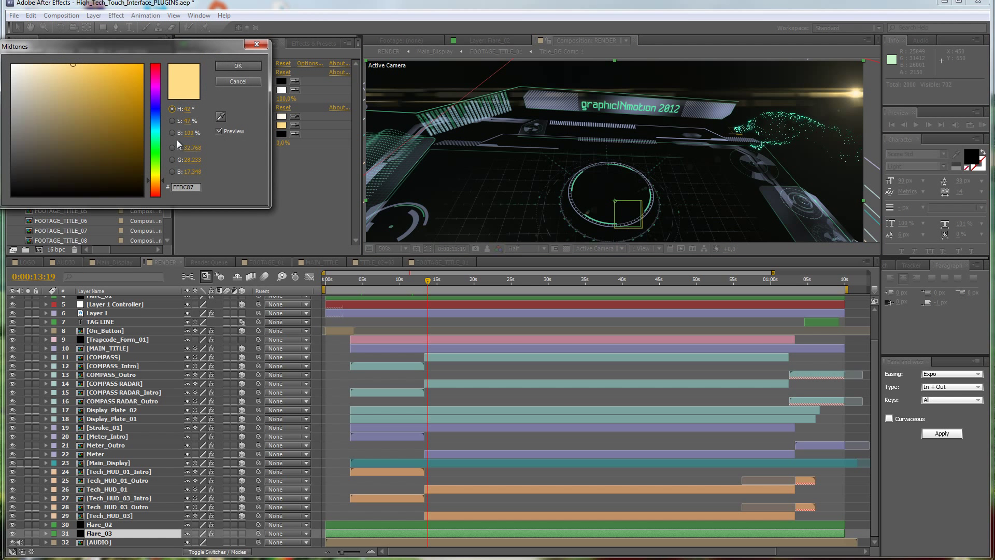
{"action": "left_click", "coordinate": [158, 103]}
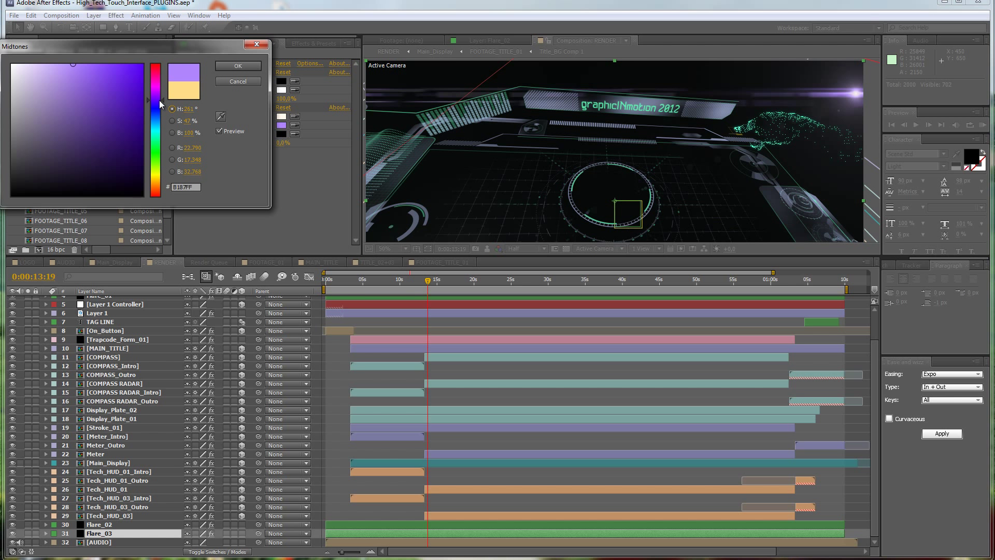
{"action": "left_click_drag", "start_coordinate": [160, 101], "coordinate": [159, 101]}
{"action": "left_click", "coordinate": [234, 69]}
- Inspect the recoloured flare and touch interface in the RENDER composition, both as a full frame and in close-up
{"action": "key", "text": "comma"}
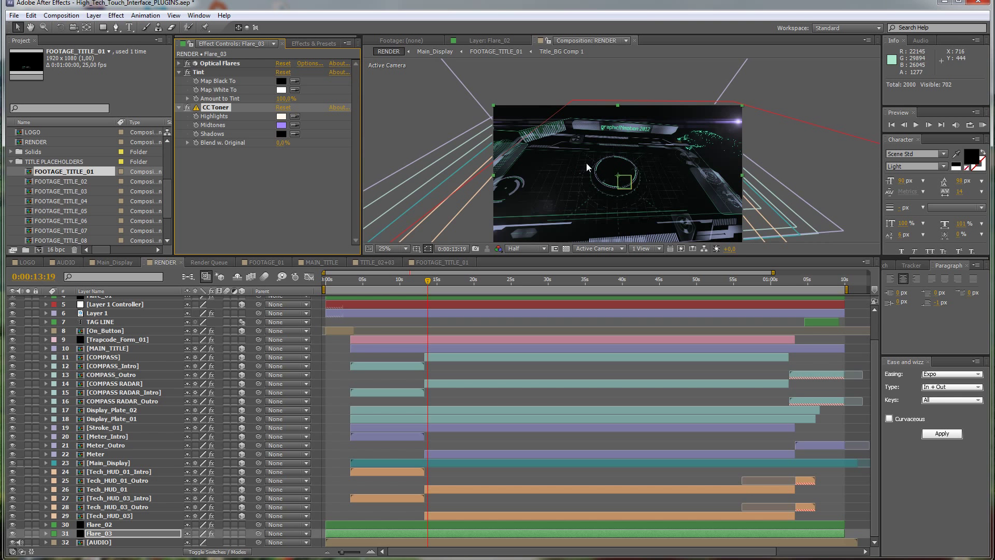
{"action": "key", "text": "period"}
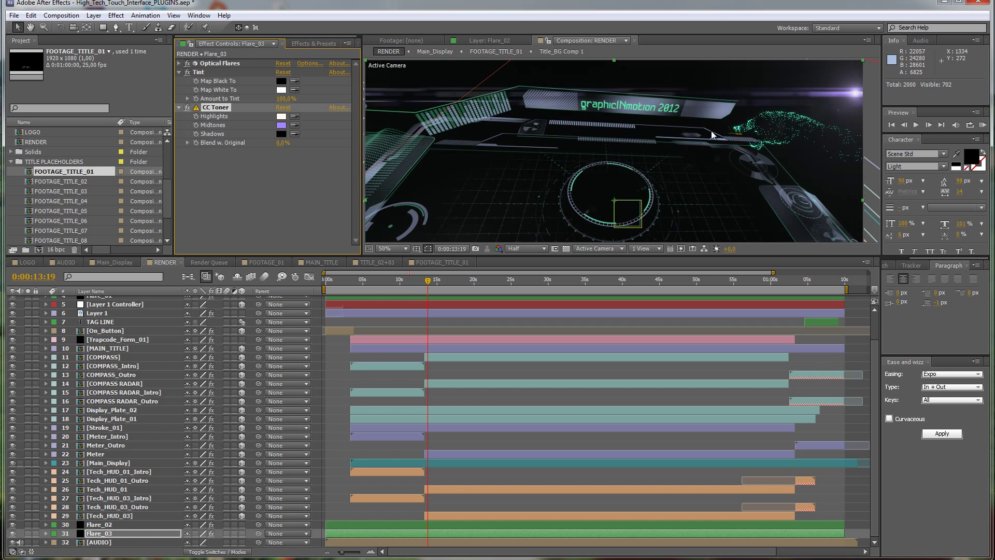
{"action": "key", "text": "comma"}
{"action": "key", "text": "period"}
{"action": "key", "text": "h"}
{"action": "left_click_drag", "start_coordinate": [606, 173], "coordinate": [617, 132]}
{"action": "key", "text": "v"}
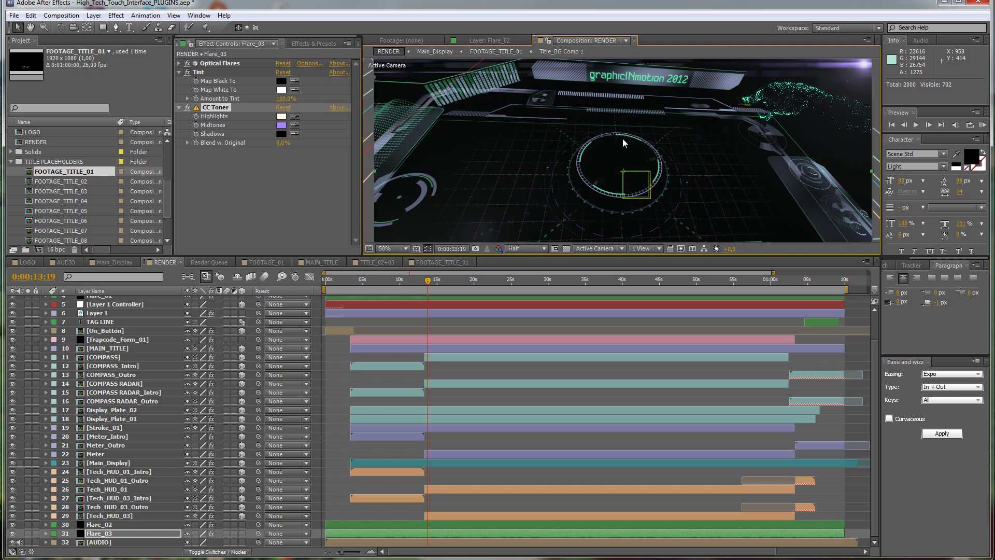
{"action": "key", "text": "comma"}
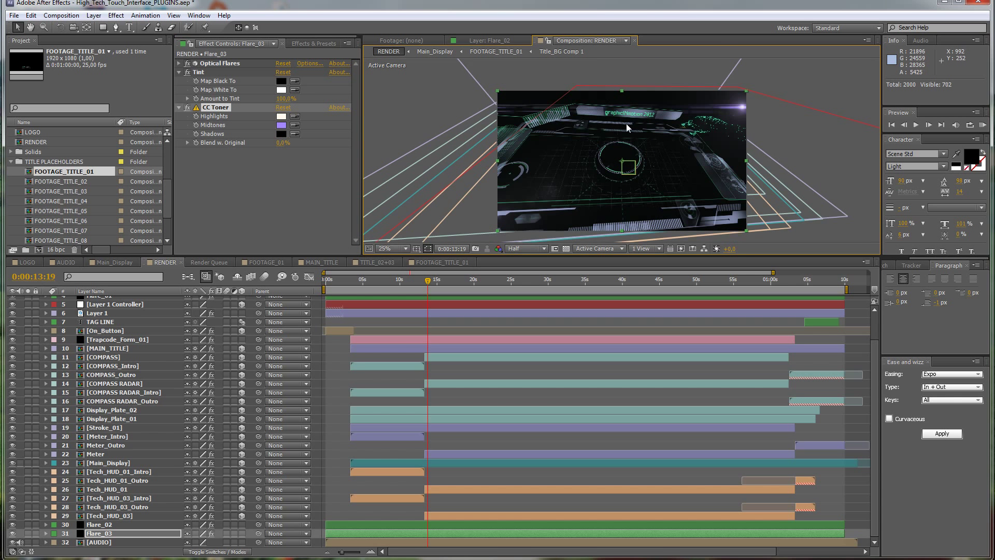
{"action": "key", "text": "period"}
- Collapse the TITLE PLACEHOLDERS folder in the project, then expand and select the Circular Hud Elements folder
{"action": "scroll", "coordinate": [259, 363], "scroll_direction": "up", "scroll_amount": 2}
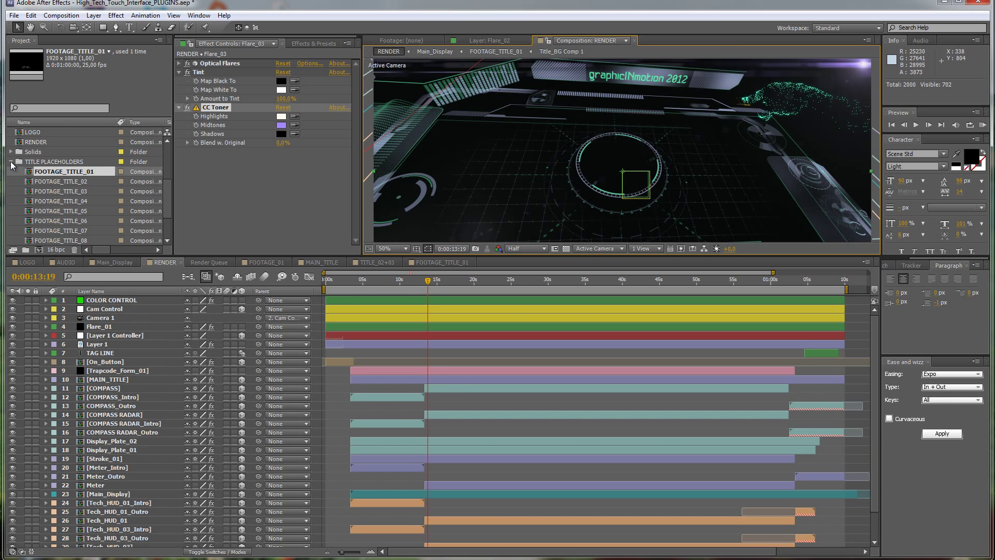
{"action": "left_click", "coordinate": [11, 162]}
{"action": "scroll", "coordinate": [13, 156], "scroll_direction": "up", "scroll_amount": 3}
{"action": "left_click", "coordinate": [12, 142]}
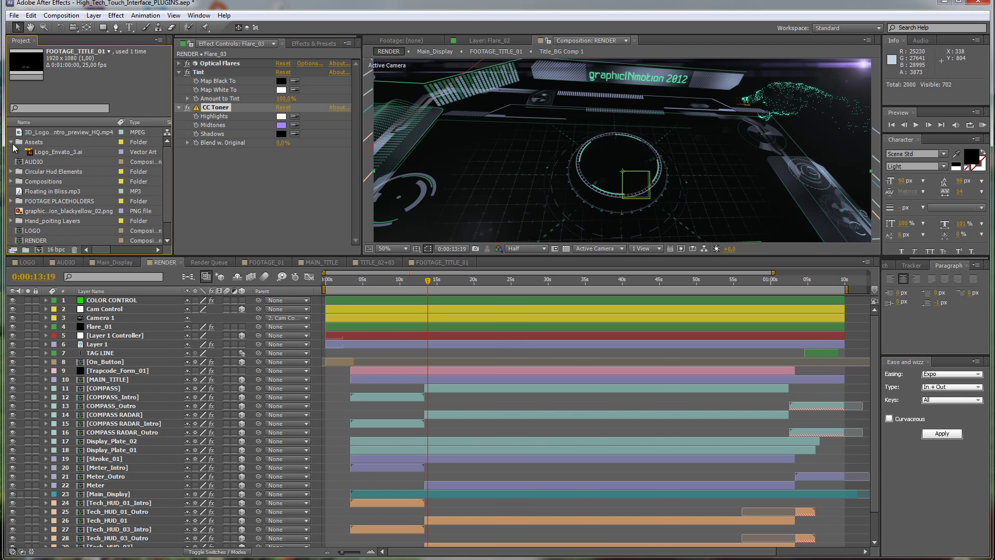
{"action": "left_click", "coordinate": [12, 143]}
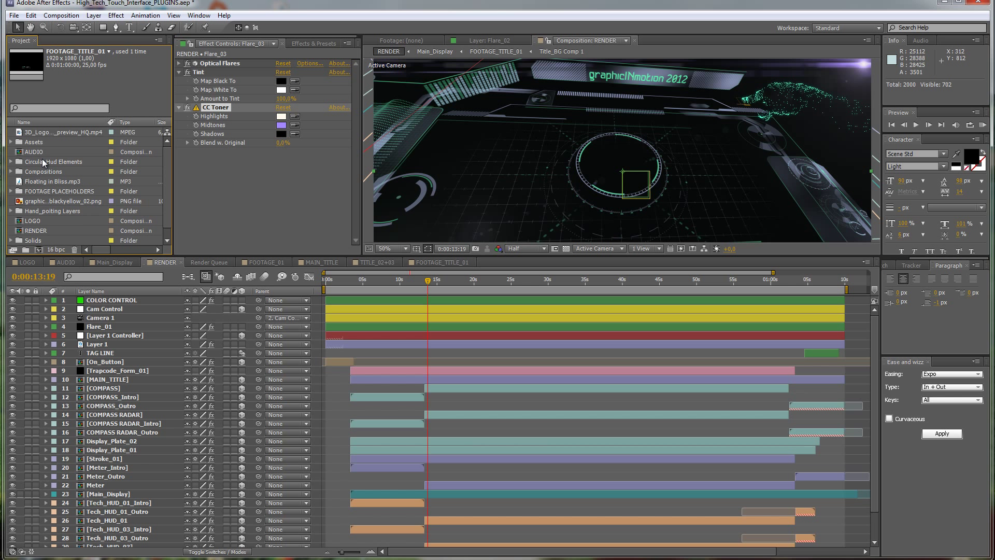
{"action": "left_click", "coordinate": [11, 162]}
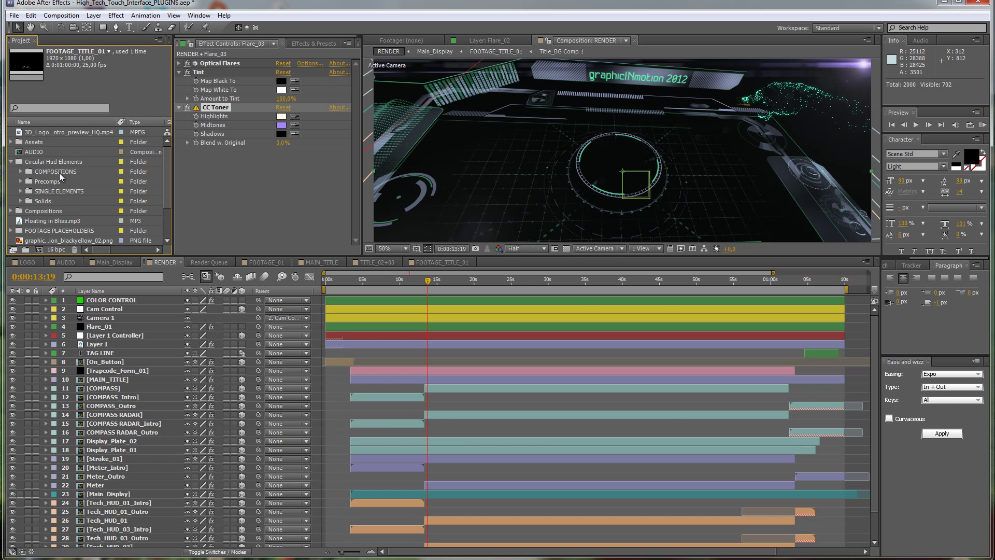
{"action": "left_click", "coordinate": [35, 161]}
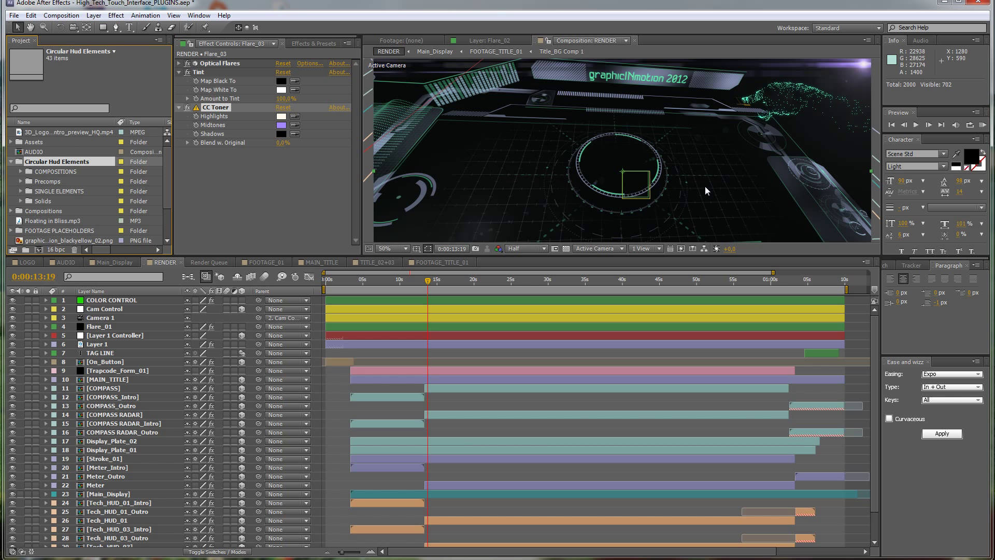
- Create a new 1920 x 1080 composition at 25 frames per second with a duration of 0:00:10:00
{"action": "left_click", "coordinate": [62, 15]}
{"action": "left_click", "coordinate": [57, 27]}
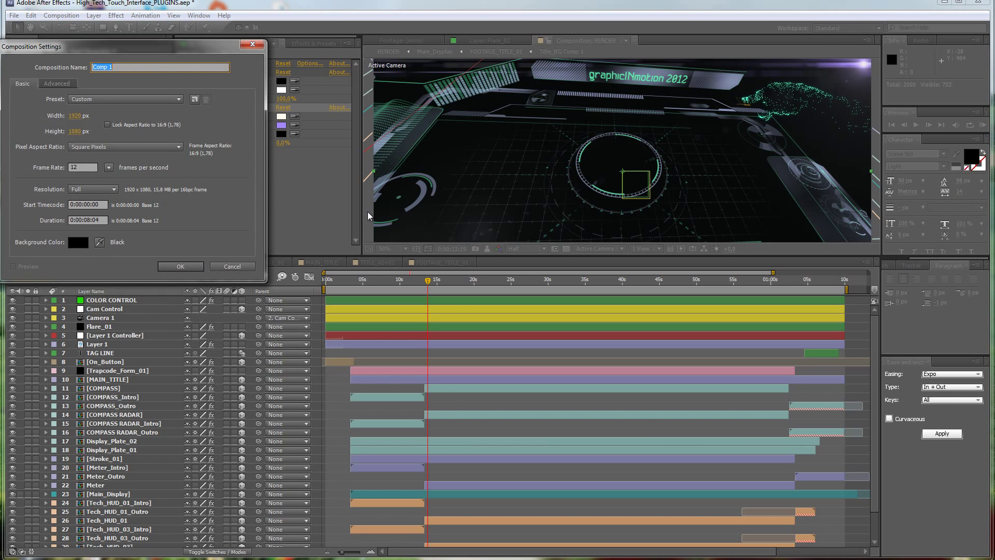
{"action": "left_click", "coordinate": [84, 167]}
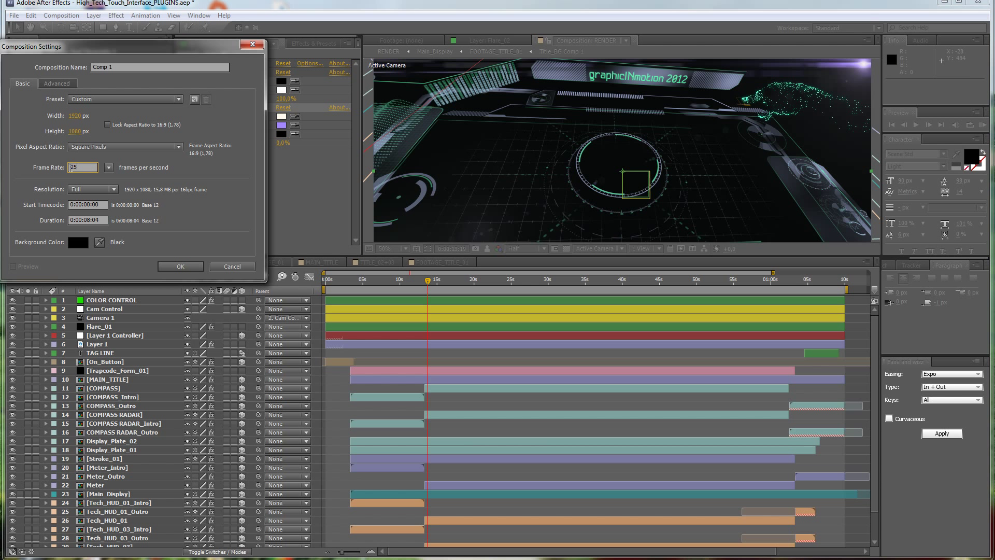
{"action": "type", "text": "25"}
{"action": "left_click", "coordinate": [99, 220]}
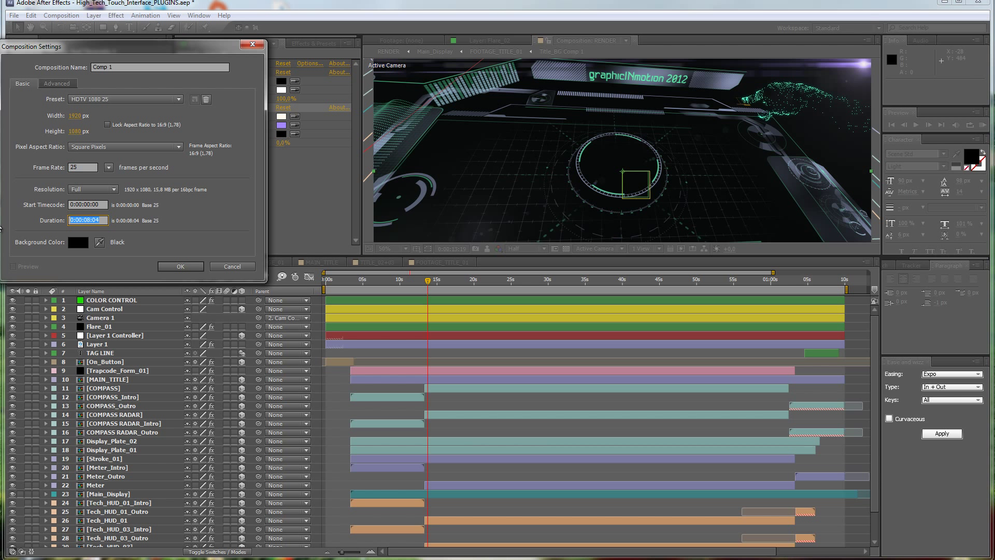
{"action": "type", "text": "1000"}
{"action": "left_click", "coordinate": [192, 266]}
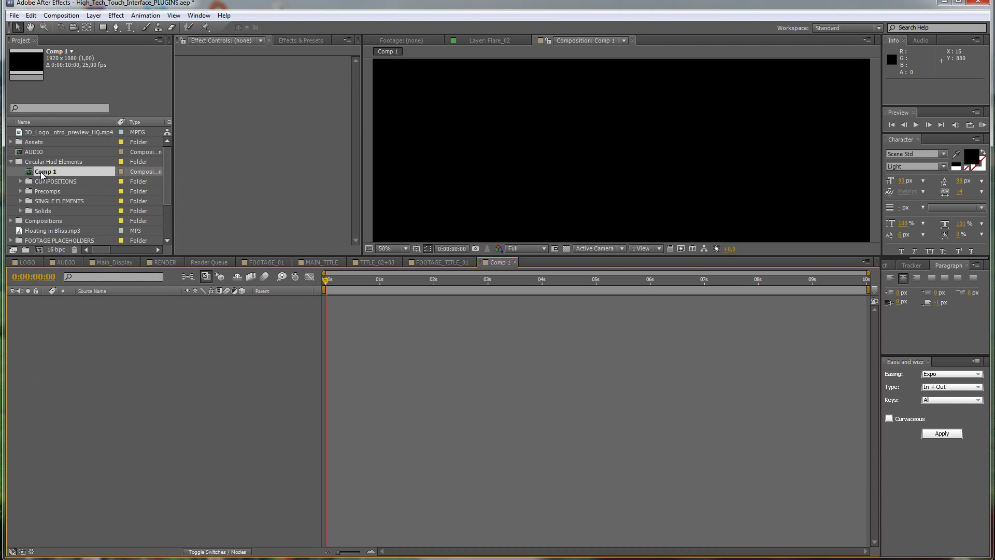
- Rename the new composition in the Circular Hud Elements folder as HUD Elemets
{"action": "left_click", "coordinate": [42, 172]}
{"action": "key", "text": "Return"}
{"action": "type", "text": "HUD Elemets"}
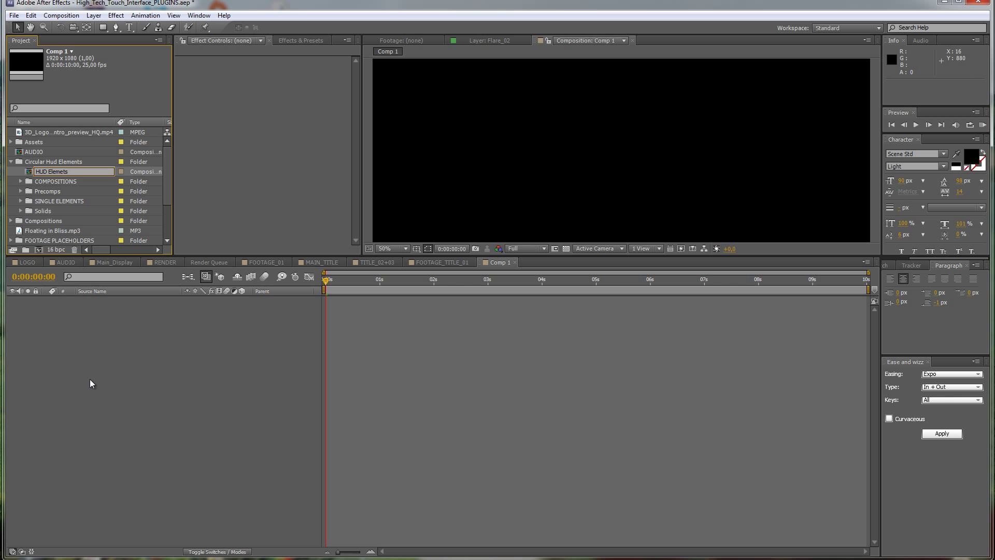
{"action": "left_click", "coordinate": [41, 163]}
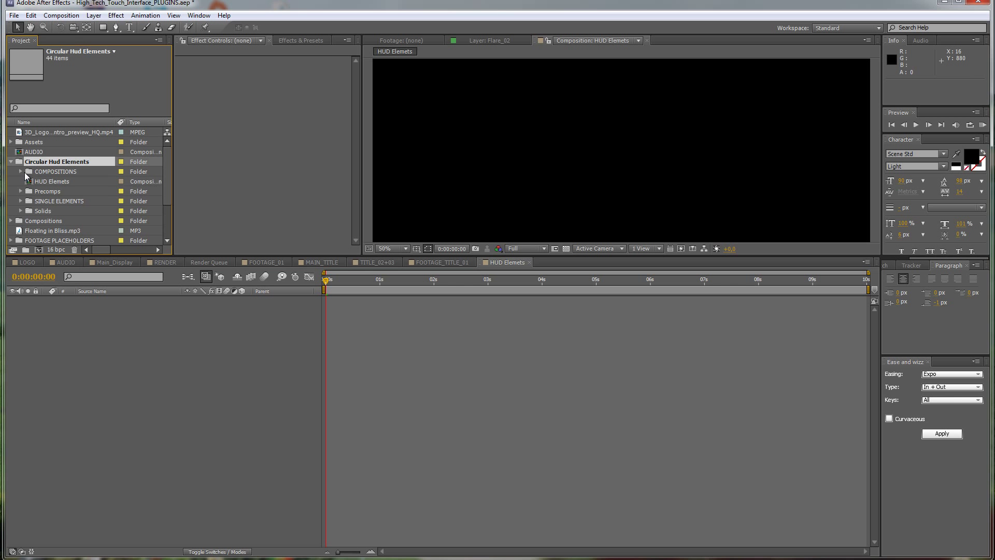
- Add the COMPASS composition from the COMPOSITIONS folder as a layer in the HUD Elemets composition
{"action": "left_click", "coordinate": [21, 172]}
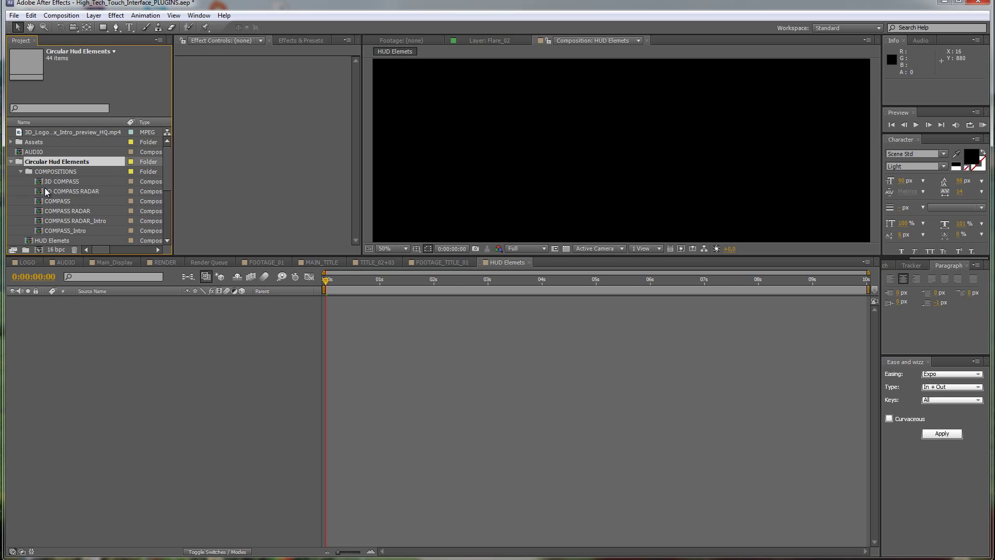
{"action": "scroll", "coordinate": [42, 158], "scroll_direction": "down", "scroll_amount": 1}
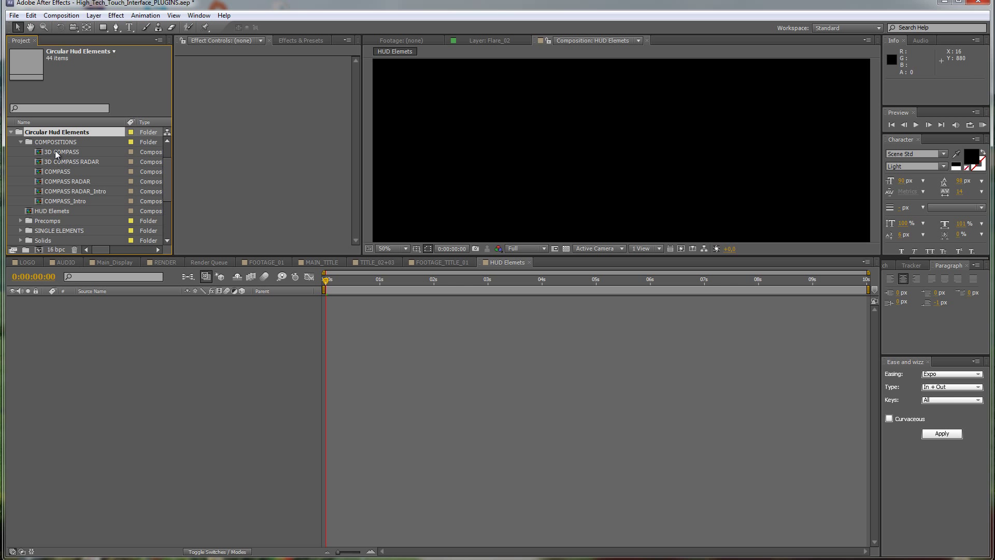
{"action": "left_click", "coordinate": [158, 261]}
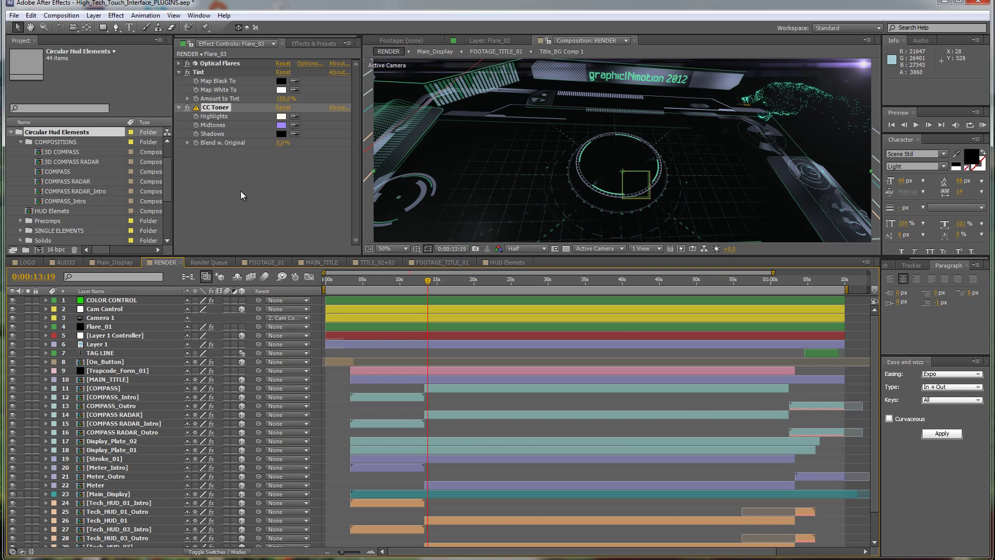
{"action": "left_click", "coordinate": [499, 265]}
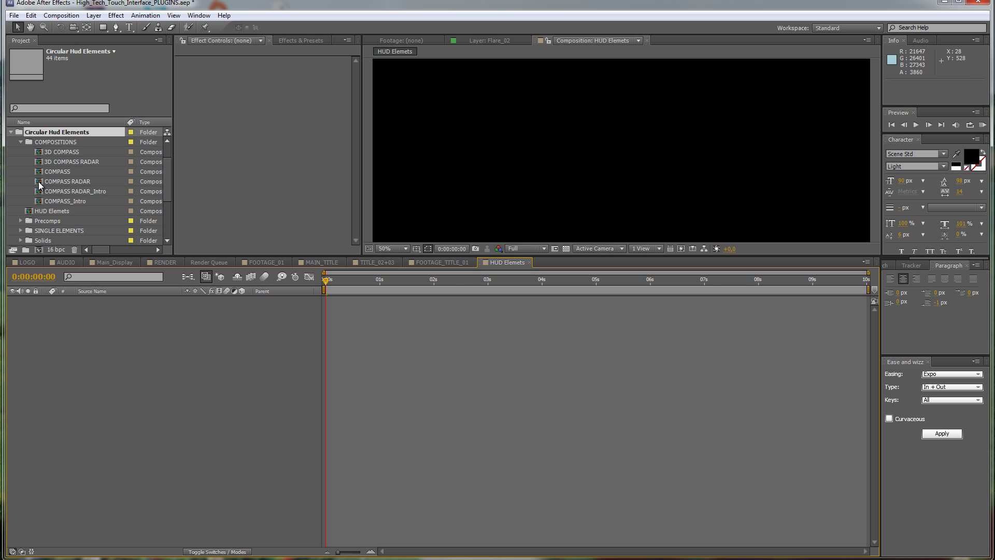
{"action": "left_click_drag", "start_coordinate": [42, 174], "coordinate": [154, 334]}
- Preview the COMPASS layer at 0:00:01:01, examining the whole circular element and its centre details
{"action": "left_click_drag", "start_coordinate": [342, 283], "coordinate": [382, 290]}
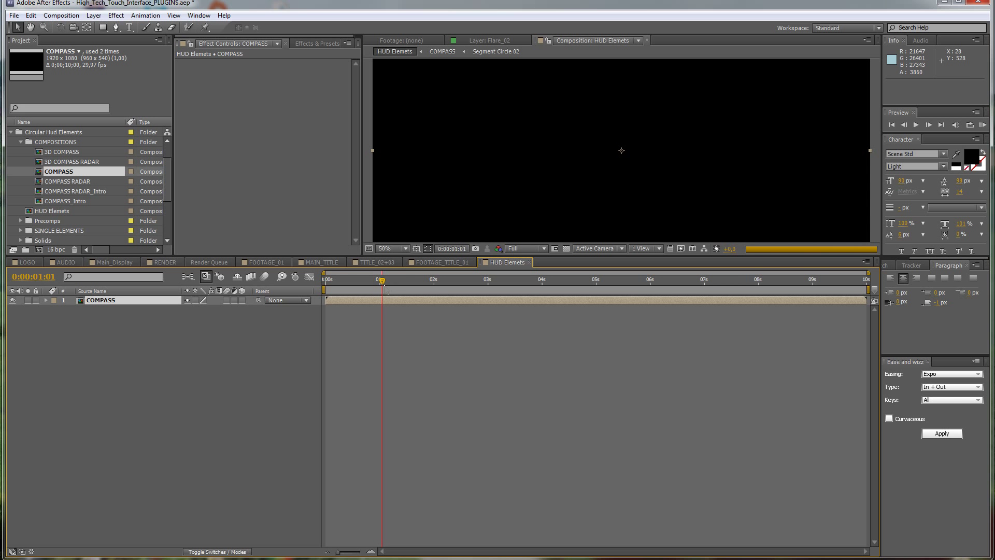
{"action": "scroll", "coordinate": [569, 160], "scroll_direction": "down", "scroll_amount": 2}
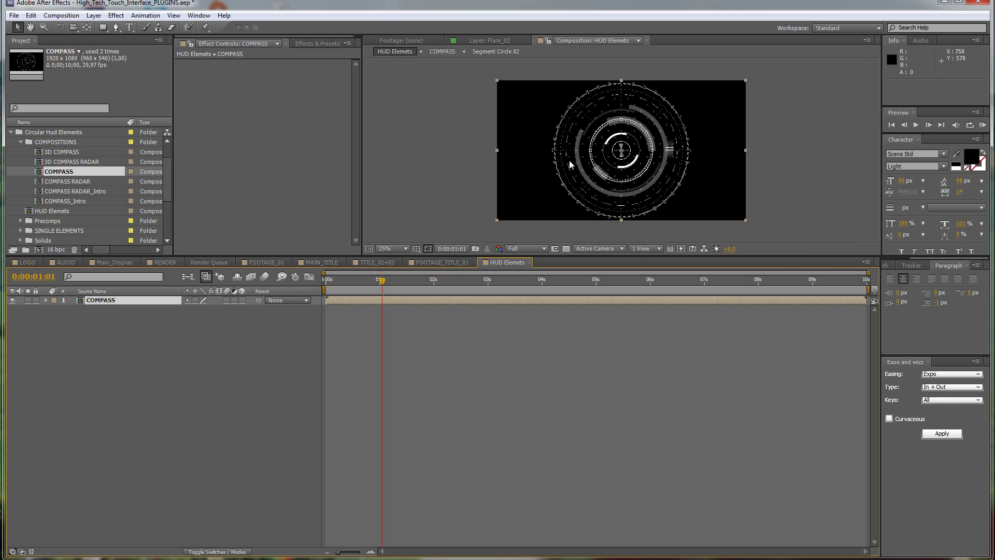
{"action": "scroll", "coordinate": [648, 142], "scroll_direction": "up", "scroll_amount": 2}
{"action": "scroll", "coordinate": [576, 123], "scroll_direction": "up", "scroll_amount": 1}
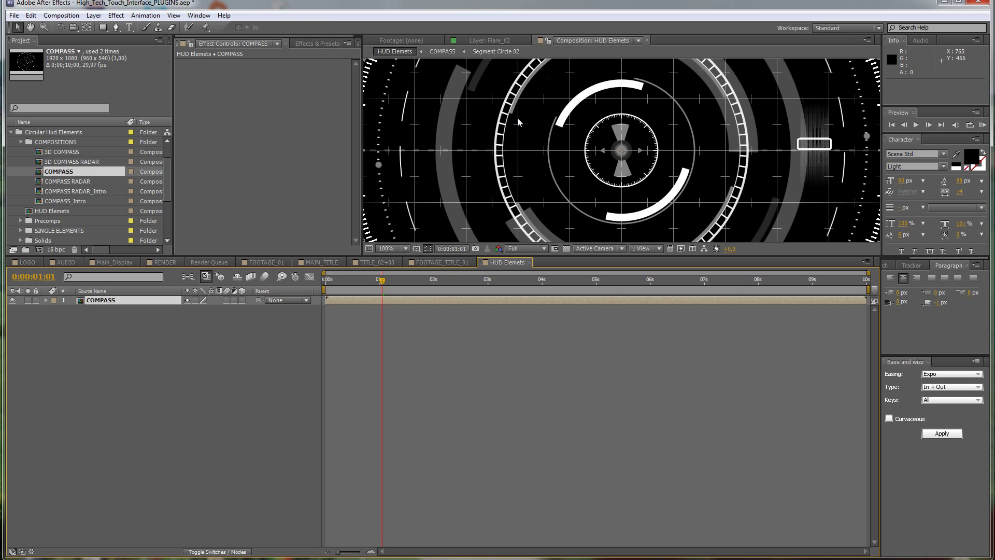
{"action": "scroll", "coordinate": [660, 115], "scroll_direction": "down", "scroll_amount": 1}
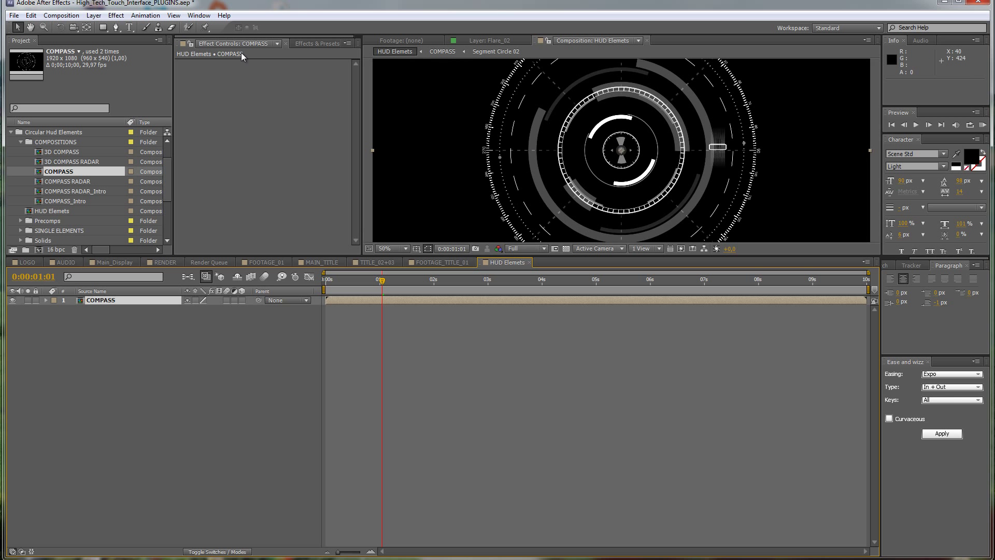
{"action": "scroll", "coordinate": [573, 135], "scroll_direction": "up", "scroll_amount": 1}
{"action": "scroll", "coordinate": [574, 136], "scroll_direction": "down", "scroll_amount": 1}
- Find the CC Toner effect and apply it to the COMPASS layer
{"action": "left_click", "coordinate": [315, 45]}
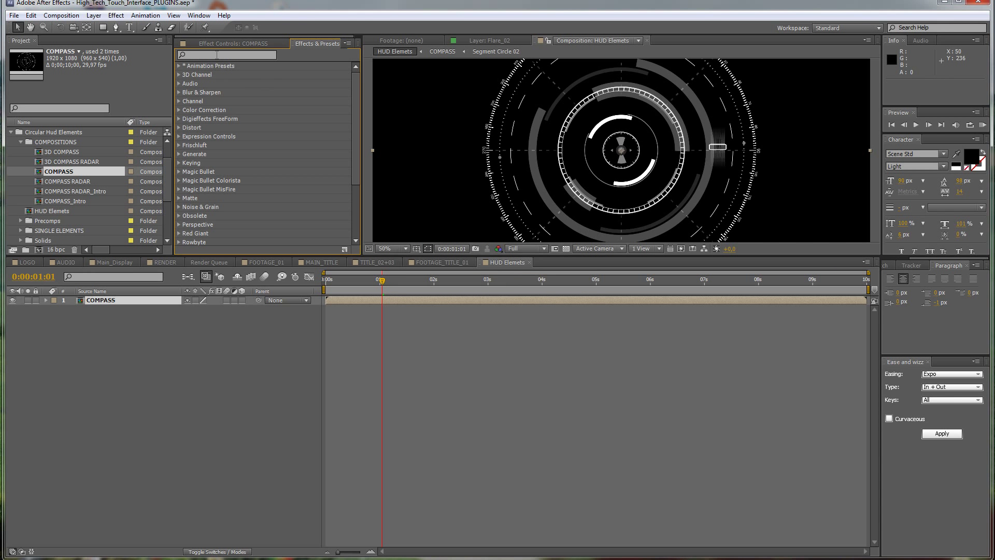
{"action": "left_click", "coordinate": [217, 54]}
{"action": "type", "text": "cc toner"}
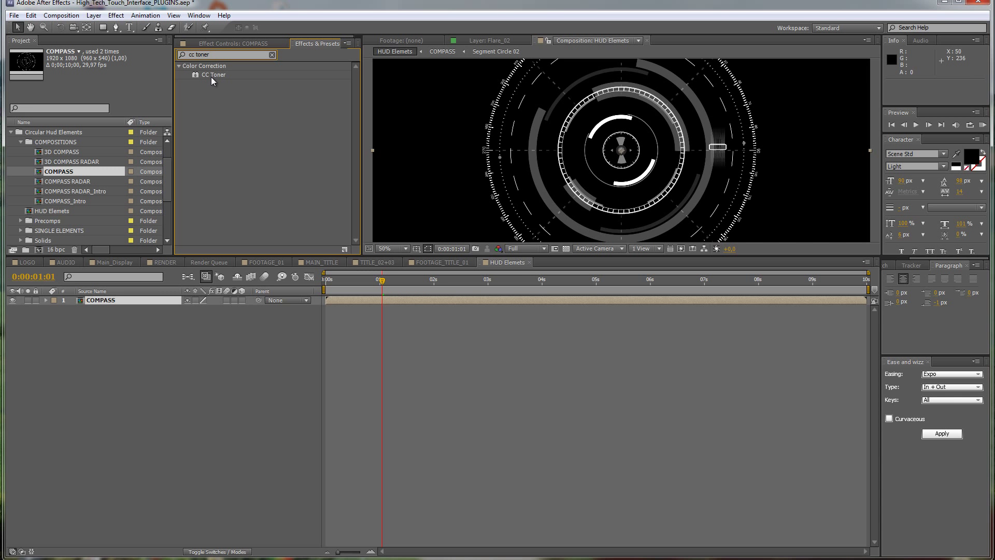
{"action": "left_click_drag", "start_coordinate": [212, 78], "coordinate": [117, 300]}
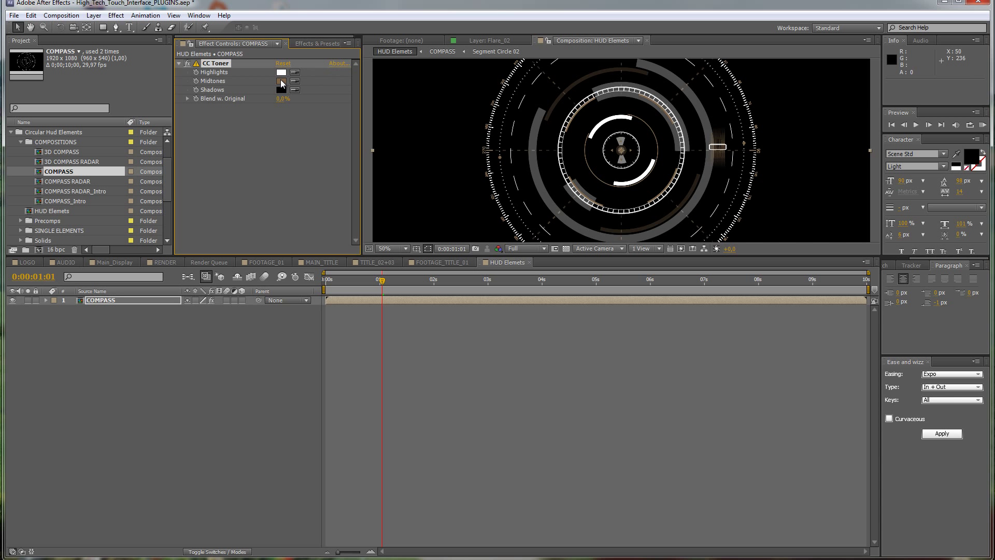
- Set the CC Toner Midtones colour of the COMPASS layer to bright yellow FBFD2C
{"action": "left_click", "coordinate": [281, 83]}
{"action": "left_click_drag", "start_coordinate": [158, 104], "coordinate": [156, 174]}
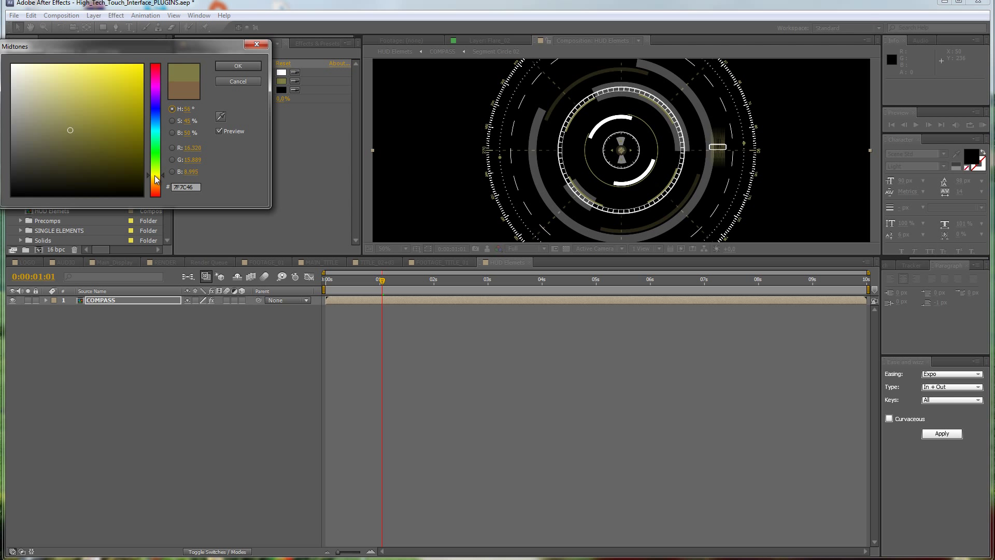
{"action": "left_click", "coordinate": [120, 65]}
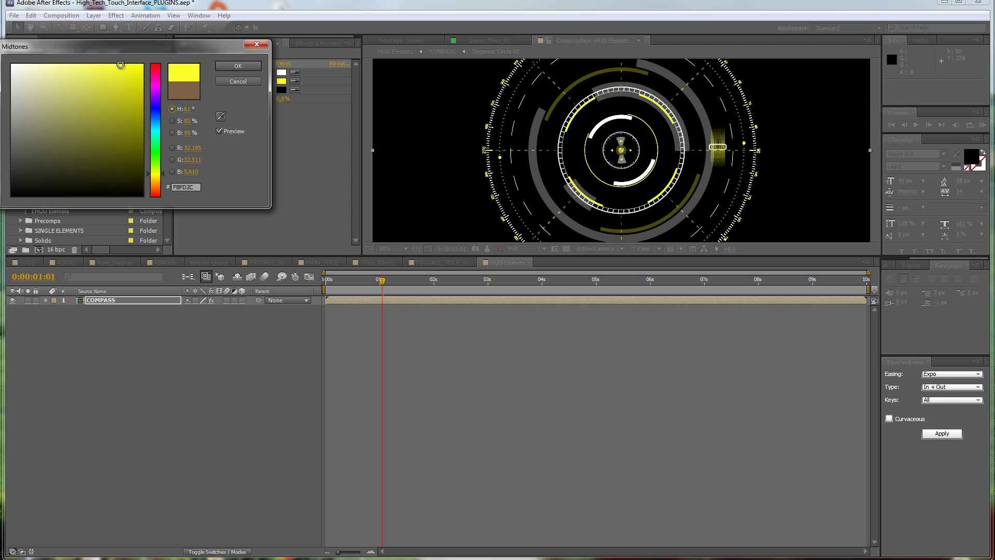
{"action": "left_click", "coordinate": [231, 67]}
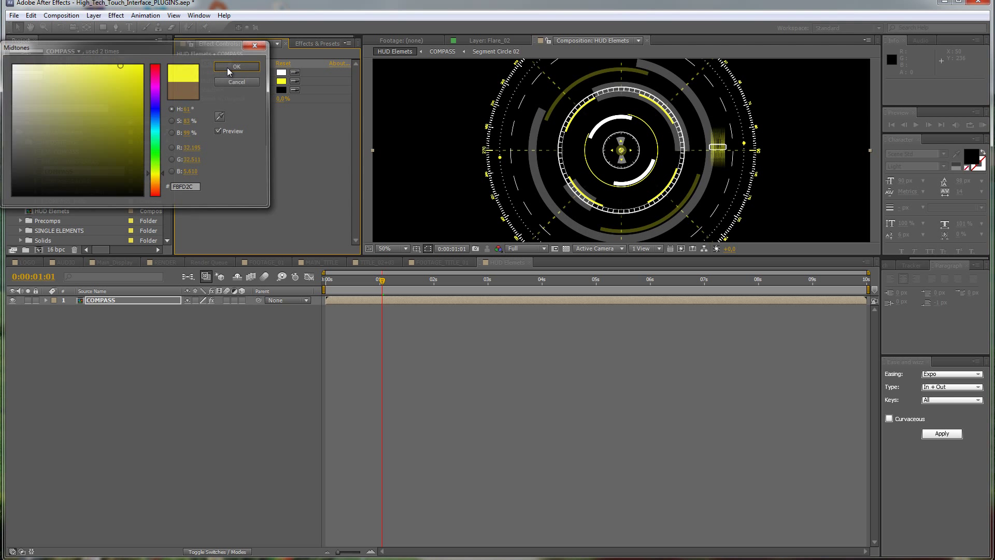
- Set the CC Toner Highlights colour of the COMPASS layer to muted violet-blue 4F4C89
{"action": "left_click", "coordinate": [282, 73]}
{"action": "left_click", "coordinate": [158, 146]}
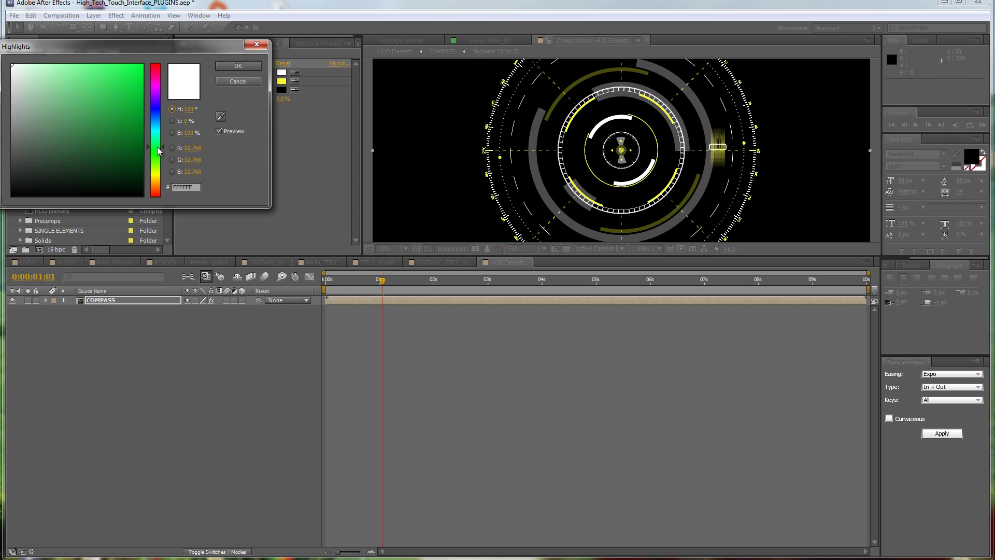
{"action": "mouse_move", "coordinate": [158, 150]}
{"action": "left_mouse_down"}
{"action": "mouse_move", "coordinate": [158, 107]}
{"action": "mouse_move", "coordinate": [144, 105]}
{"action": "mouse_move", "coordinate": [145, 120]}
{"action": "mouse_move", "coordinate": [142, 71]}
{"action": "mouse_move", "coordinate": [70, 125]}
{"action": "left_mouse_up"}
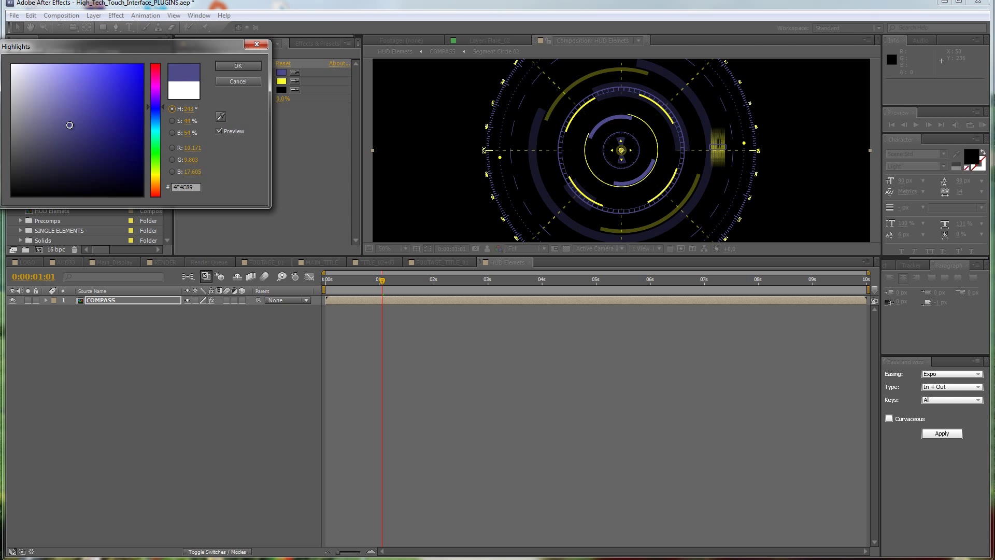
{"action": "left_click", "coordinate": [237, 66]}
- Examine the recoloured COMPASS element's centre details and whole outline, previewing its motion at 0:00:04:19 and 0:00:09:15
{"action": "scroll", "coordinate": [549, 154], "scroll_direction": "up", "scroll_amount": 3}
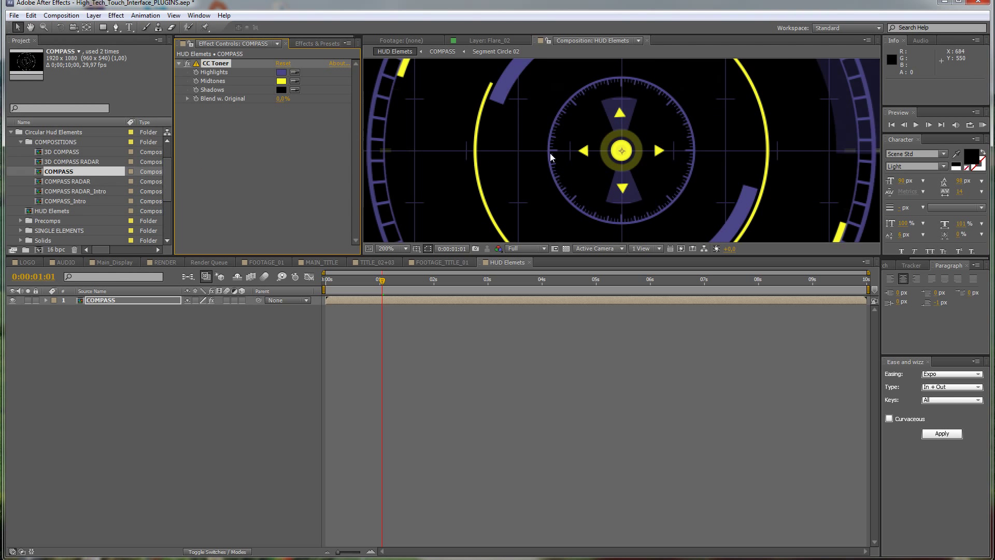
{"action": "scroll", "coordinate": [550, 154], "scroll_direction": "down", "scroll_amount": 1}
{"action": "scroll", "coordinate": [551, 155], "scroll_direction": "down", "scroll_amount": 2}
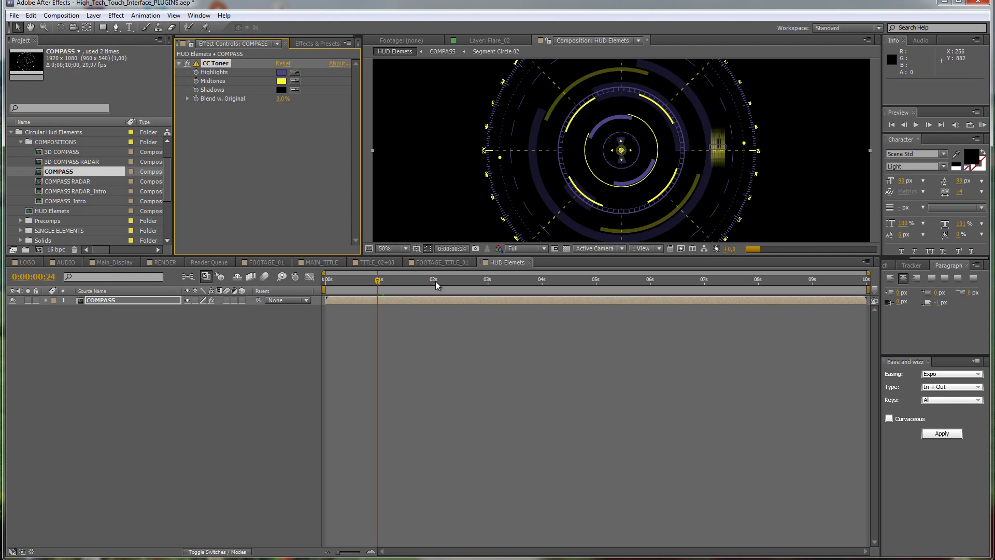
{"action": "left_click", "coordinate": [583, 280]}
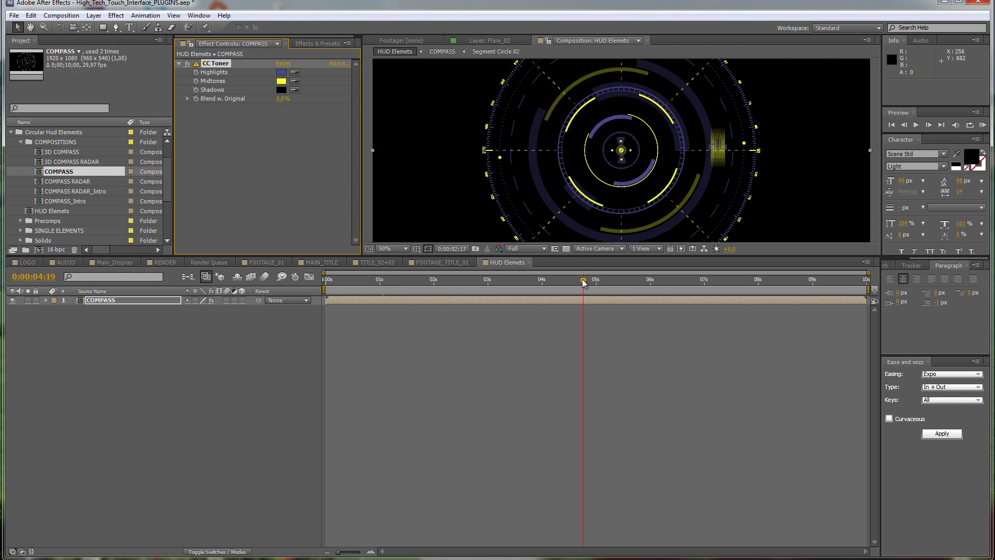
{"action": "left_click", "coordinate": [621, 281]}
{"action": "left_click_drag", "start_coordinate": [732, 285], "coordinate": [845, 285]}
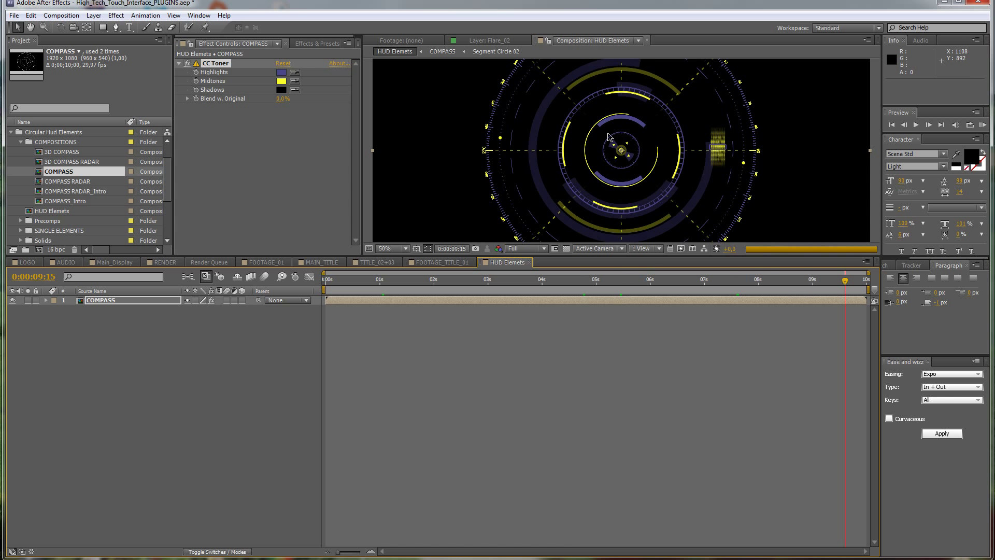
{"action": "scroll", "coordinate": [614, 140], "scroll_direction": "down", "scroll_amount": 1}
{"action": "scroll", "coordinate": [604, 132], "scroll_direction": "up", "scroll_amount": 1}
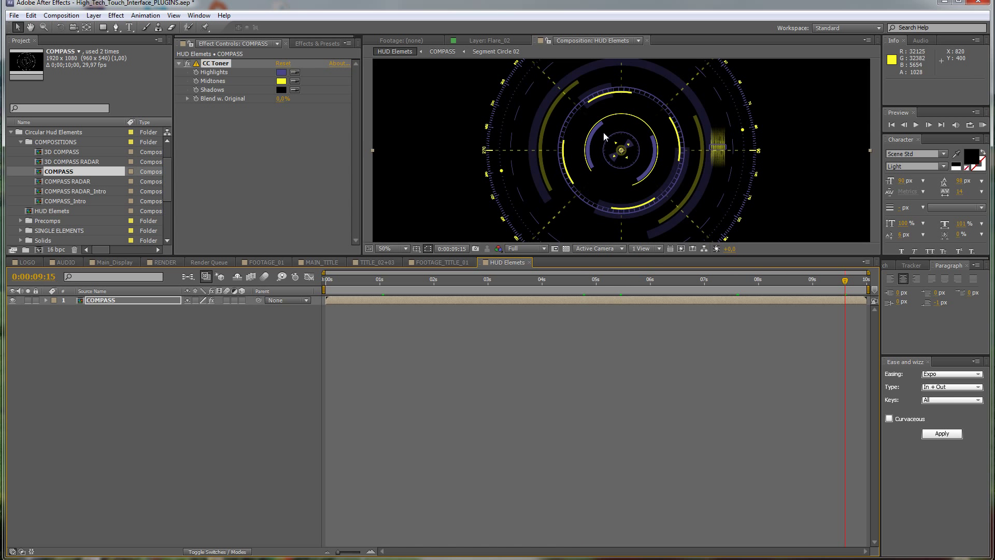
{"action": "scroll", "coordinate": [603, 132], "scroll_direction": "down", "scroll_amount": 1}
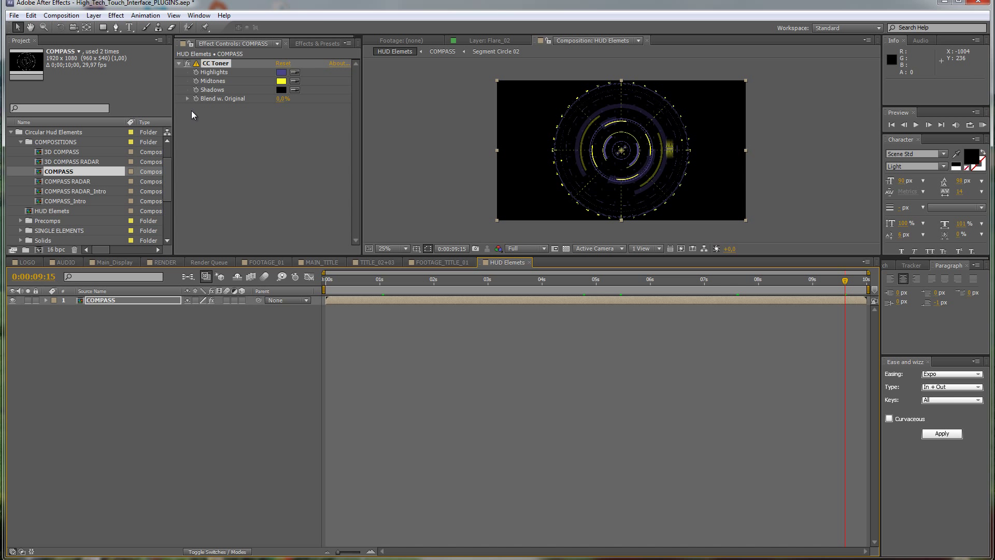
- Add the COMPASS RADAR composition as a layer above COMPASS and hide the COMPASS layer
{"action": "left_click_drag", "start_coordinate": [41, 182], "coordinate": [124, 304]}
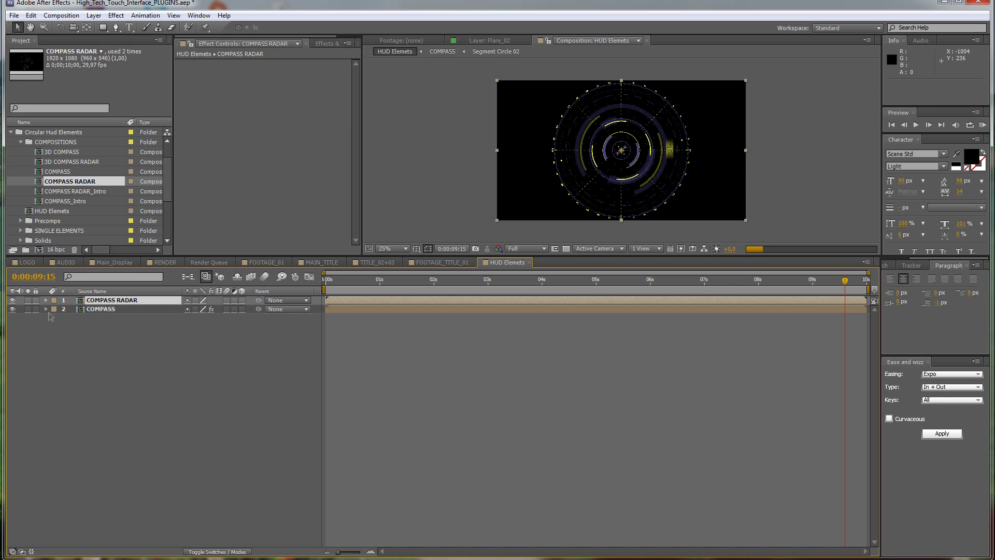
{"action": "key", "text": "period"}
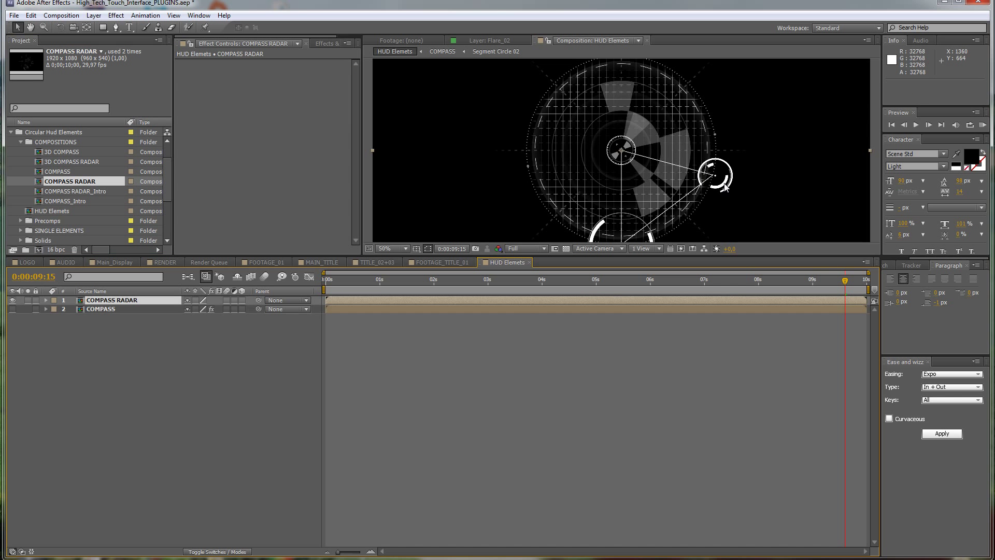
- Copy the CC Toner effect from the COMPASS layer to COMPASS RADAR and preview the radar at 0:00:04:24
{"action": "left_click", "coordinate": [146, 310]}
{"action": "left_click", "coordinate": [216, 64]}
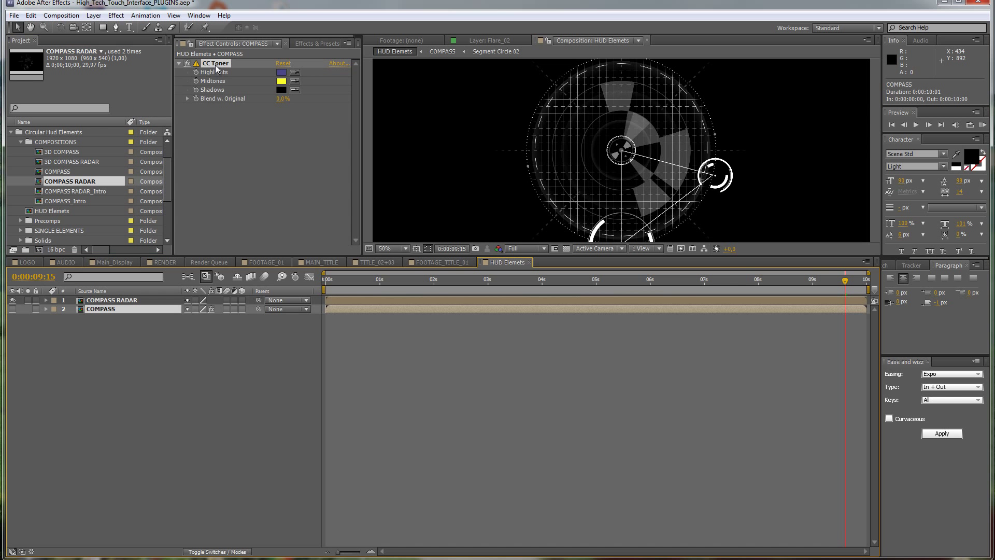
{"action": "left_click", "coordinate": [129, 301]}
{"action": "key", "text": "ctrl+v"}
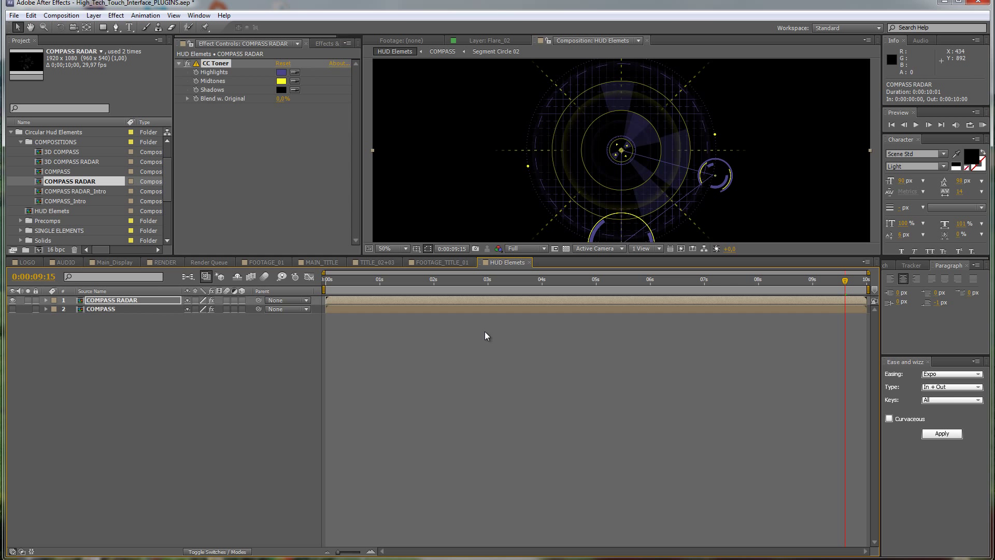
{"action": "key", "text": "period"}
{"action": "key", "text": "comma"}
{"action": "mouse_move", "coordinate": [610, 280]}
{"action": "left_mouse_down"}
{"action": "mouse_move", "coordinate": [533, 285]}
{"action": "mouse_move", "coordinate": [595, 291]}
{"action": "left_mouse_up"}
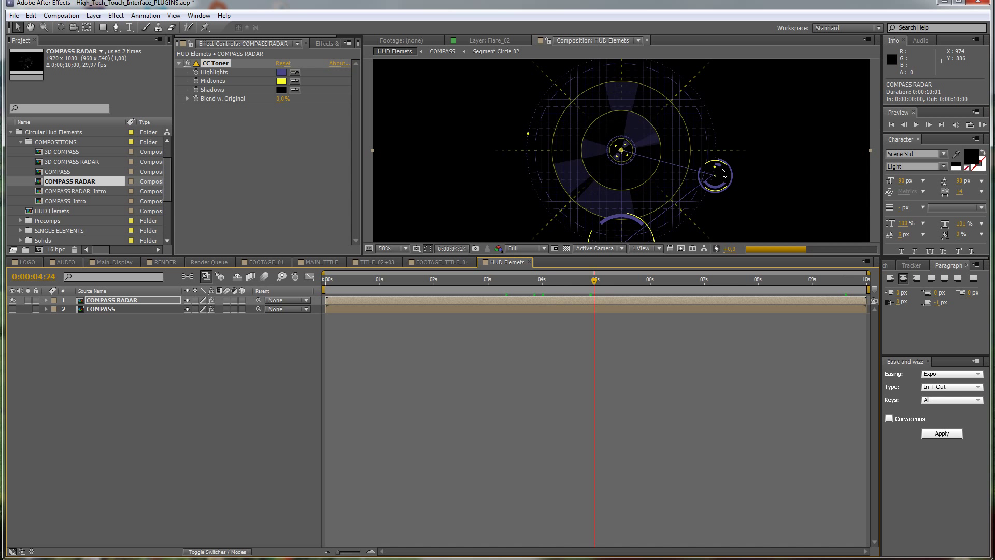
- Delete the COMPASS RADAR and COMPASS layers from the HUD Elemets composition
{"action": "left_click", "coordinate": [109, 300]}
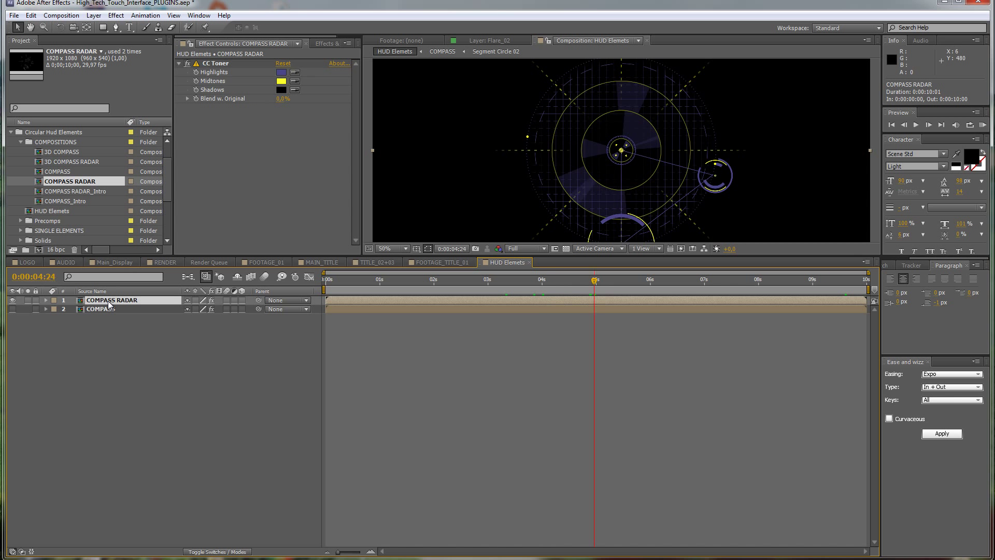
{"action": "left_click", "coordinate": [109, 311], "text": "shift"}
{"action": "key", "text": "Delete"}
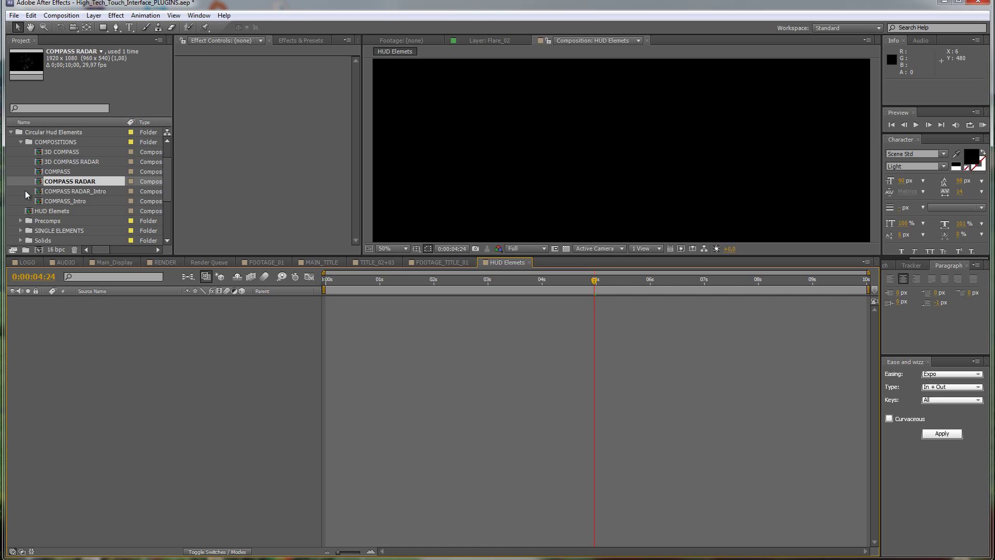
- Add Grid 2 from the Background Elements folder in SINGLE ELEMENTS as a layer and inspect the grid pattern
{"action": "left_click", "coordinate": [21, 142]}
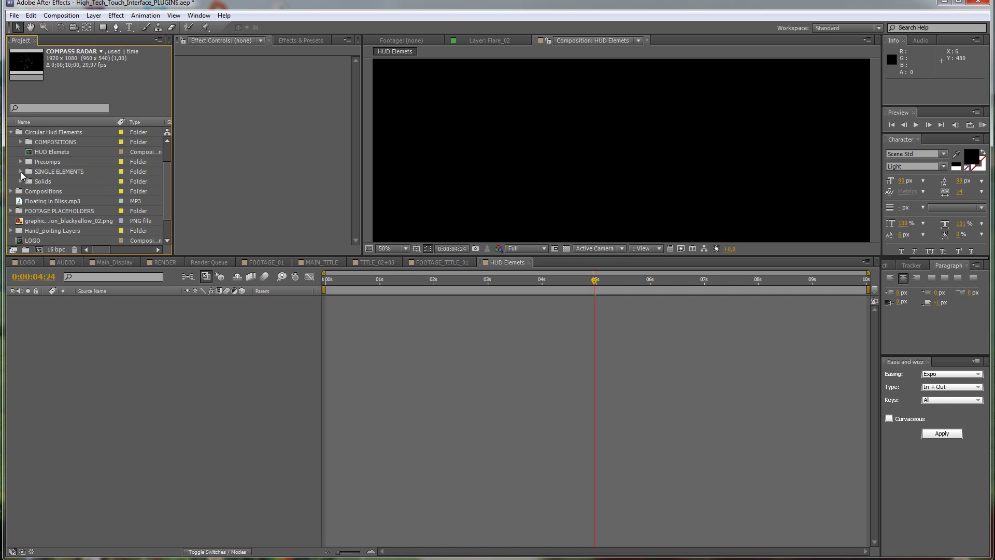
{"action": "left_click", "coordinate": [42, 172]}
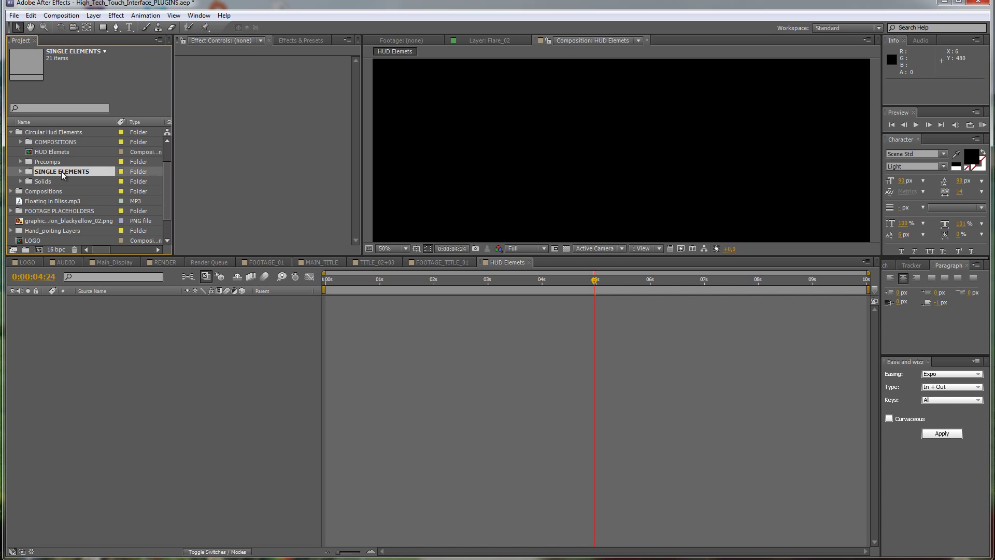
{"action": "left_click", "coordinate": [20, 171]}
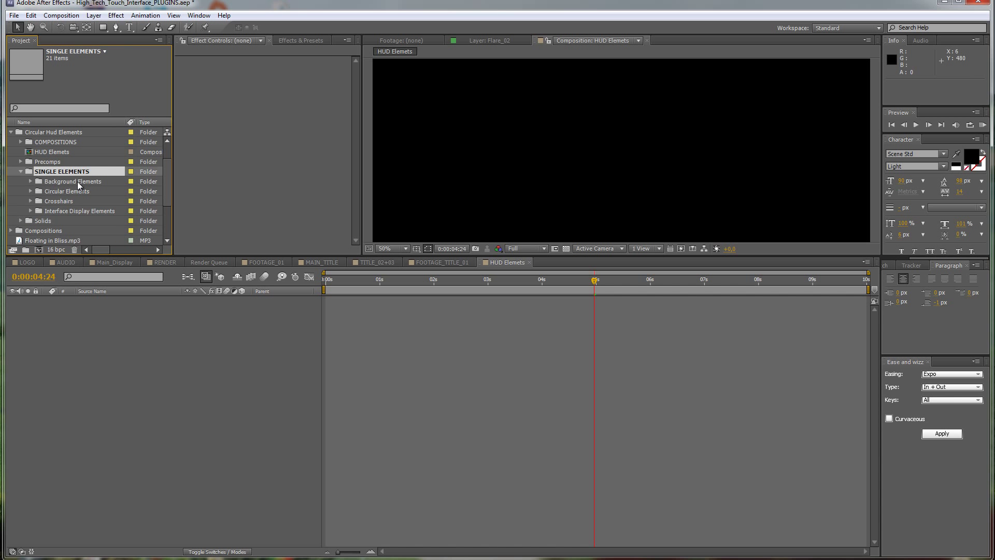
{"action": "scroll", "coordinate": [27, 165], "scroll_direction": "down", "scroll_amount": 1}
{"action": "left_click", "coordinate": [30, 152]}
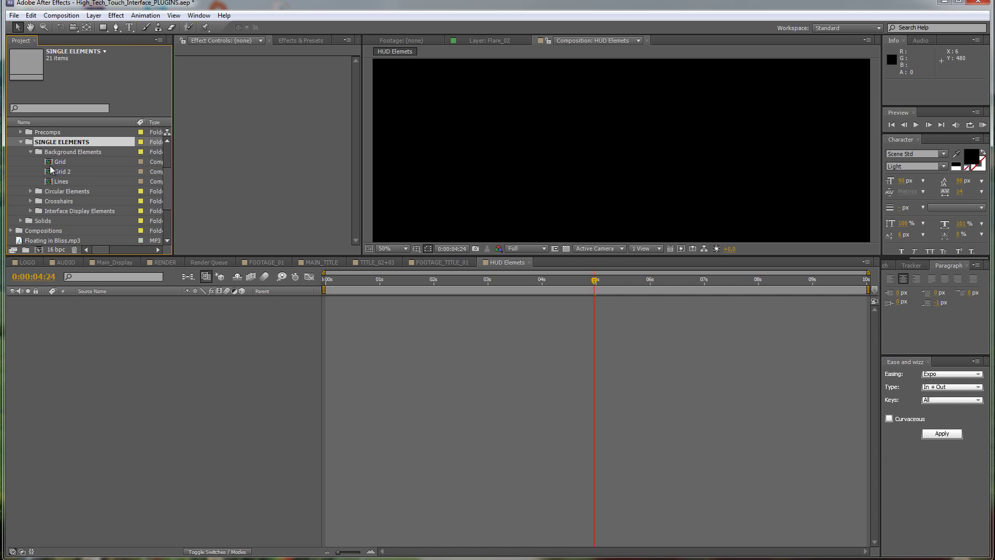
{"action": "left_click_drag", "start_coordinate": [52, 172], "coordinate": [155, 316]}
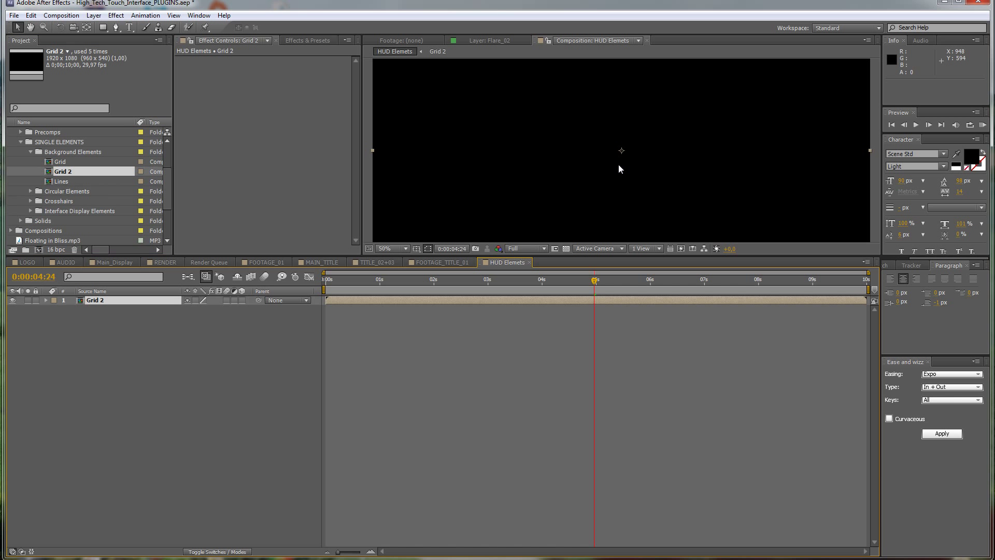
{"action": "scroll", "coordinate": [617, 164], "scroll_direction": "up", "scroll_amount": 2}
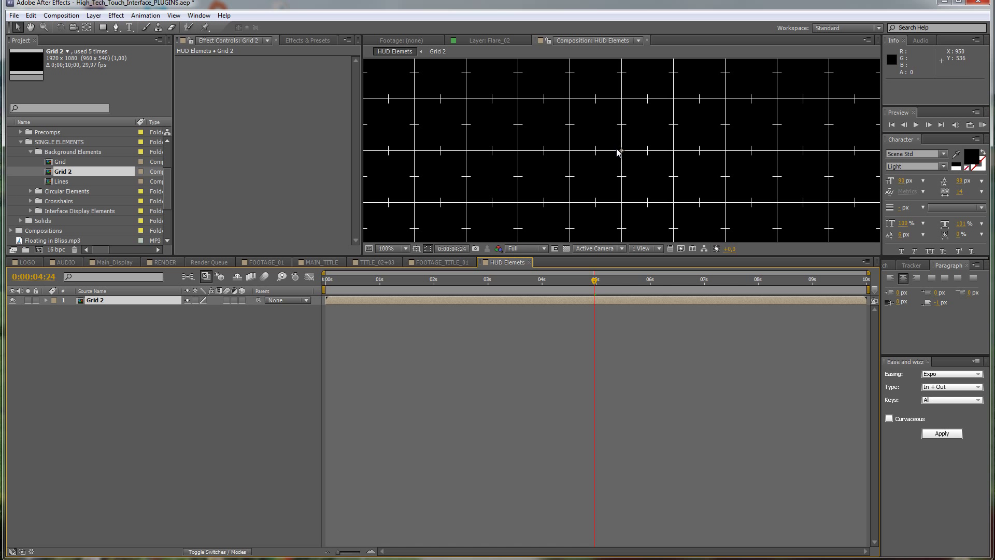
{"action": "scroll", "coordinate": [577, 162], "scroll_direction": "down", "scroll_amount": 2}
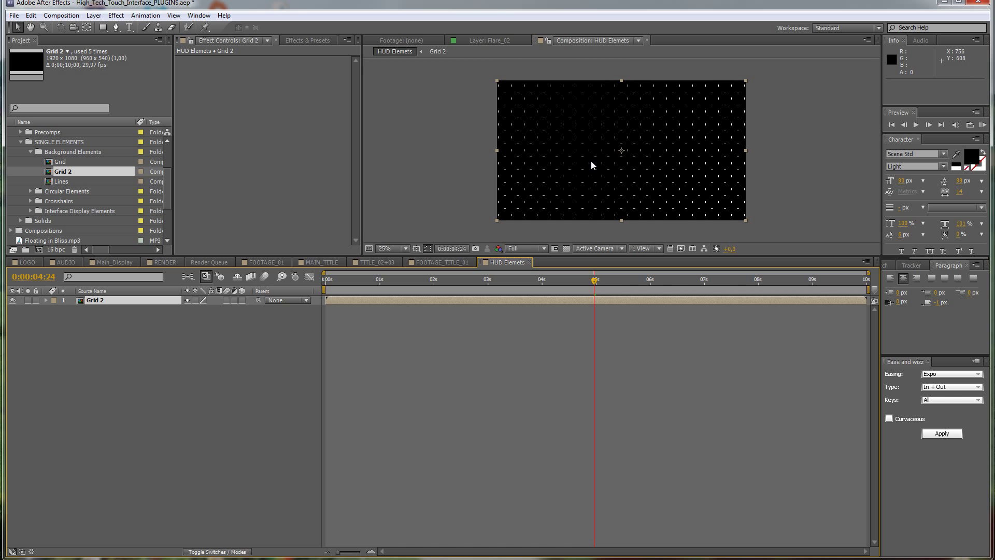
{"action": "scroll", "coordinate": [555, 215], "scroll_direction": "up", "scroll_amount": 4}
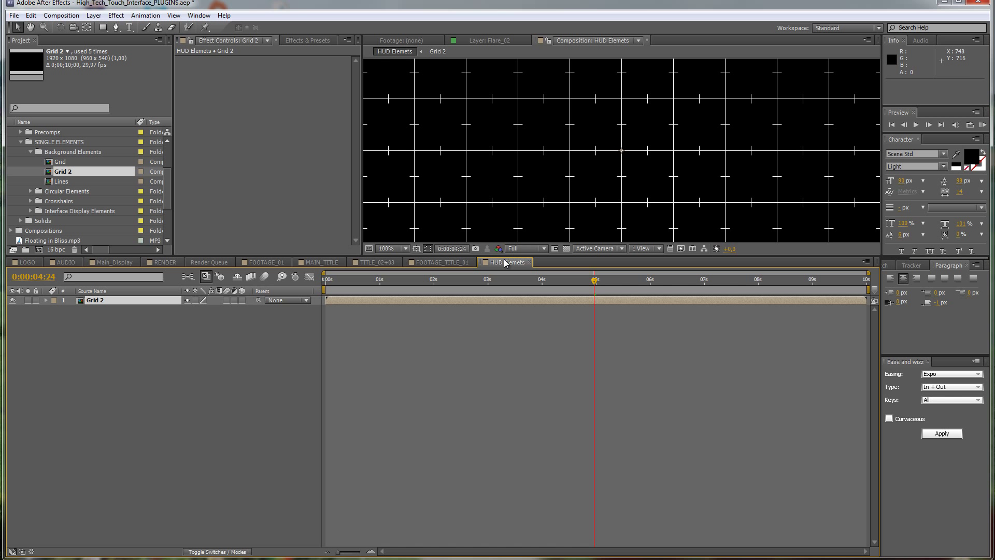
- Add the Lines composition as a layer above Grid 2 and set the preview resolution to Half
{"action": "left_click_drag", "start_coordinate": [50, 182], "coordinate": [89, 306]}
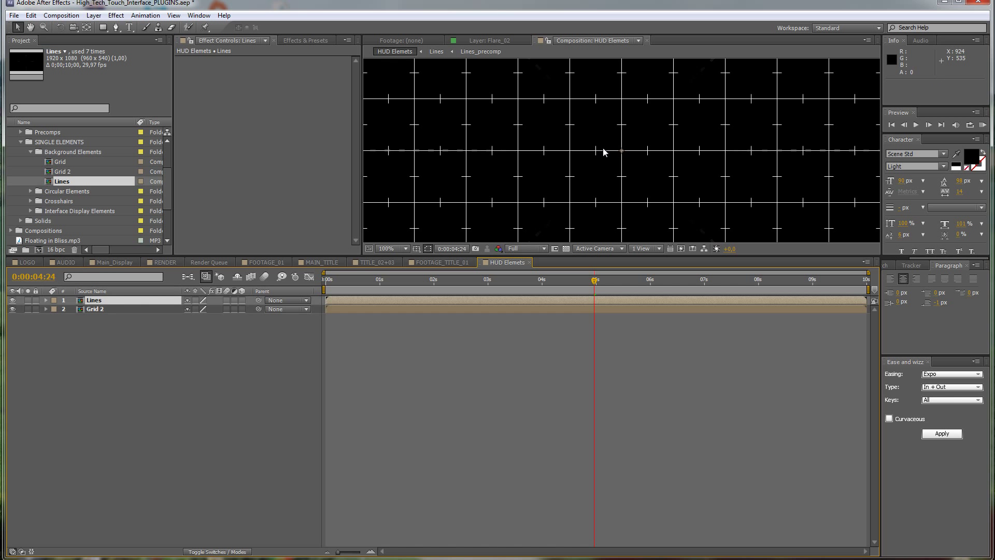
{"action": "scroll", "coordinate": [611, 146], "scroll_direction": "down", "scroll_amount": 4}
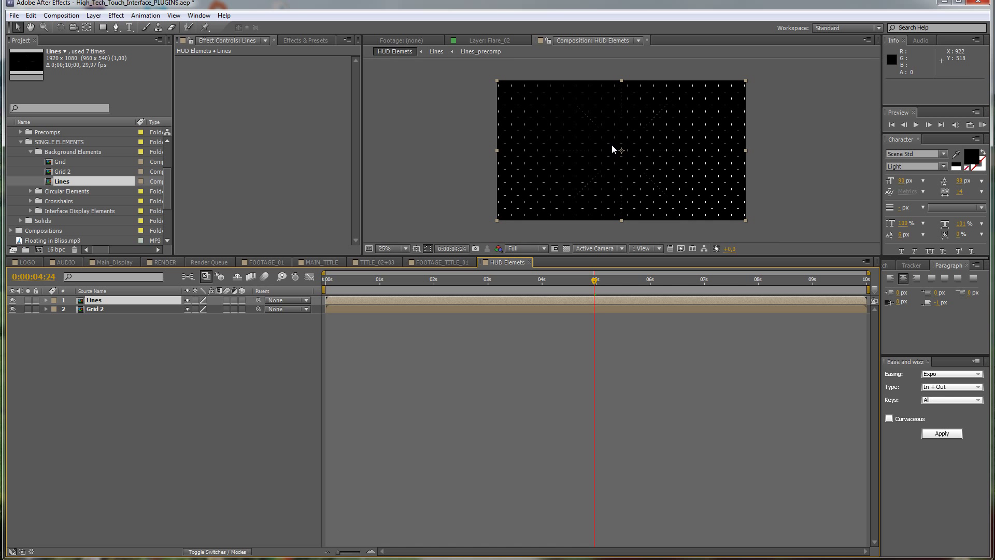
{"action": "left_click", "coordinate": [529, 247]}
{"action": "left_click", "coordinate": [534, 282]}
{"action": "scroll", "coordinate": [596, 195], "scroll_direction": "up", "scroll_amount": 2}
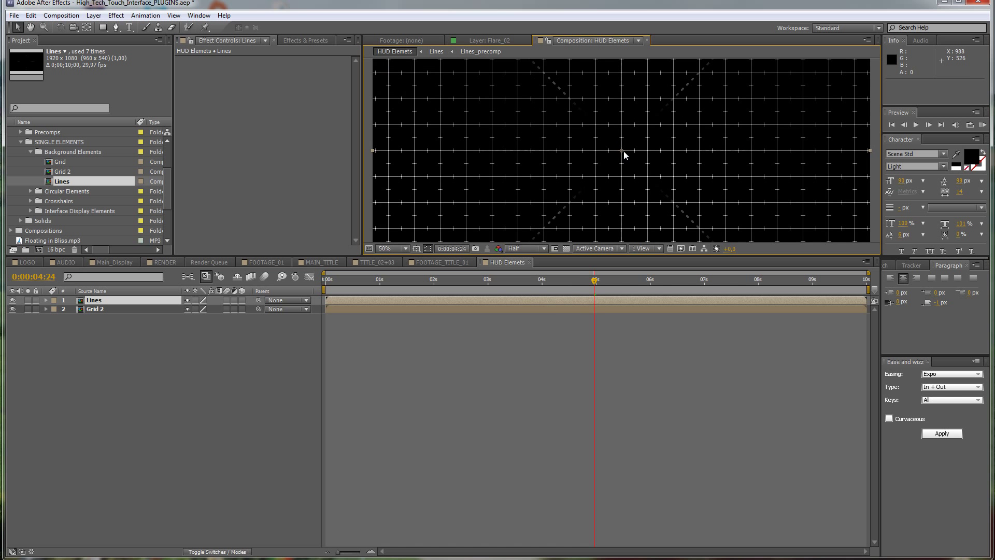
- Add Dot Line Circle and Degree Circle from the Circular Elements folder as layers above Lines, with Degree Circle topmost
{"action": "left_click", "coordinate": [30, 192]}
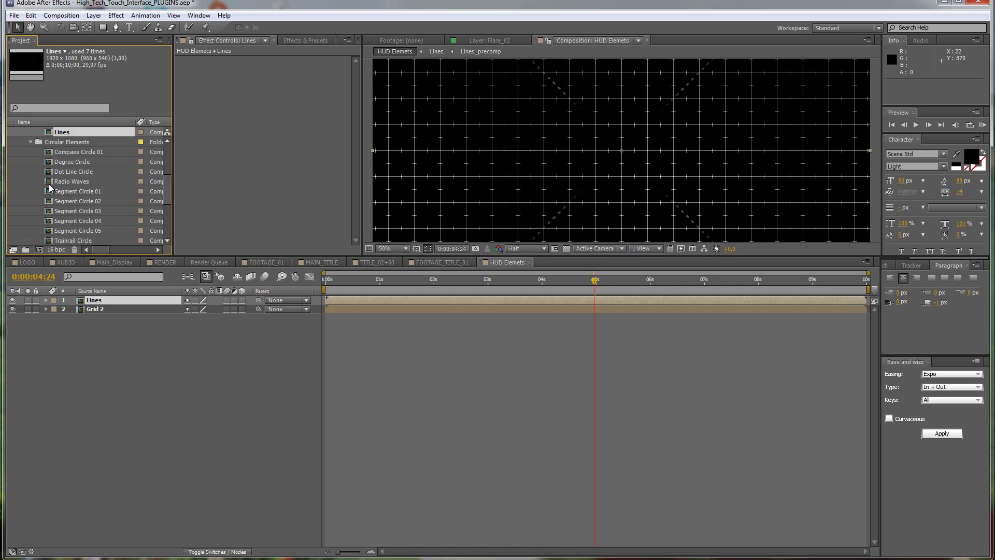
{"action": "left_click_drag", "start_coordinate": [50, 174], "coordinate": [119, 305]}
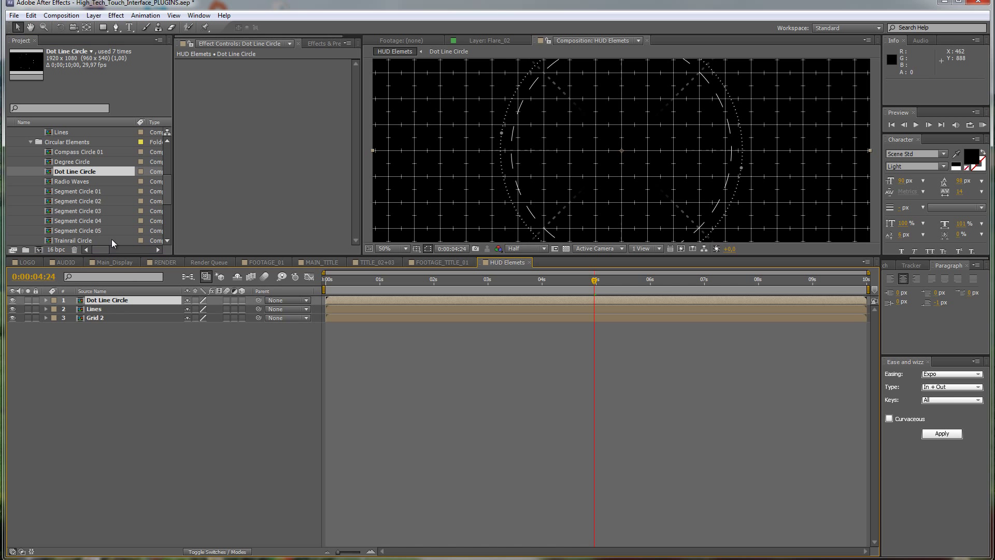
{"action": "left_click_drag", "start_coordinate": [54, 162], "coordinate": [103, 301]}
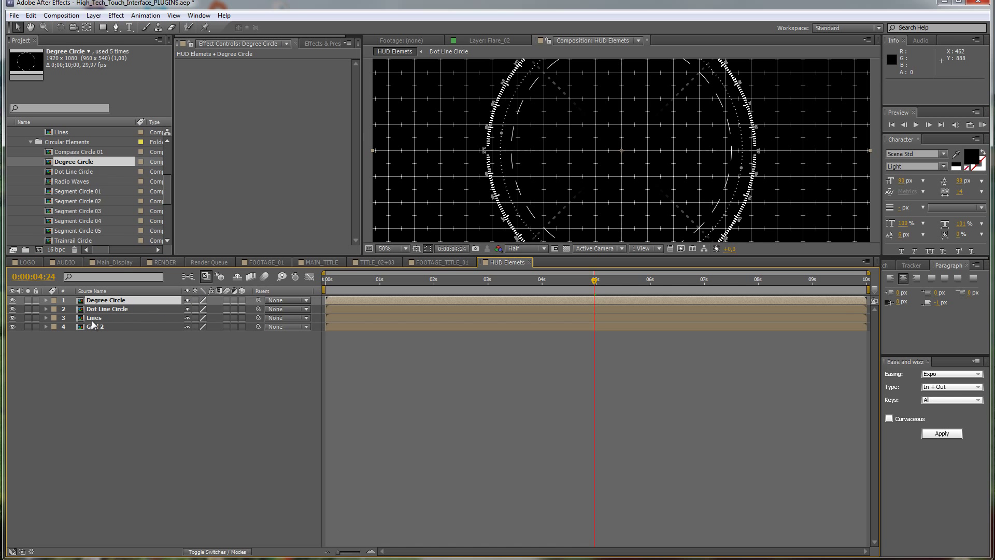
- Scale the Degree Circle layer down to 45%
{"action": "key", "text": "s"}
{"action": "left_click_drag", "start_coordinate": [215, 309], "coordinate": [190, 308]}
{"action": "left_click", "coordinate": [137, 309]}
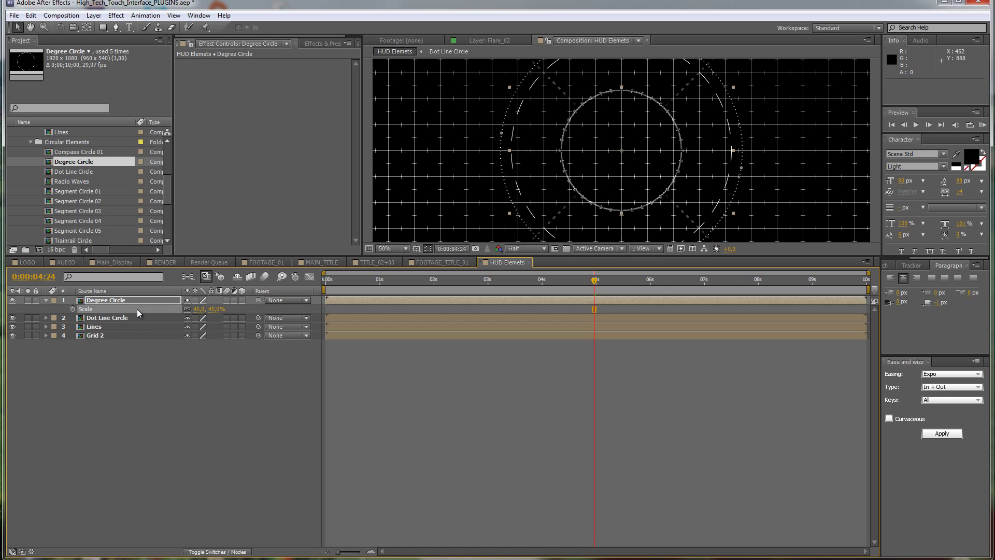
- Add Segment Circle 02 as a layer below Degree Circle and scale it to 21%
{"action": "left_click", "coordinate": [61, 201]}
{"action": "left_click_drag", "start_coordinate": [50, 206], "coordinate": [92, 313]}
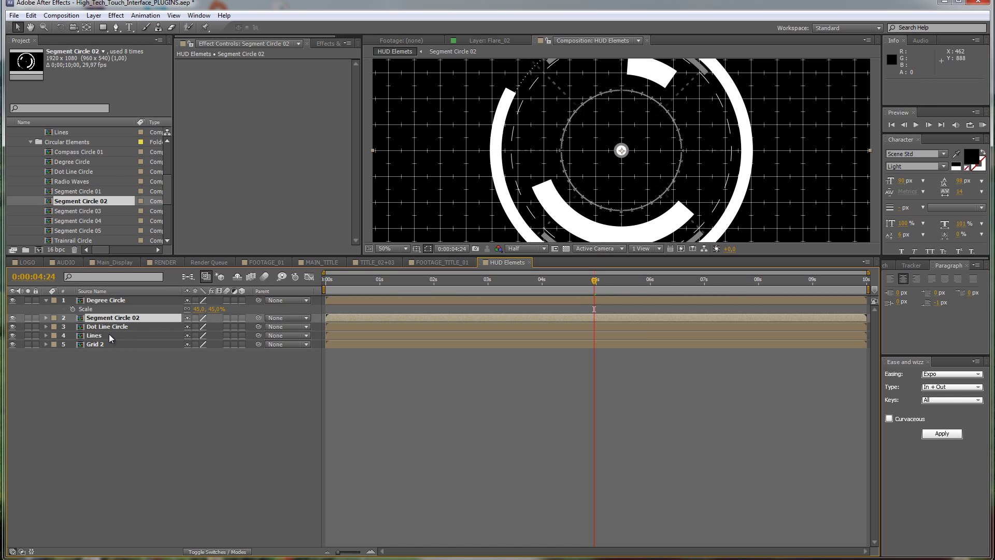
{"action": "key", "text": "s"}
{"action": "left_click_drag", "start_coordinate": [214, 327], "coordinate": [179, 325]}
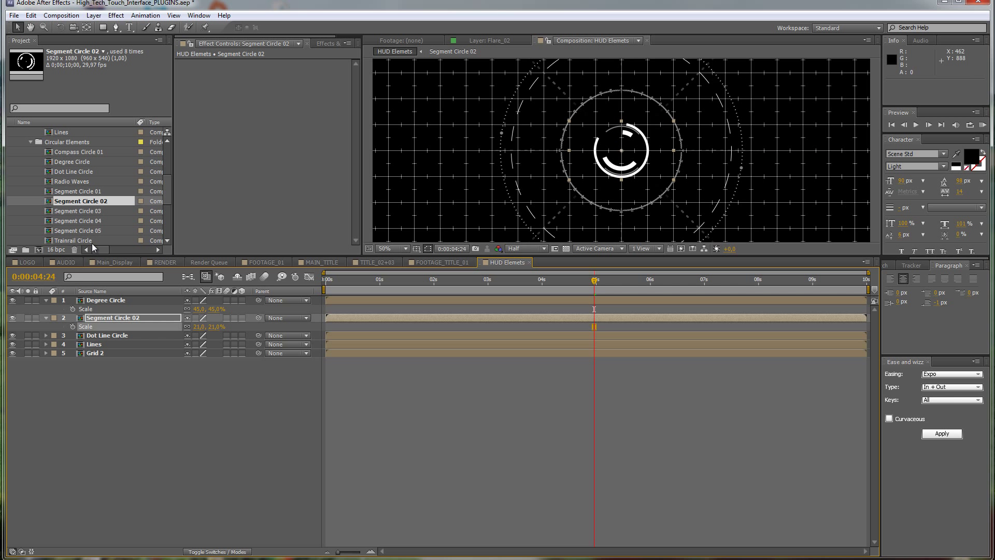
- Add Segment Circle 05 as a layer between Dot Line Circle and Lines and scale it to 169%
{"action": "scroll", "coordinate": [88, 241], "scroll_direction": "down", "scroll_amount": 3}
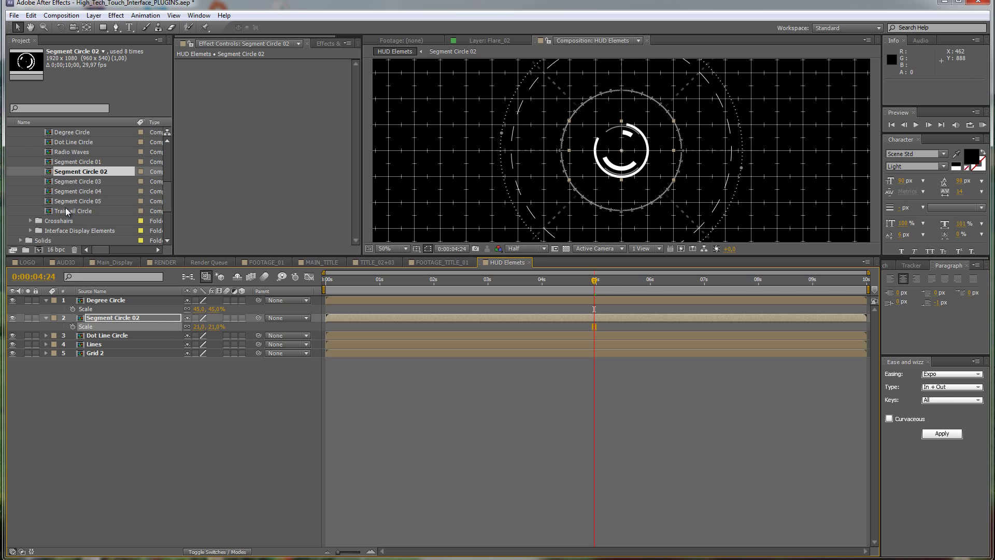
{"action": "left_click_drag", "start_coordinate": [72, 206], "coordinate": [114, 342]}
{"action": "key", "text": "s"}
{"action": "left_click_drag", "start_coordinate": [199, 353], "coordinate": [219, 356]}
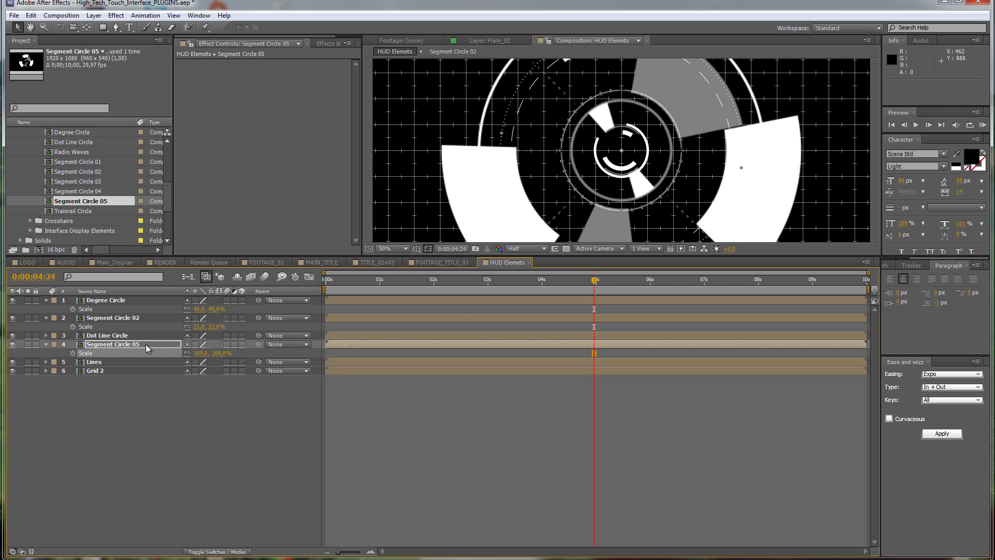
- Enable Collapse Transformations on the Segment Circle 05 layer and set its opacity to 50%
{"action": "left_click", "coordinate": [196, 343]}
{"action": "key", "text": "t"}
{"action": "left_click_drag", "start_coordinate": [190, 353], "coordinate": [165, 353]}
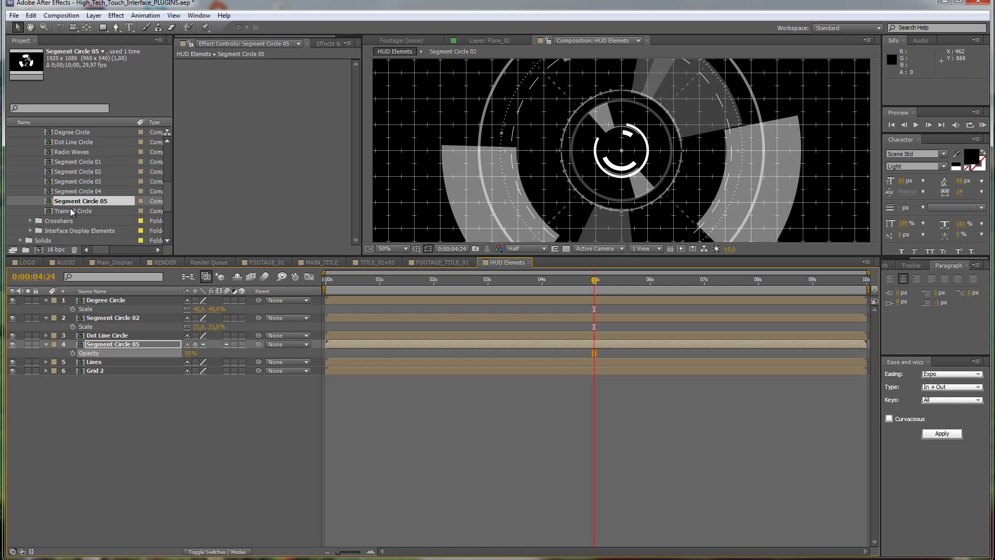
- Add Crosshair 01 above the existing layers and Interface Display 01 on top of it
{"action": "left_click", "coordinate": [30, 221]}
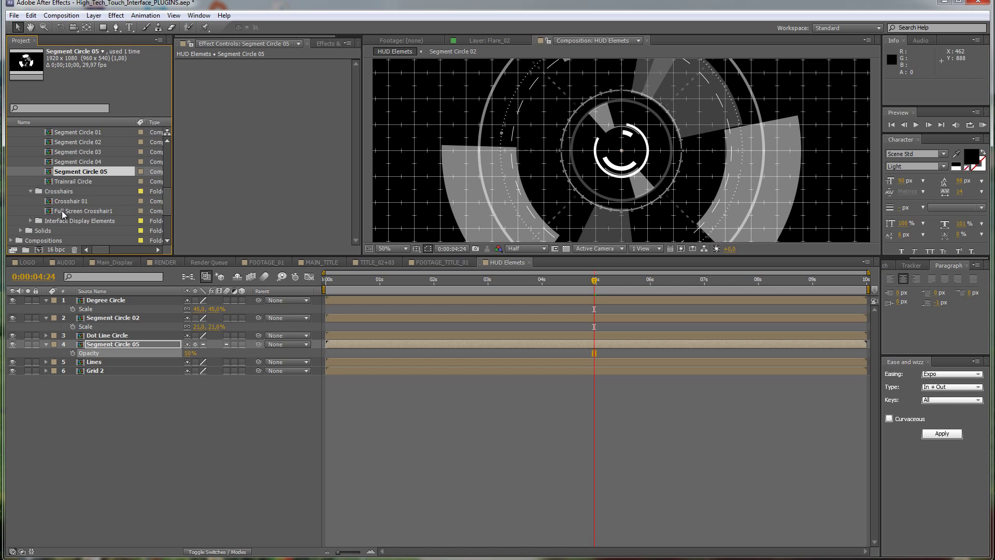
{"action": "left_click_drag", "start_coordinate": [62, 203], "coordinate": [98, 302]}
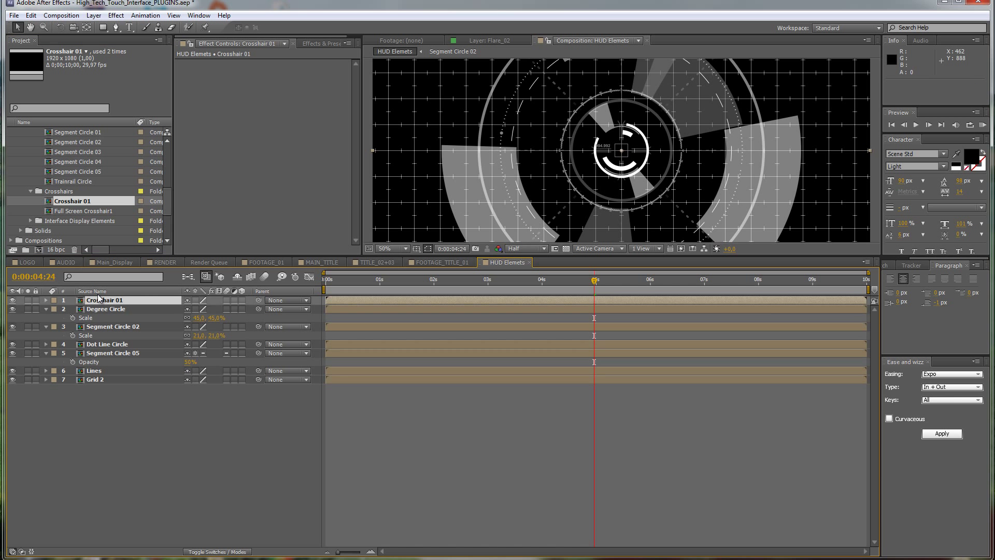
{"action": "left_click", "coordinate": [32, 221]}
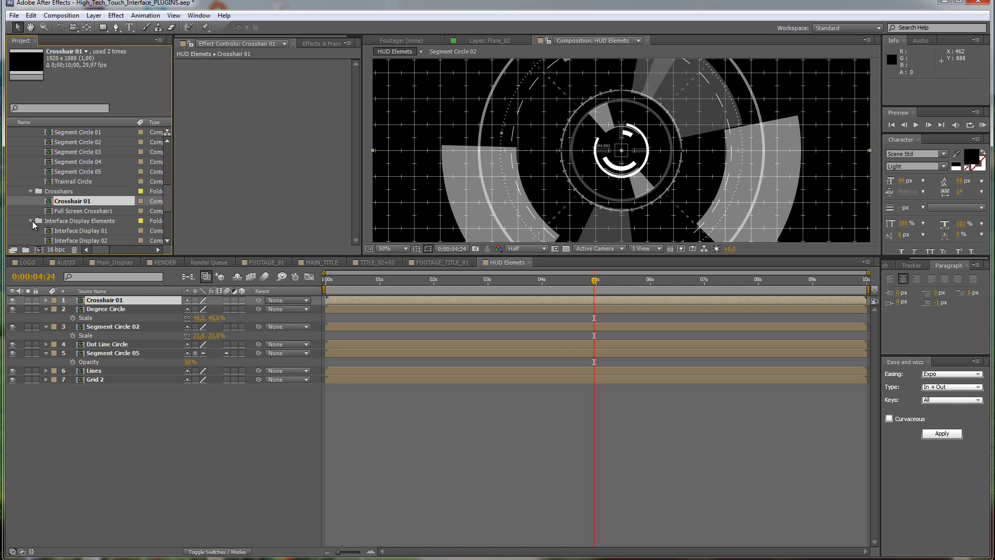
{"action": "left_click", "coordinate": [56, 172]}
{"action": "left_click", "coordinate": [54, 182]}
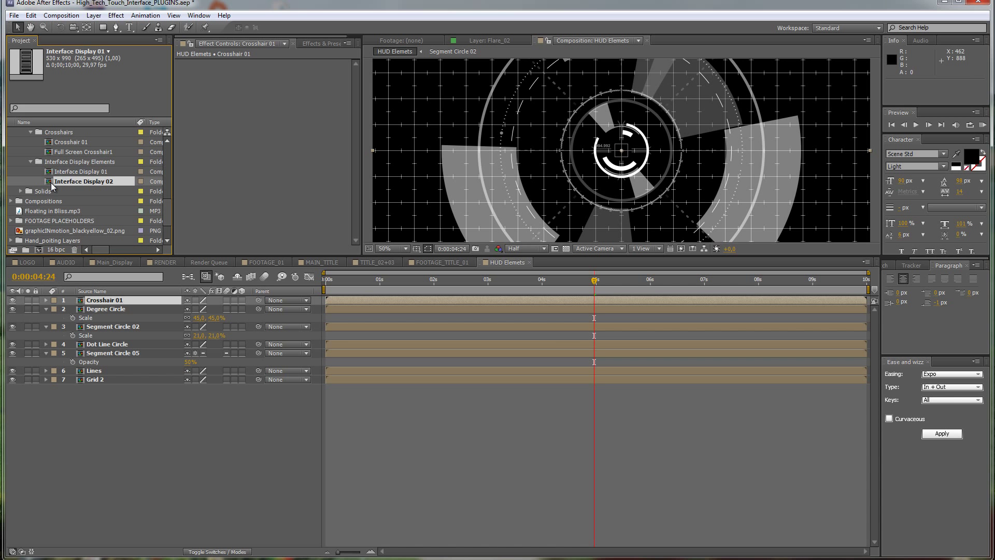
{"action": "left_click_drag", "start_coordinate": [55, 171], "coordinate": [121, 303]}
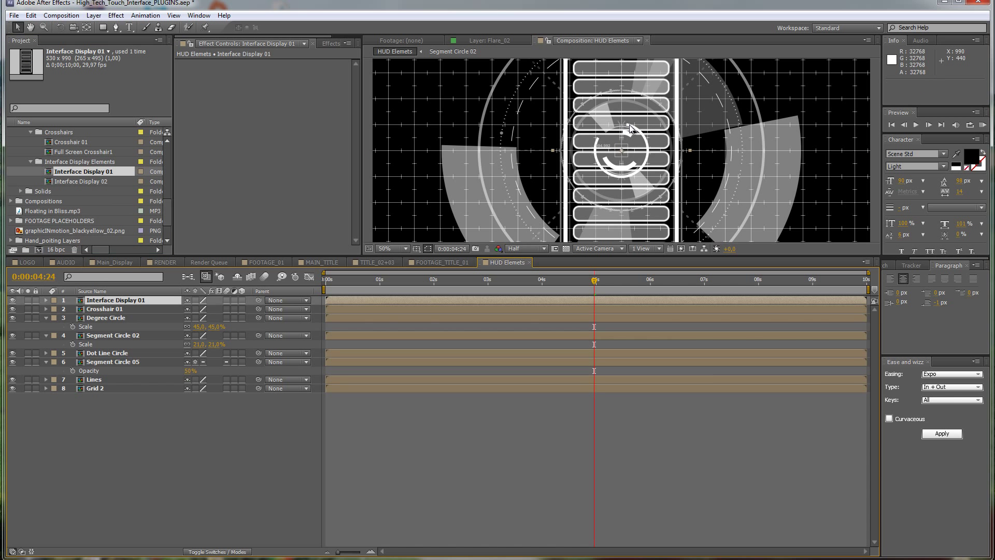
- Scale Interface Display 01 to 16% and move it to the left side of the rings, at about 654, 538
{"action": "left_click_drag", "start_coordinate": [647, 133], "coordinate": [467, 132]}
{"action": "key", "text": "s"}
{"action": "key", "text": "alt+shift+s"}
{"action": "left_click_drag", "start_coordinate": [213, 309], "coordinate": [175, 309]}
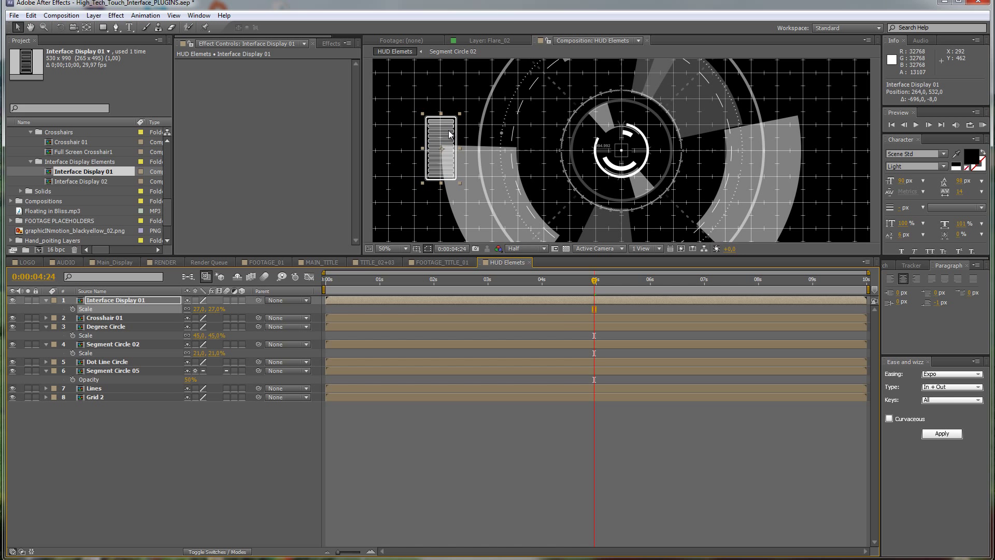
{"action": "left_click_drag", "start_coordinate": [455, 127], "coordinate": [544, 139]}
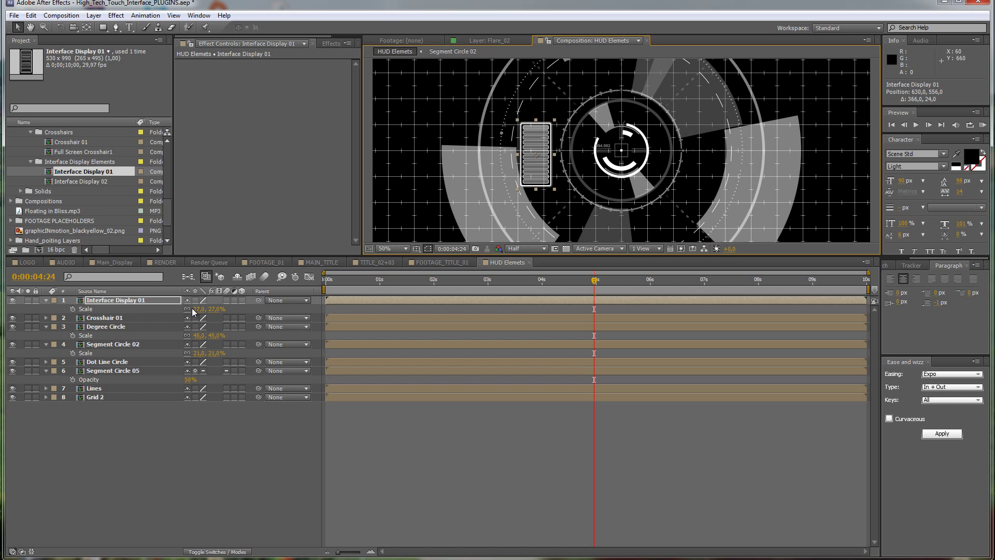
{"action": "left_click_drag", "start_coordinate": [196, 309], "coordinate": [190, 309]}
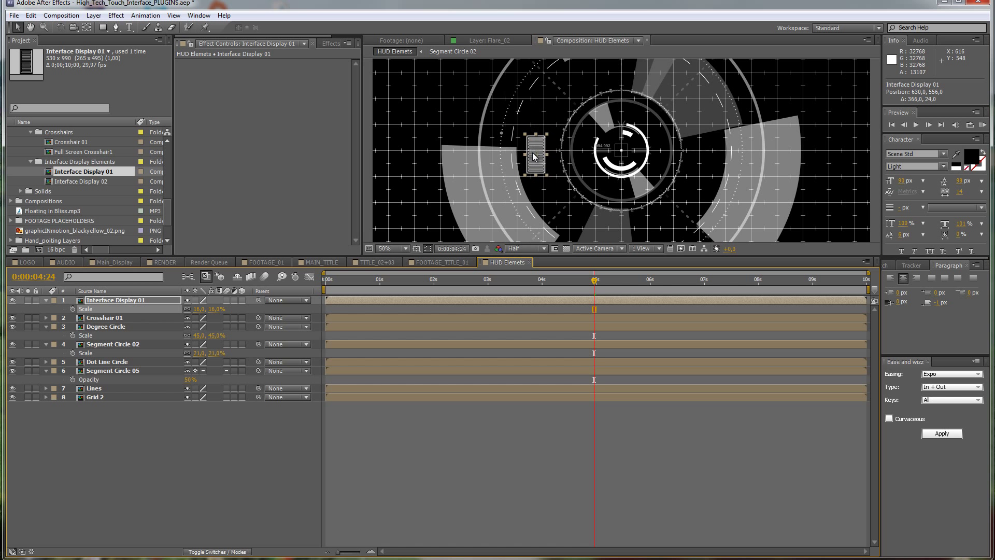
{"action": "left_click_drag", "start_coordinate": [534, 152], "coordinate": [544, 146]}
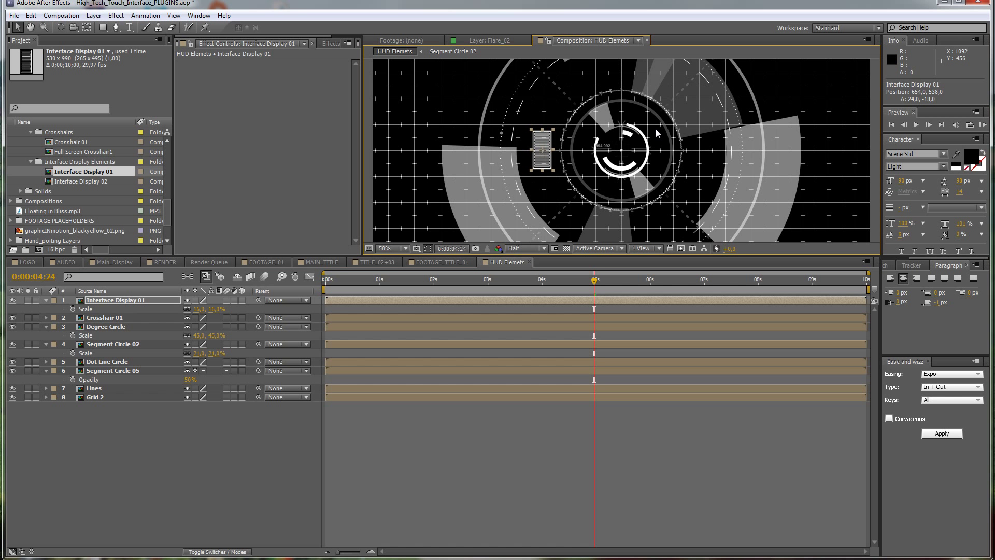
- Scale the Segment Circle 05 layer down to 114%
{"action": "key", "text": "comma"}
{"action": "key", "text": "comma"}
{"action": "left_click", "coordinate": [120, 371], "text": "shift"}
{"action": "key", "text": "s"}
{"action": "left_click", "coordinate": [119, 389]}
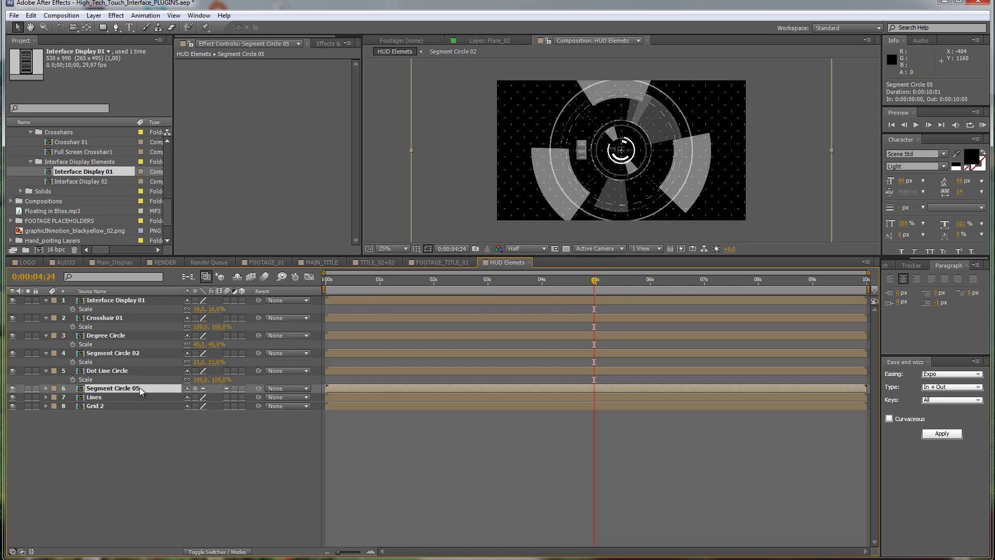
{"action": "left_click_drag", "start_coordinate": [212, 399], "coordinate": [183, 399]}
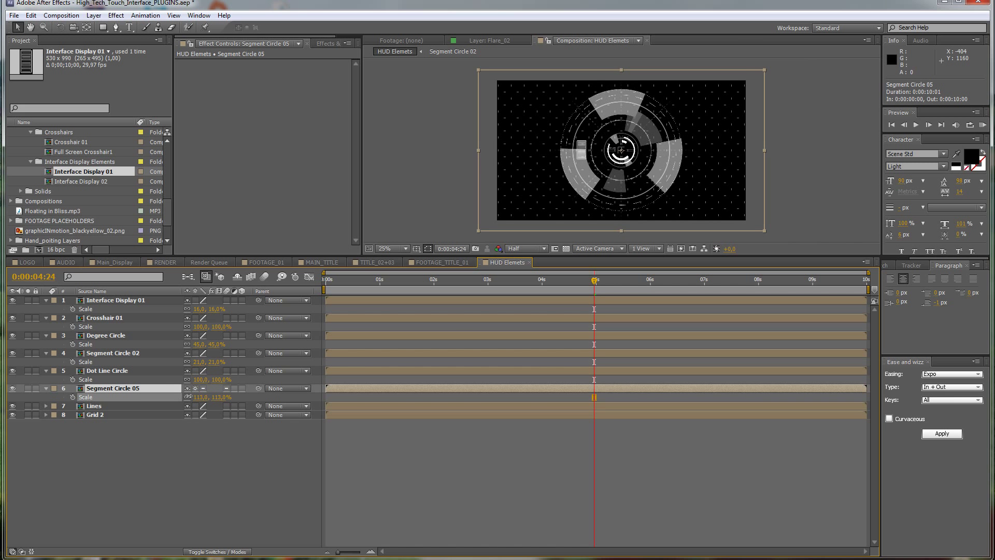
{"action": "key", "text": "F2"}
{"action": "key", "text": "period"}
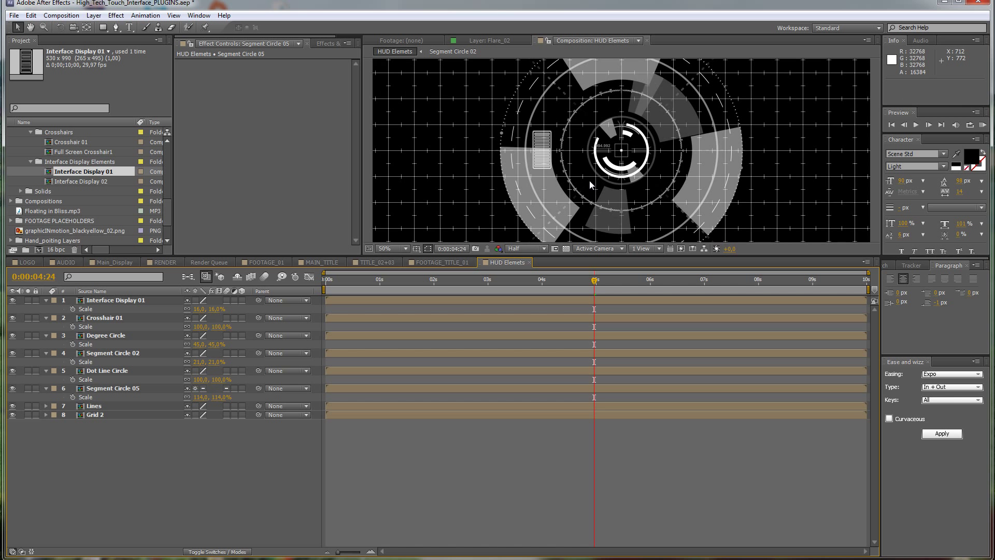
- Hide the Grid 2 layer and enlarge Segment Circle 02 to 32%
{"action": "left_click", "coordinate": [12, 415]}
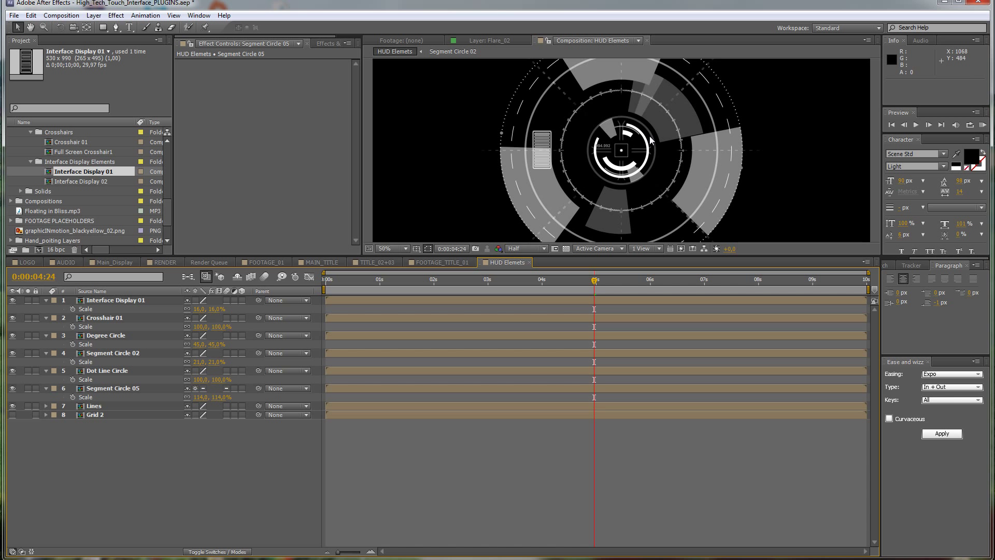
{"action": "left_click", "coordinate": [113, 353]}
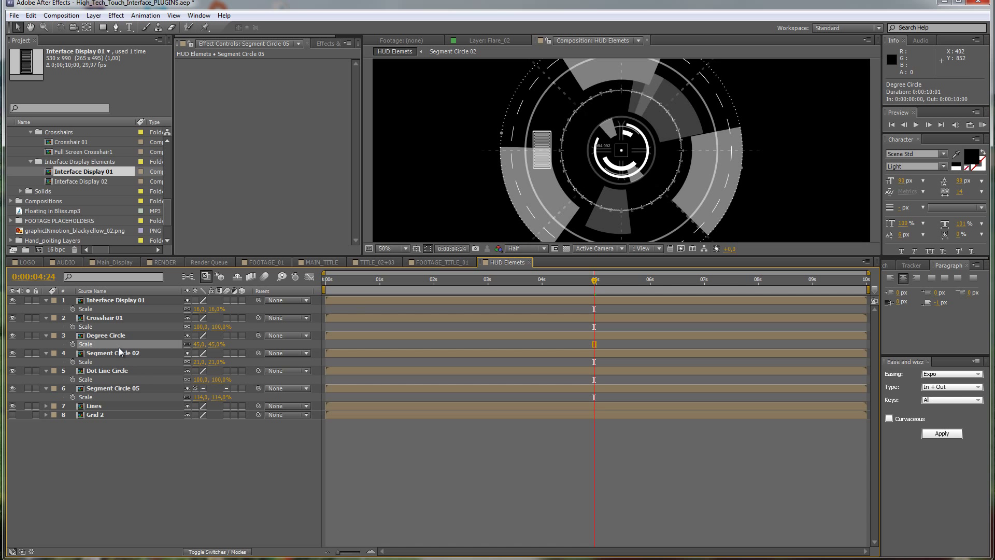
{"action": "left_click_drag", "start_coordinate": [200, 362], "coordinate": [306, 342]}
{"action": "key", "text": "comma"}
{"action": "key", "text": "comma"}
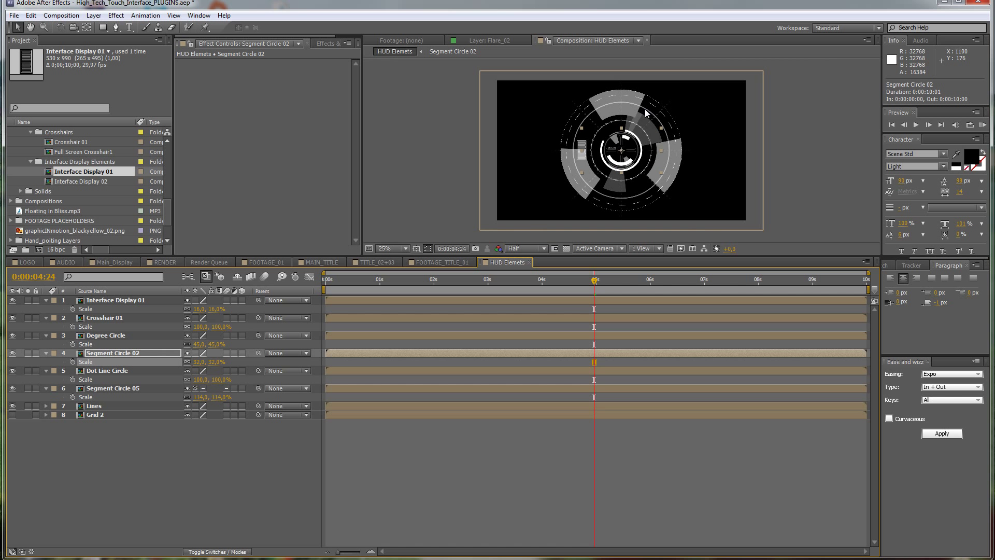
- Scale Segment Circle 05 to 98% and add Trainrail Circle directly below it at 78% scale
{"action": "left_click", "coordinate": [139, 391]}
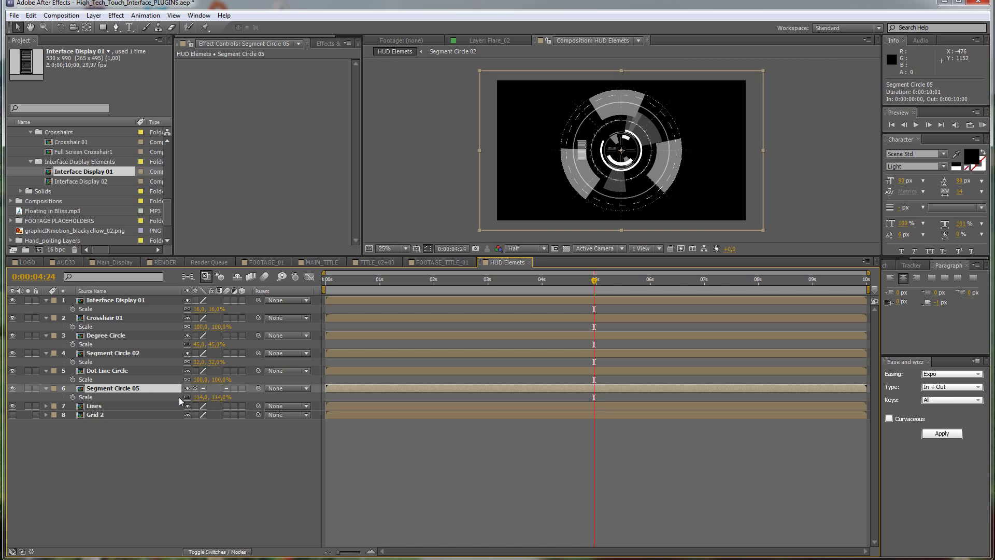
{"action": "left_click_drag", "start_coordinate": [199, 397], "coordinate": [191, 397]}
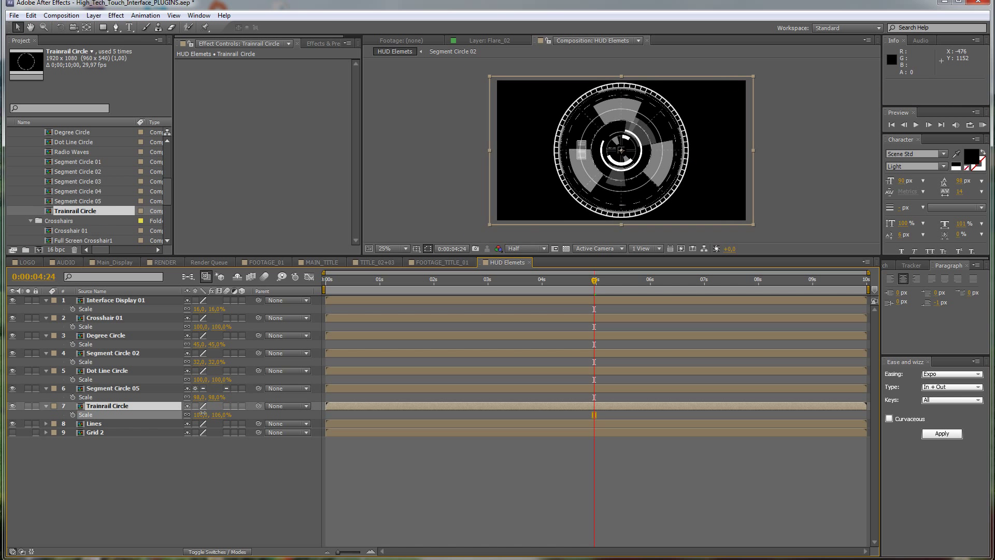
{"action": "left_click_drag", "start_coordinate": [193, 414], "coordinate": [188, 415]}
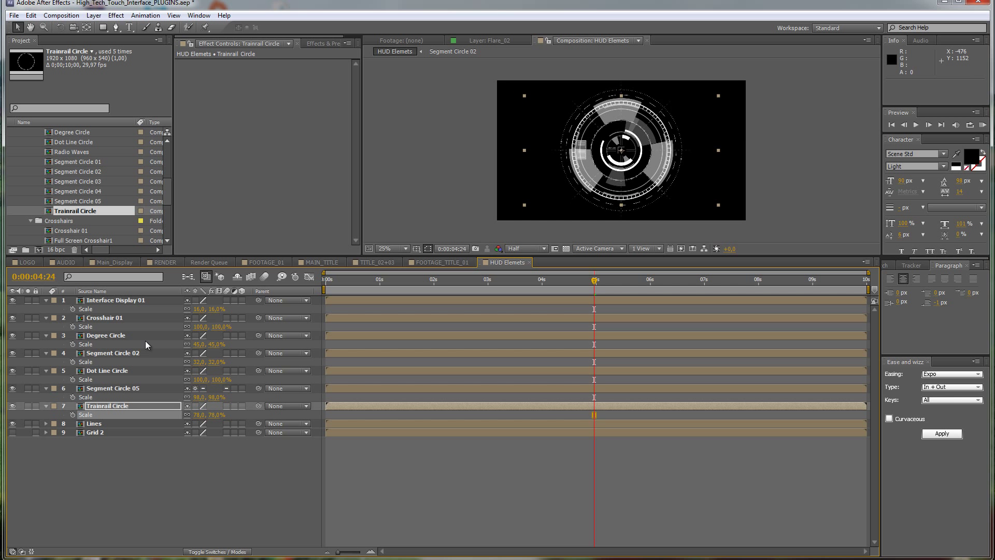
- Collapse the SINGLE ELEMENTS folder and create a new composition from HUD Elemets
{"action": "scroll", "coordinate": [62, 206], "scroll_direction": "up", "scroll_amount": 3}
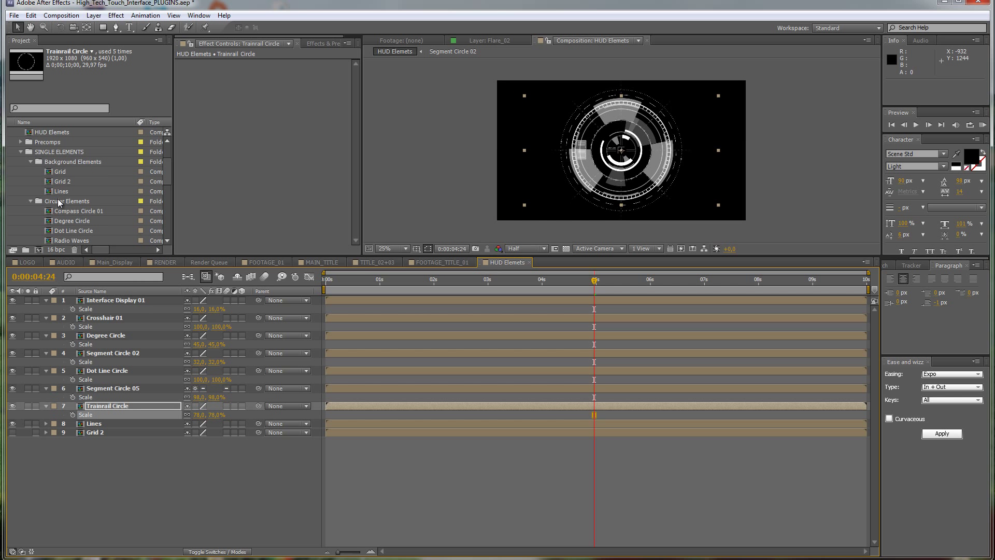
{"action": "left_click", "coordinate": [22, 151]}
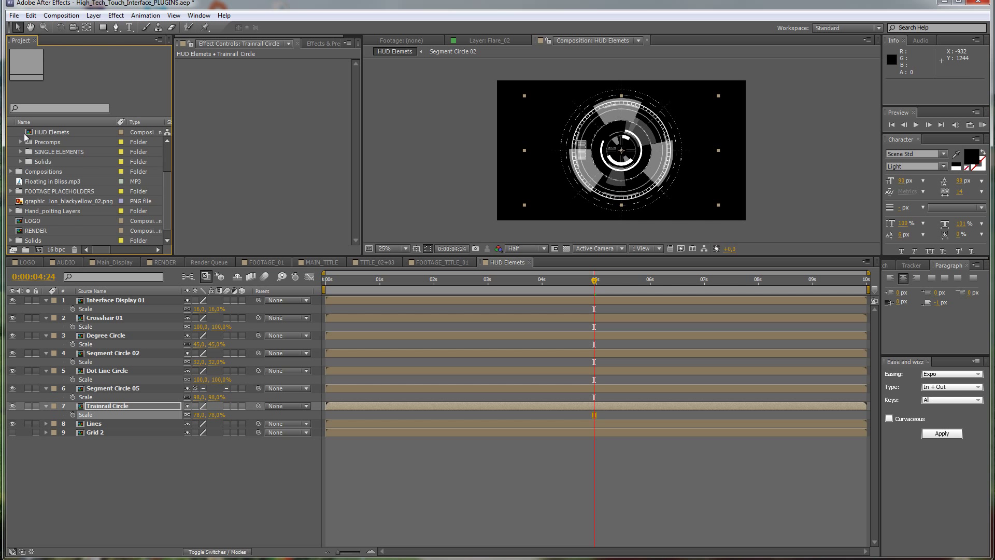
{"action": "left_click", "coordinate": [30, 134]}
{"action": "left_click_drag", "start_coordinate": [29, 136], "coordinate": [39, 253]}
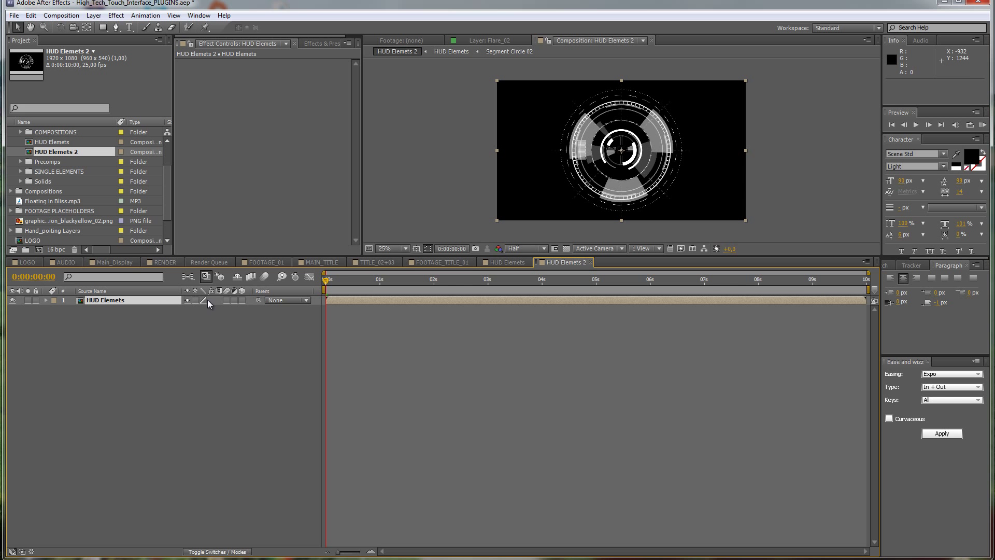
- Apply the CC Toner effect to the HUD Elemets layer and set its midtones to pink FC287D
{"action": "left_click", "coordinate": [314, 41]}
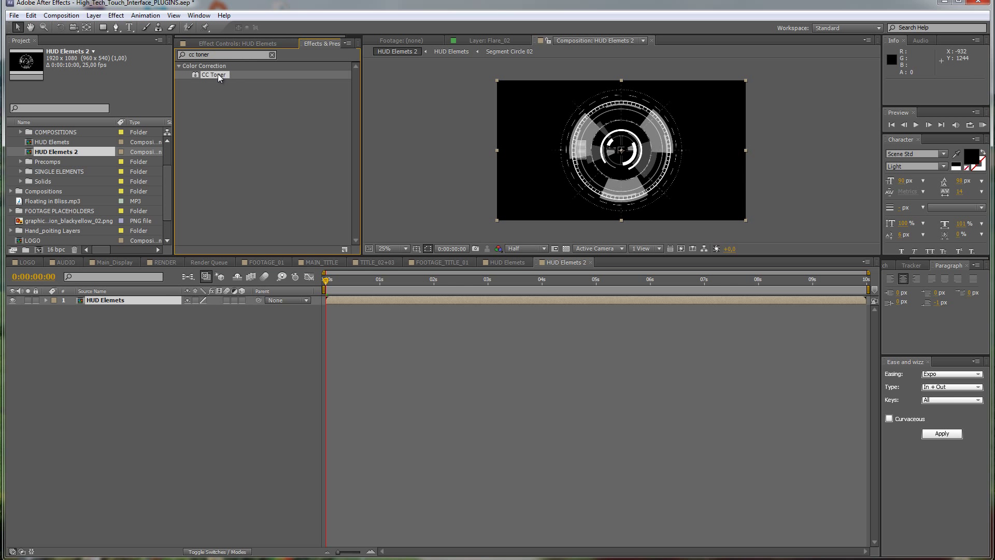
{"action": "left_click_drag", "start_coordinate": [218, 74], "coordinate": [138, 299]}
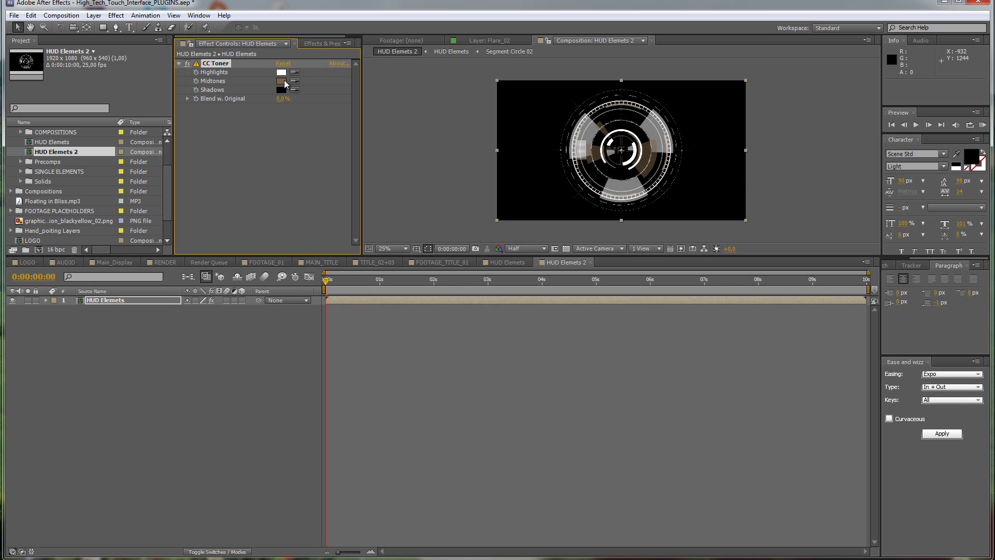
{"action": "left_click", "coordinate": [281, 81]}
{"action": "left_click_drag", "start_coordinate": [158, 124], "coordinate": [158, 78]}
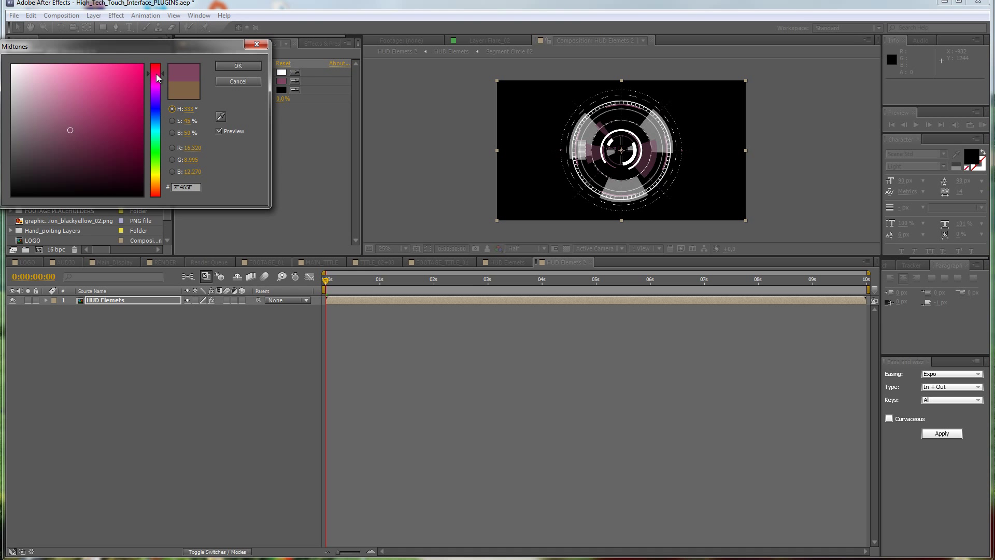
{"action": "left_click", "coordinate": [122, 66]}
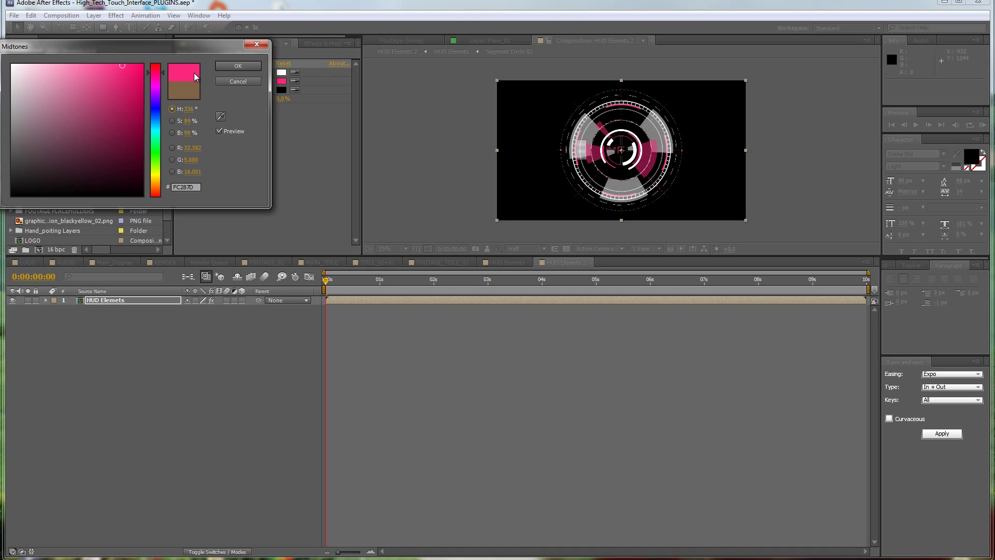
{"action": "left_click", "coordinate": [225, 67]}
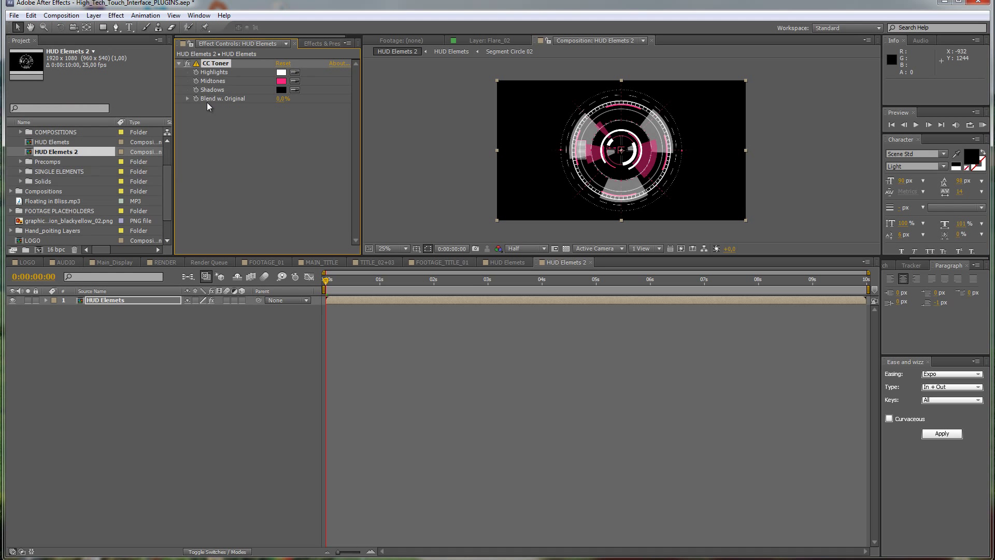
- Set the CC Toner highlights to teal 338175
{"action": "left_click", "coordinate": [280, 73]}
{"action": "left_click_drag", "start_coordinate": [155, 141], "coordinate": [69, 144]}
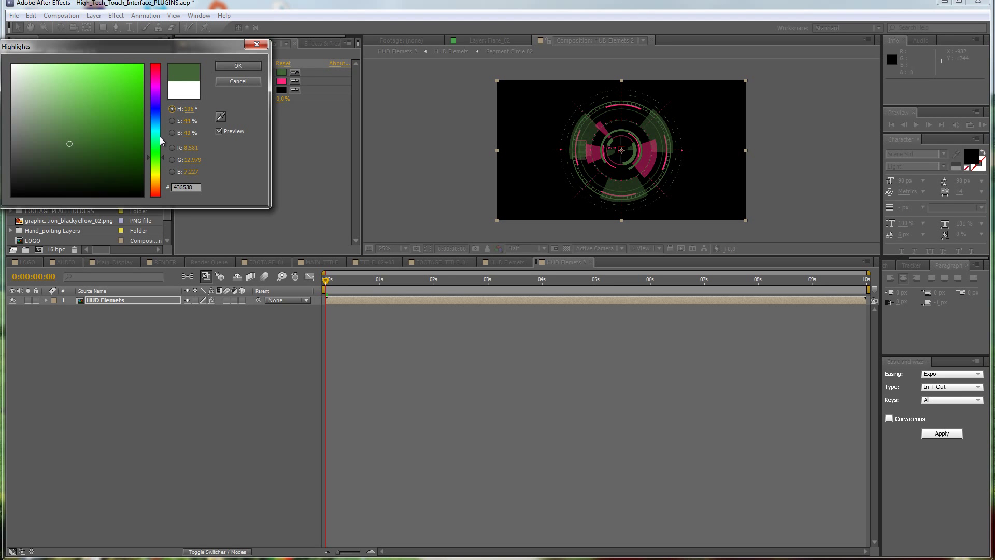
{"action": "left_click_drag", "start_coordinate": [159, 137], "coordinate": [154, 130]}
{"action": "left_click_drag", "start_coordinate": [87, 130], "coordinate": [91, 129]}
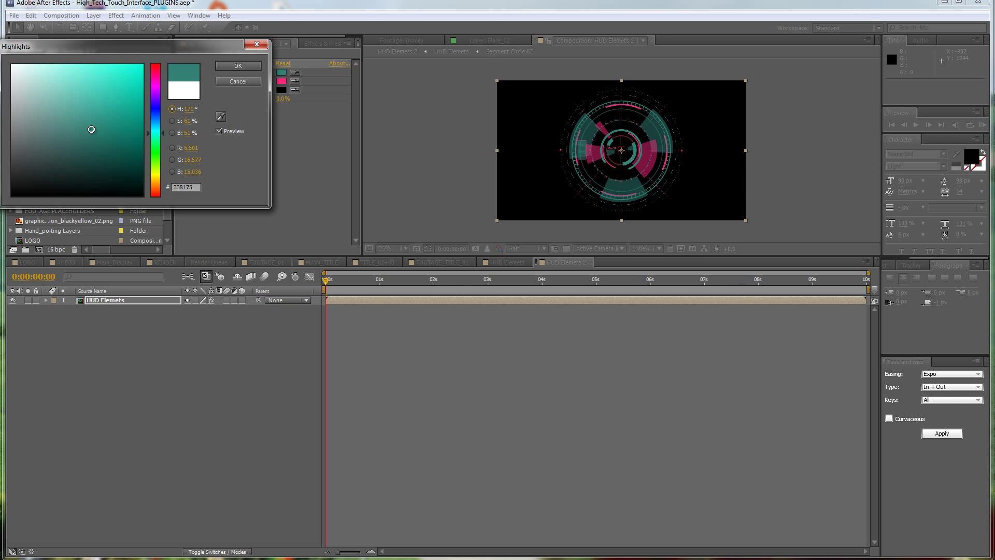
{"action": "left_click", "coordinate": [238, 65]}
- Preview the coloured HUD animation through to about the 9-second mark and inspect the rings
{"action": "scroll", "coordinate": [577, 161], "scroll_direction": "up", "scroll_amount": 2}
{"action": "key", "text": "space"}
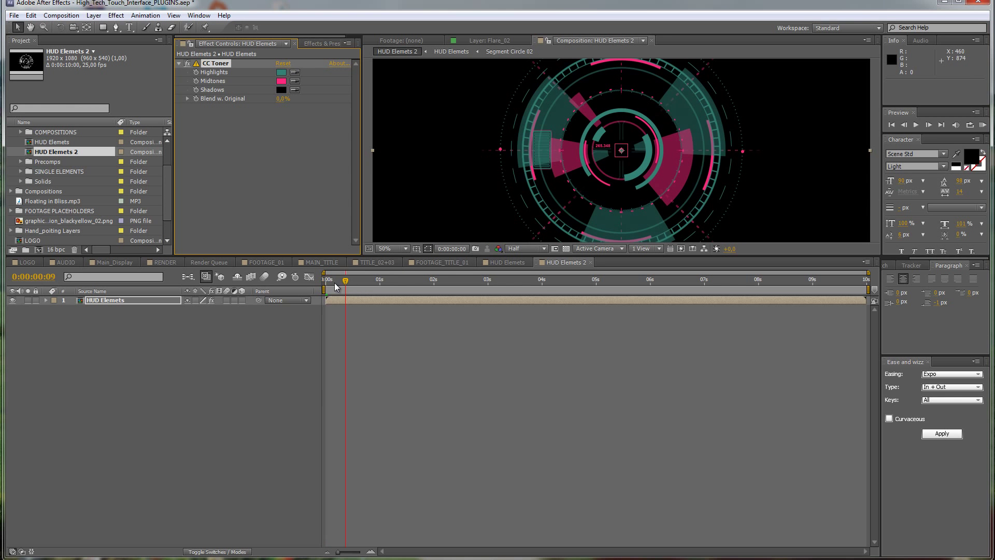
{"action": "left_click_drag", "start_coordinate": [336, 287], "coordinate": [813, 280]}
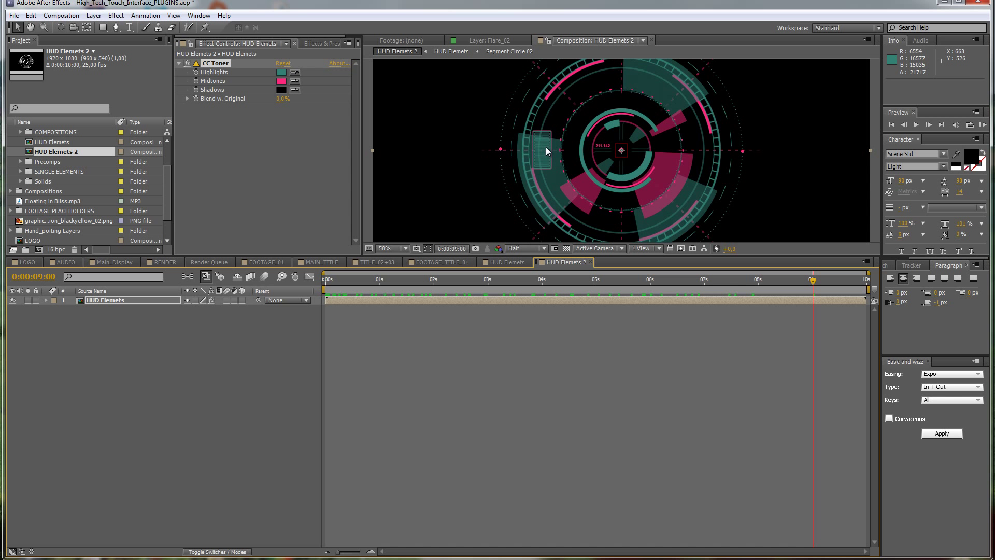
{"action": "scroll", "coordinate": [546, 147], "scroll_direction": "down", "scroll_amount": 2}
{"action": "scroll", "coordinate": [563, 141], "scroll_direction": "up", "scroll_amount": 2}
- Switch to the RENDER composition and collapse the CC Toner effect settings and the Circular Hud Elements folder
{"action": "left_click", "coordinate": [164, 263]}
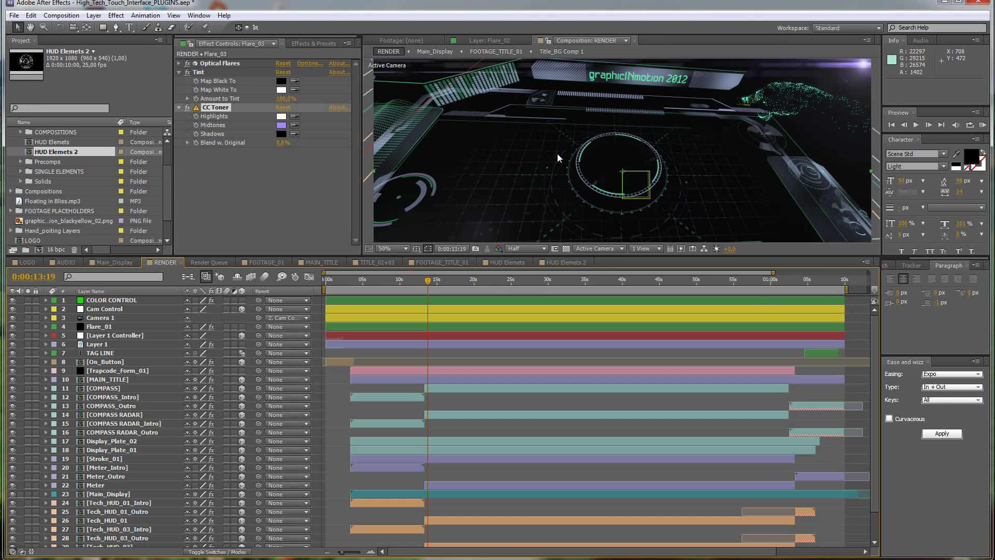
{"action": "left_click", "coordinate": [180, 107]}
{"action": "scroll", "coordinate": [17, 158], "scroll_direction": "up", "scroll_amount": 2}
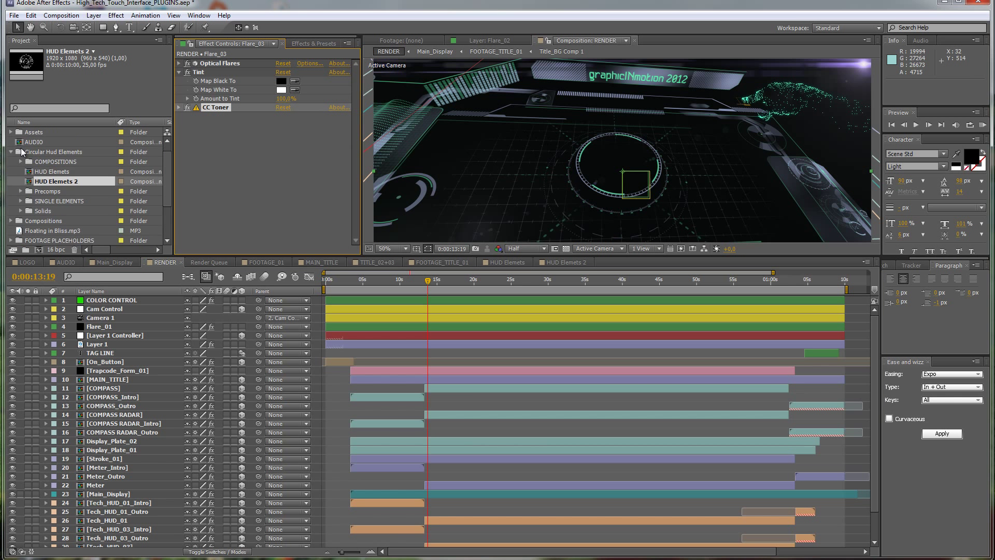
{"action": "left_click", "coordinate": [11, 162]}
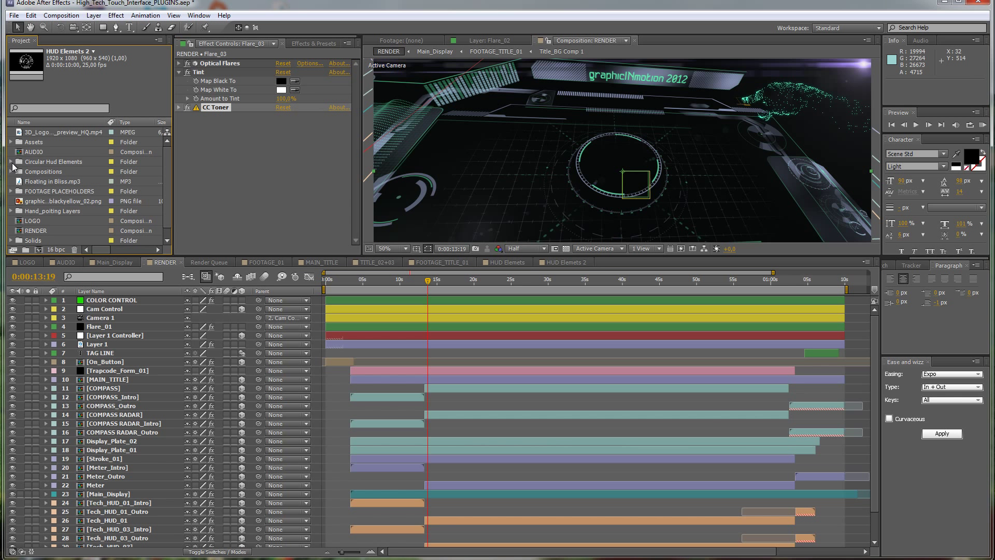